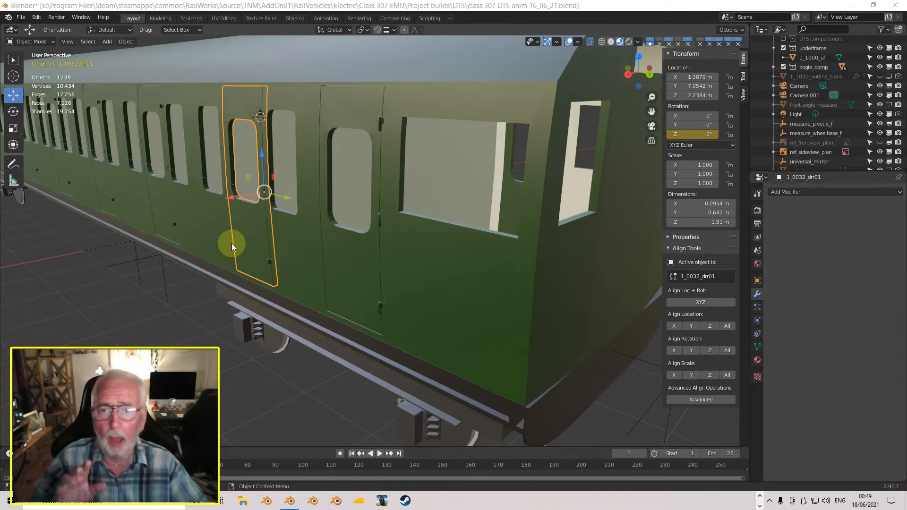
Examine the passenger door and its hinges from both sides of the coach.
middle_click_drag(237, 232, 271, 245)
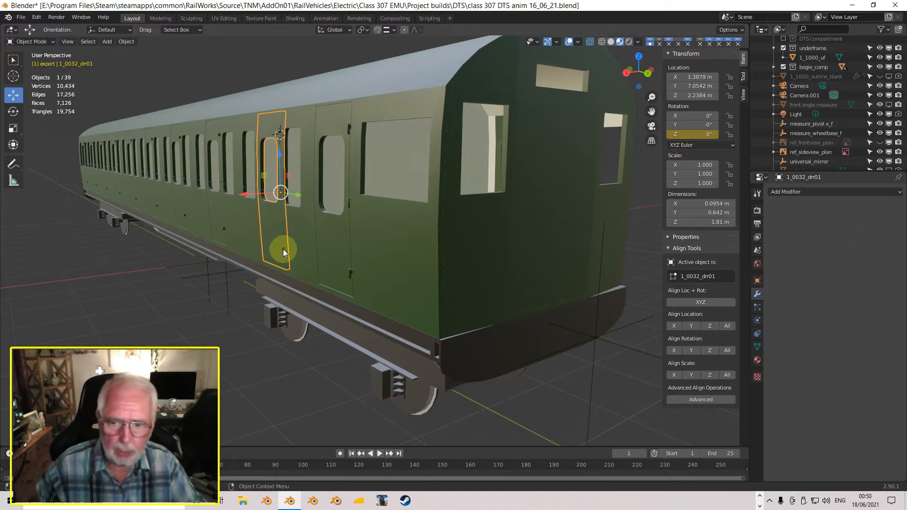
scroll(283, 249, "up", 6)
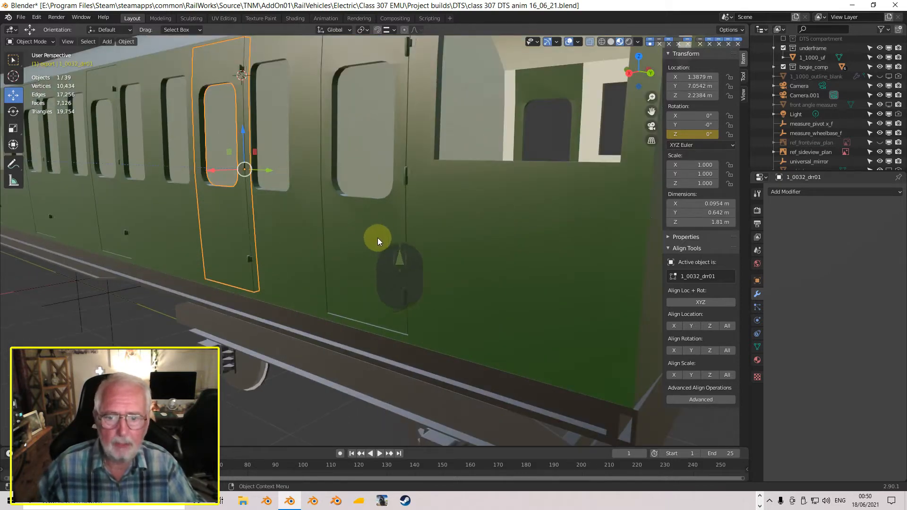
middle_click_drag(344, 208, 373, 184)
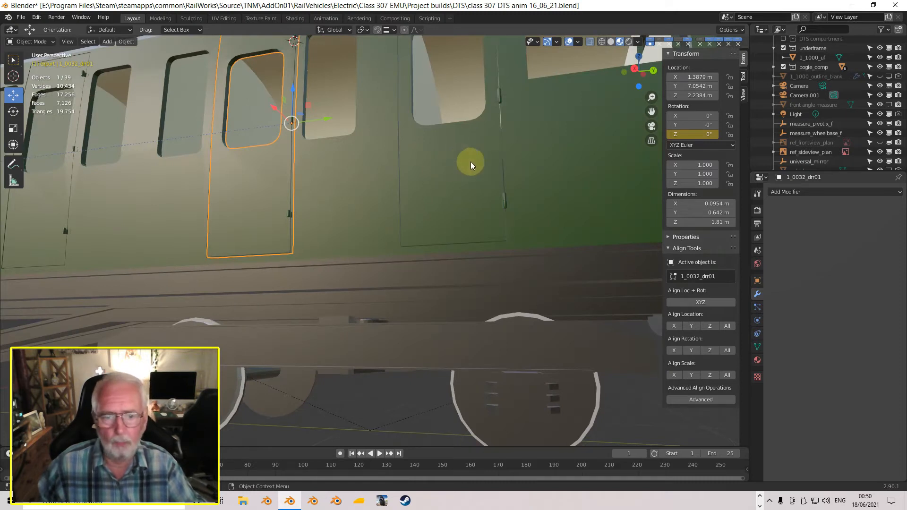
middle_click_drag(537, 123, 309, 224)
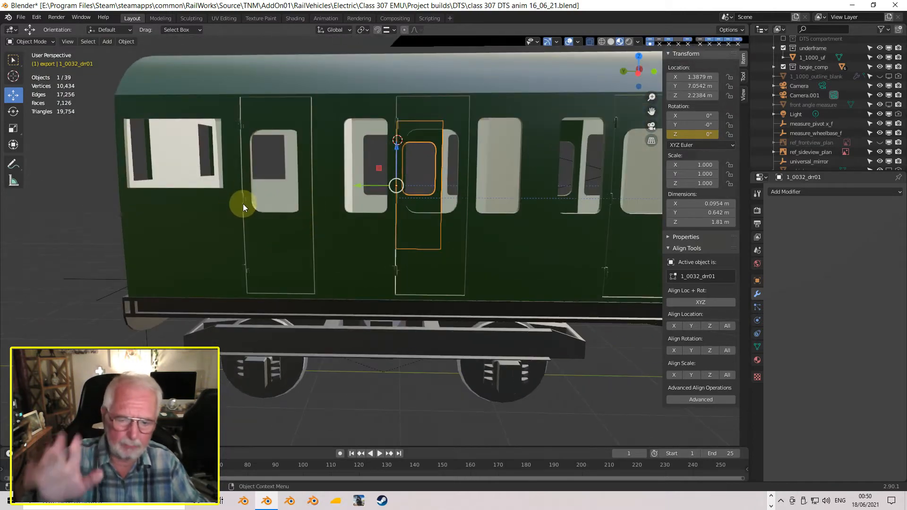
middle_click_drag(245, 206, 274, 217)
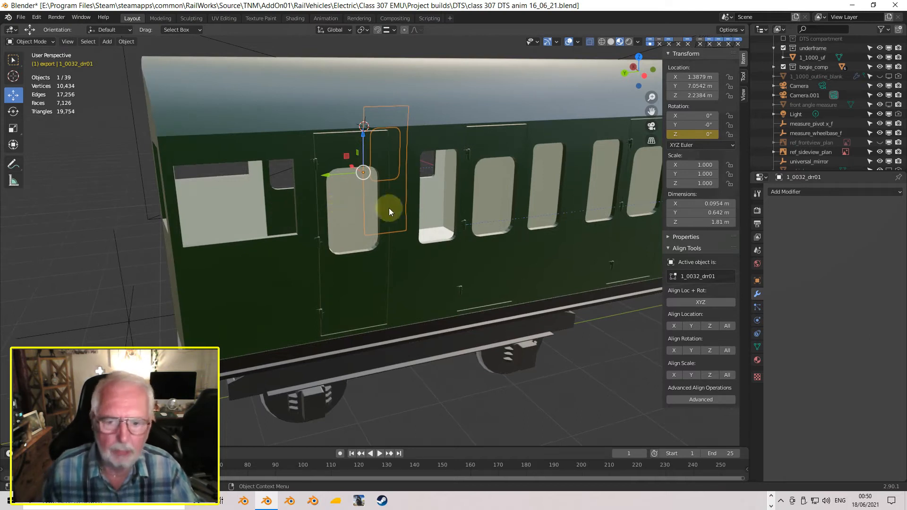
middle_click_drag(435, 209, 314, 197, "shift")
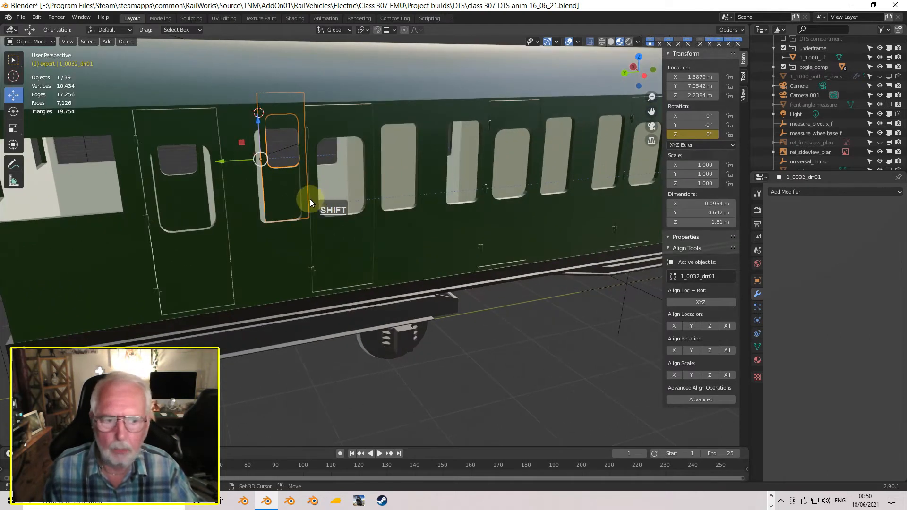
middle_click_drag(245, 234, 418, 222)
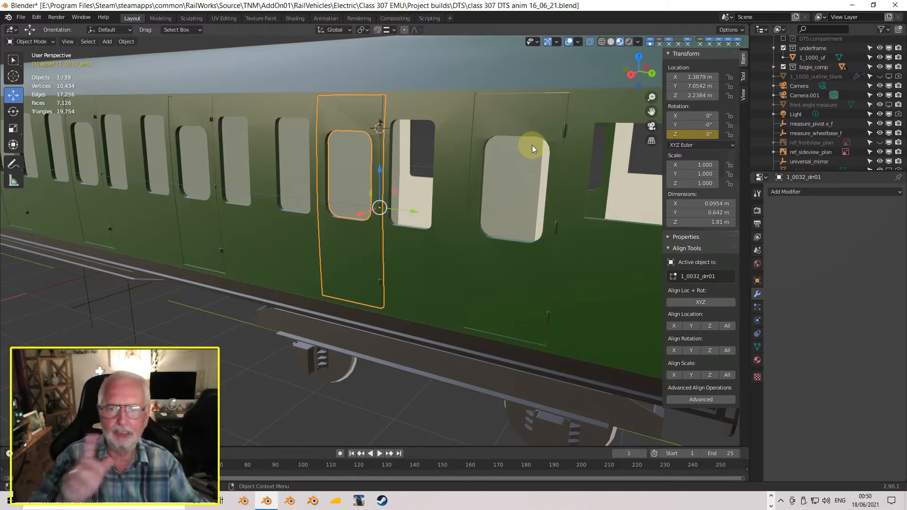
Clear the animation from the Z rotation of the hinge object 1_0032_drr01.001 beside the cab-end door.
left_click(564, 134)
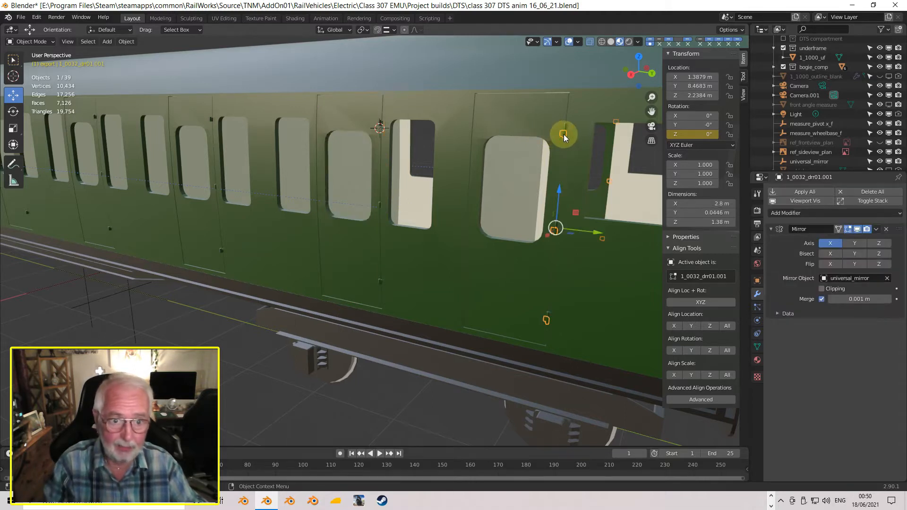
right_click(690, 135)
left_click(689, 137)
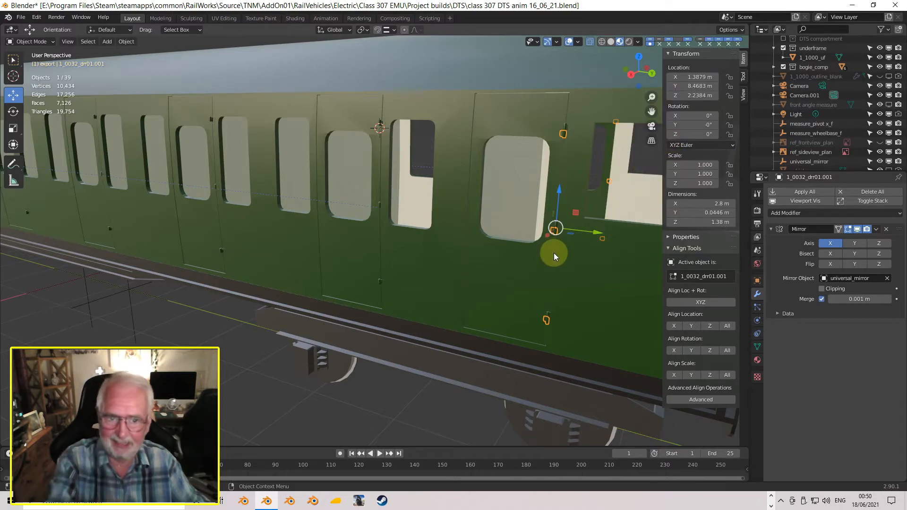
Check which hinge objects belong to the cab-end door, comparing Cube.001 with 1_0032_drr01.001.
left_click(565, 126)
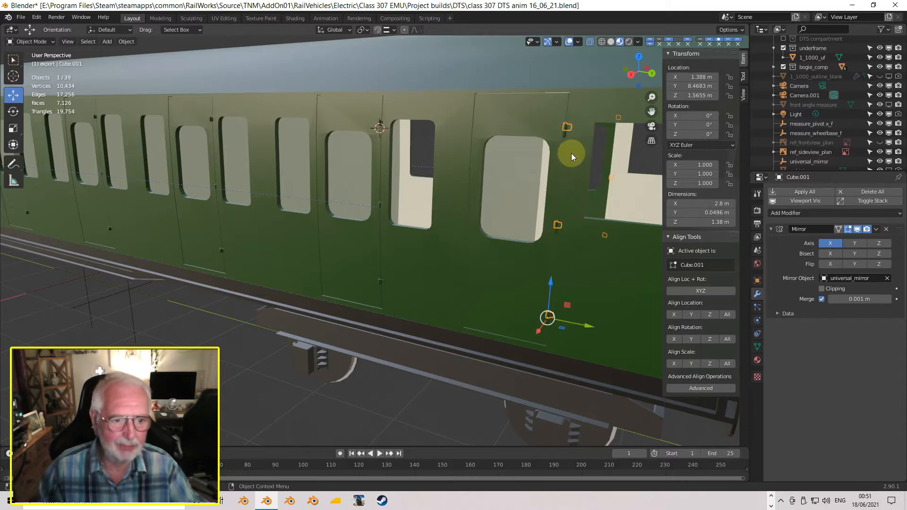
left_click(554, 233)
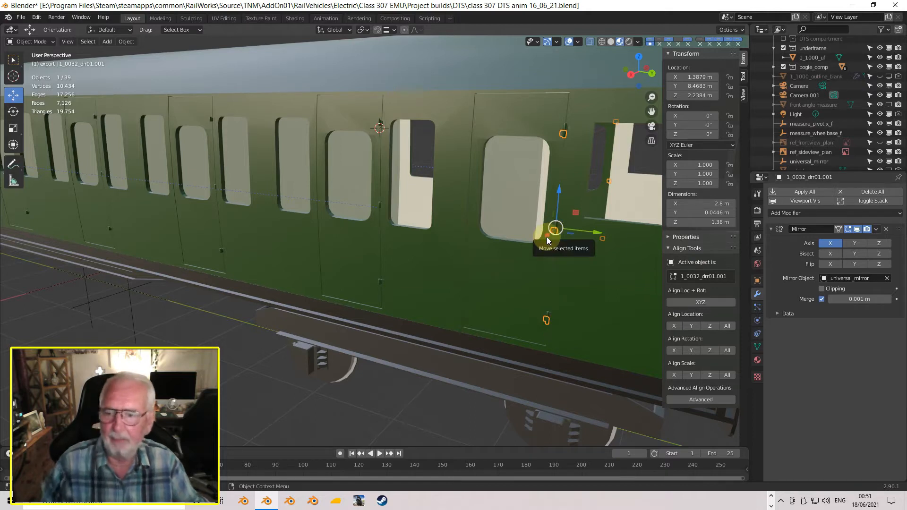
scroll(501, 164, "down", 5)
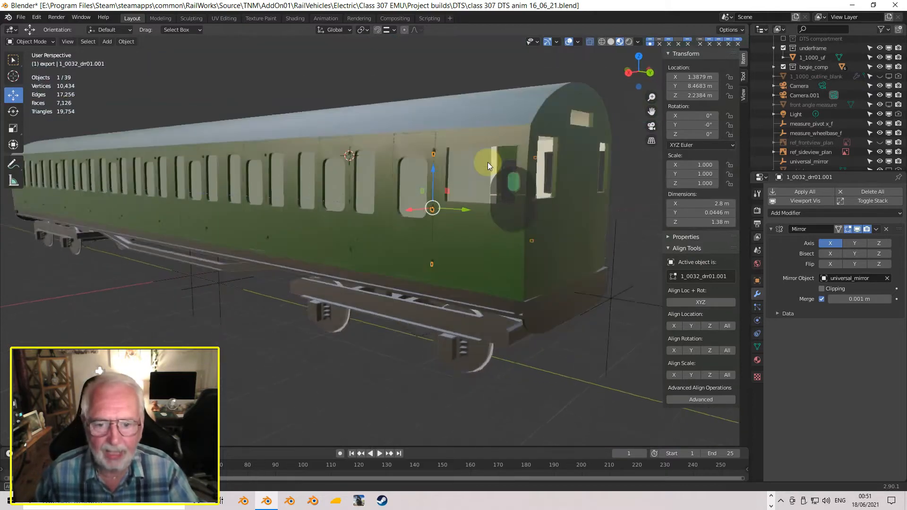
middle_click_drag(488, 163, 491, 161)
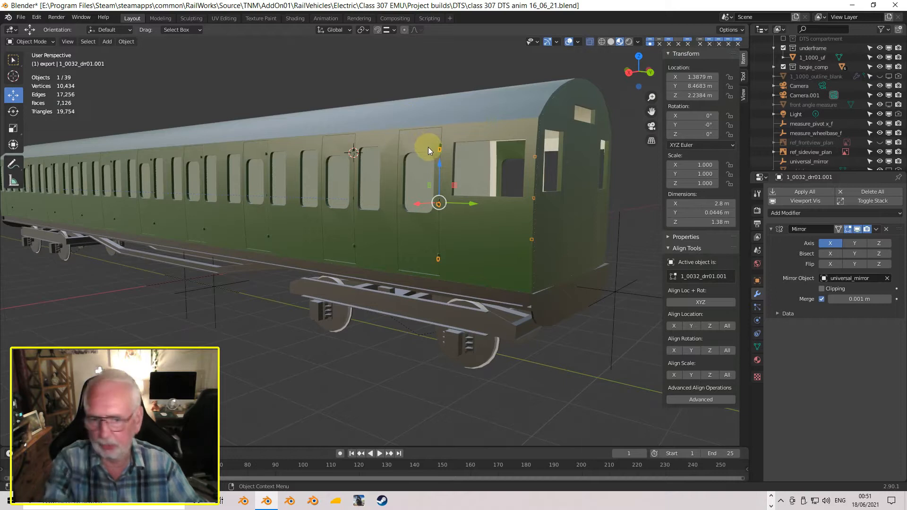
scroll(428, 149, "up", 5)
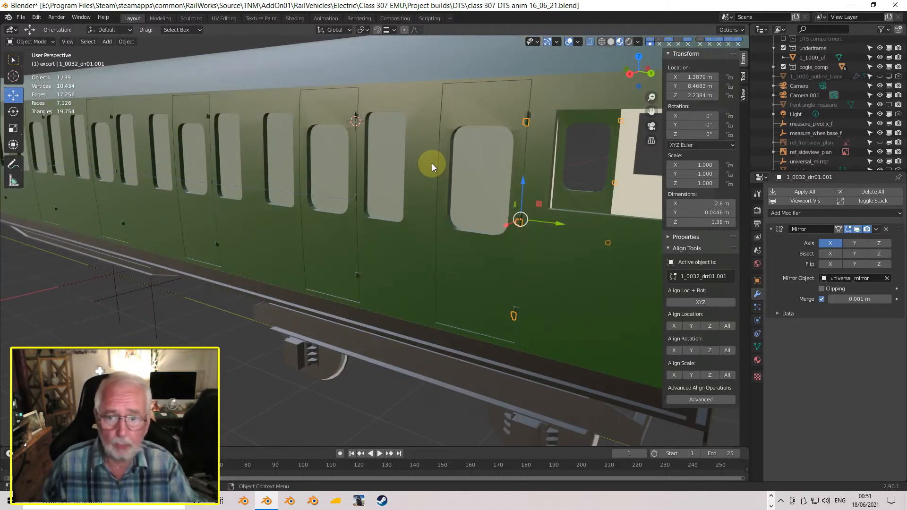
Select the passenger door 1_0032_drr01 and turn on the Face Orientation overlay.
left_click(342, 110)
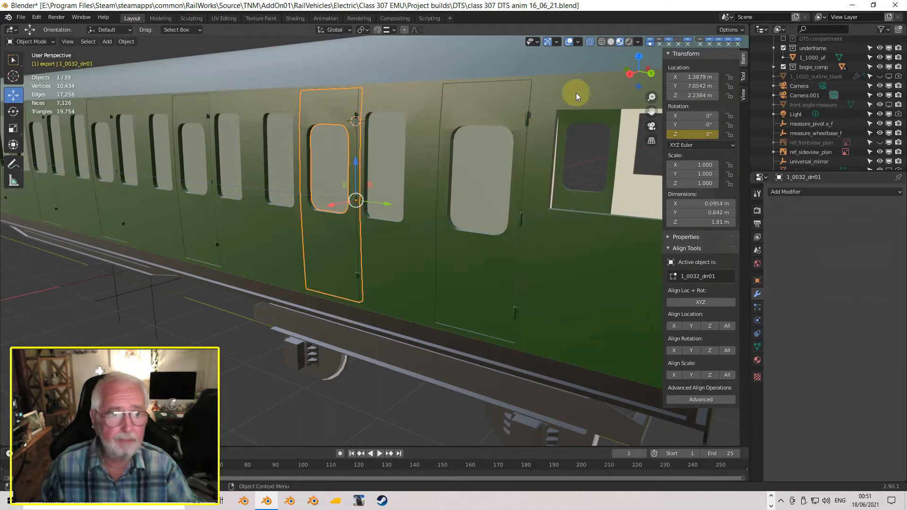
left_click(578, 42)
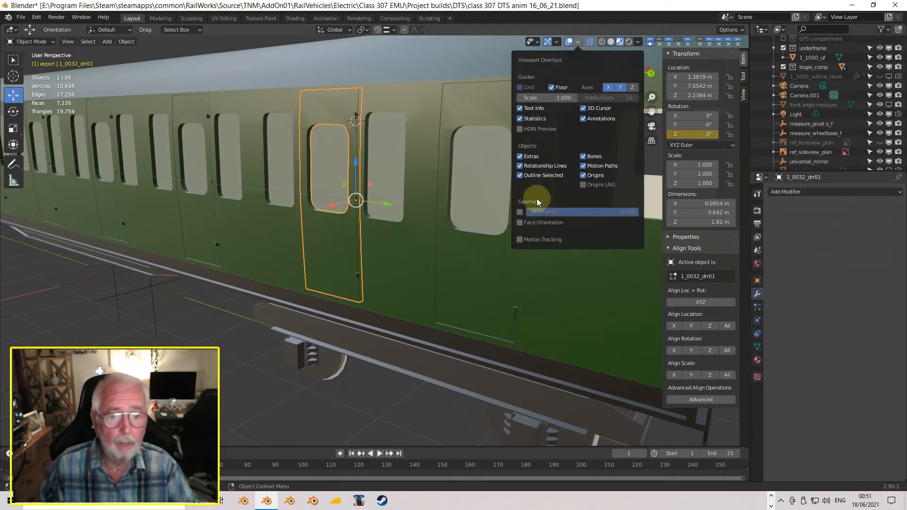
left_click(522, 223)
middle_click_drag(472, 225, 320, 223)
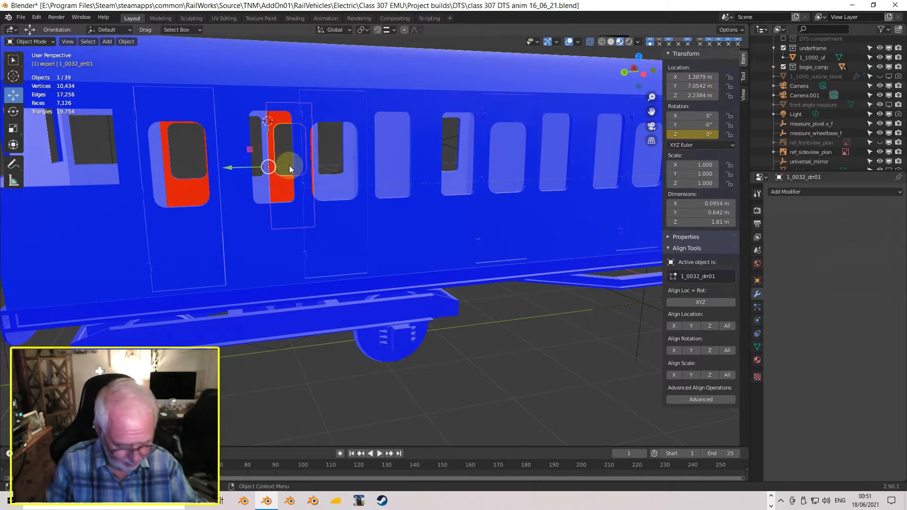
Isolate door 1_0032_drr01, recalculate the normals of its whole mesh to the outside, and return to the full model.
key("KP_Divide")
key("Tab")
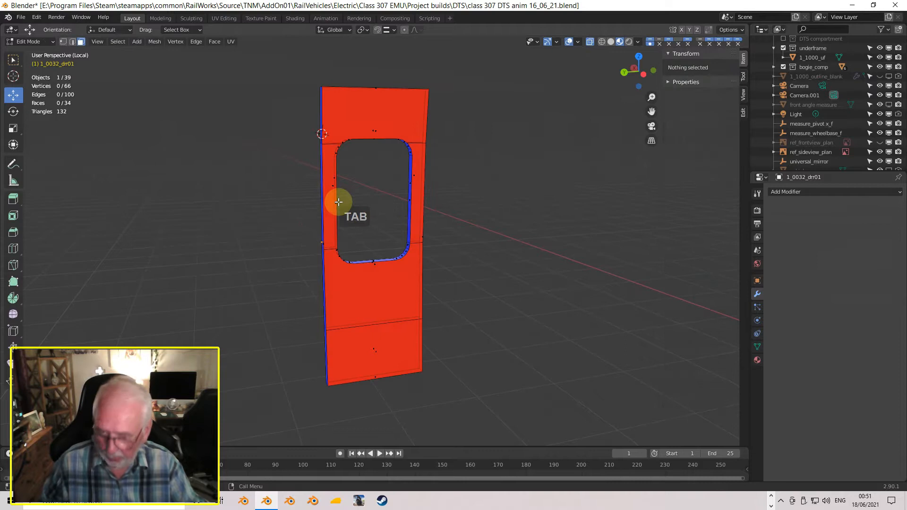
key("a")
left_click(154, 42)
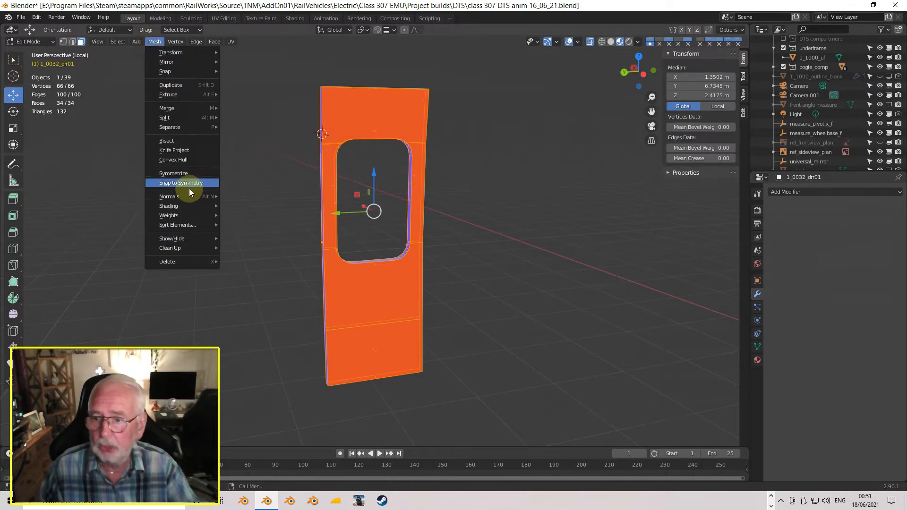
mouse_move(190, 196)
left_click(265, 207)
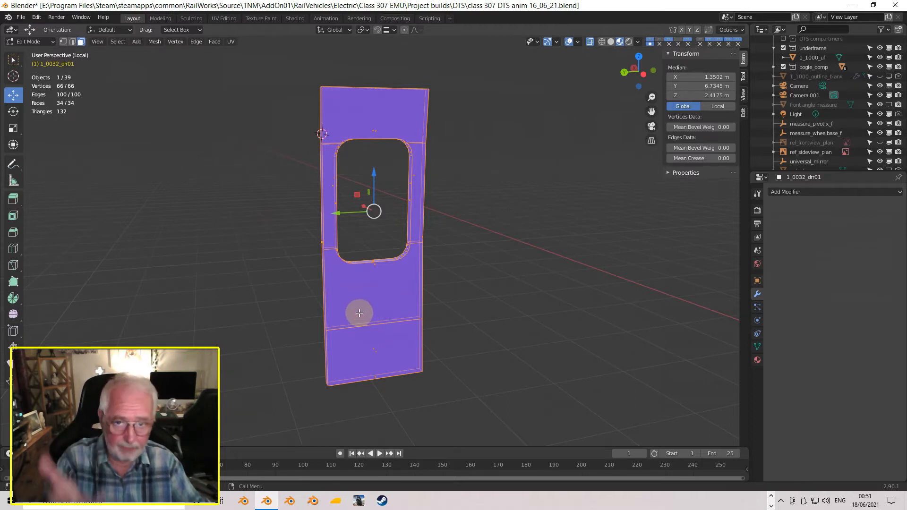
key("Tab")
middle_click_drag(387, 253, 526, 243)
key("KP_Divide")
Isolate the opposite door 1_0032_drl01, recalculate all its normals to the outside, and return to the full model.
middle_click_drag(276, 251, 443, 251)
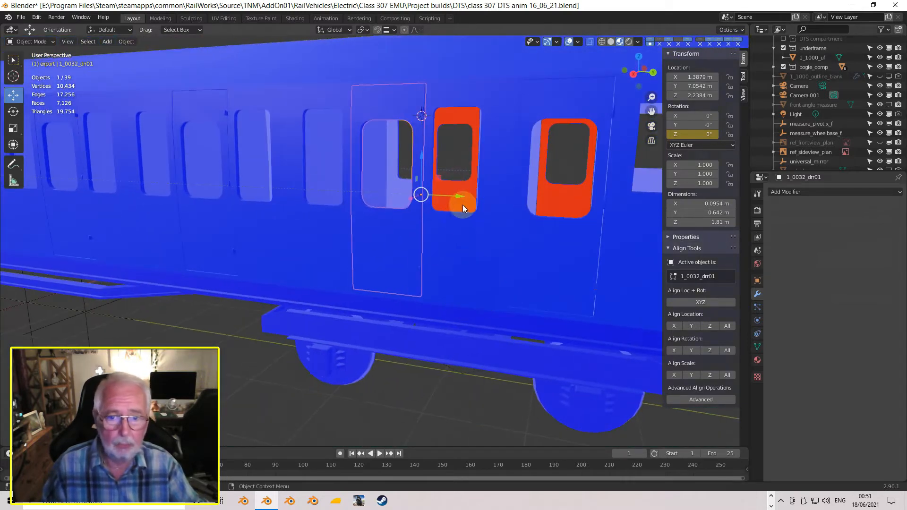
left_click(472, 183)
middle_click_drag(436, 195, 446, 176)
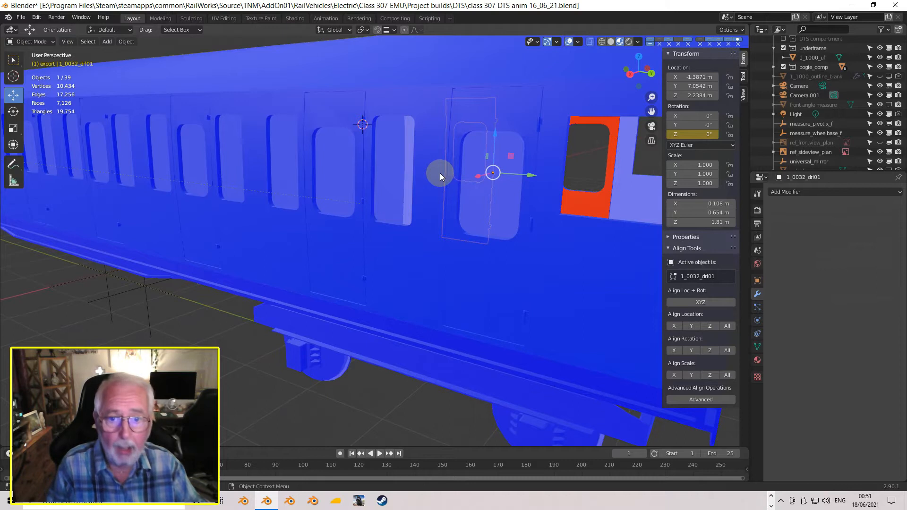
key("KP_Divide")
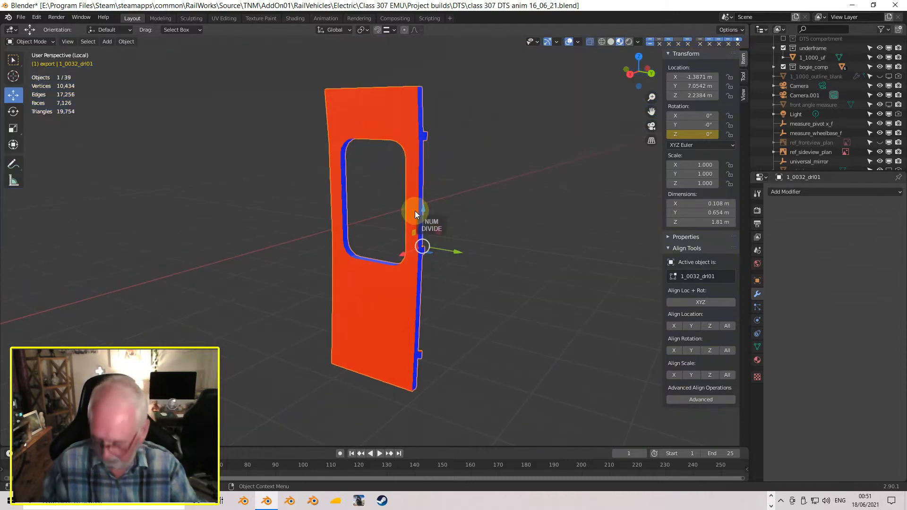
key("Tab")
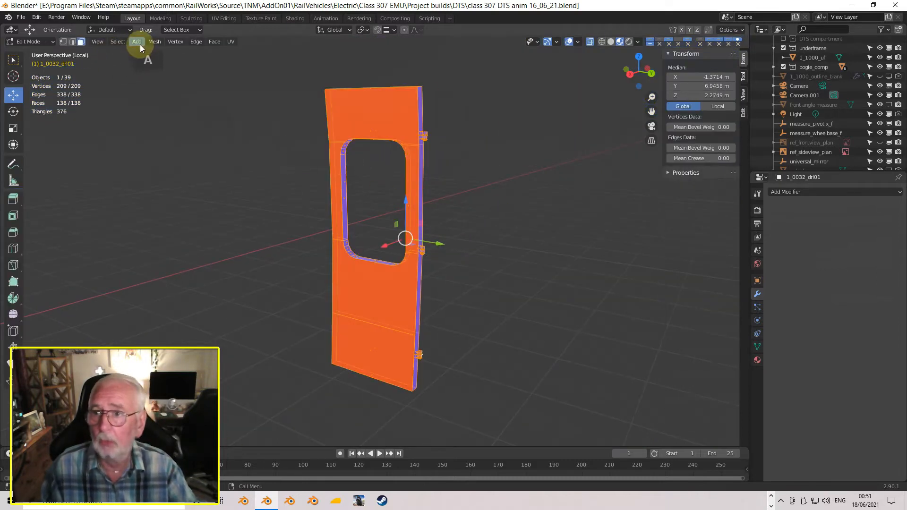
left_click(151, 42)
mouse_move(186, 194)
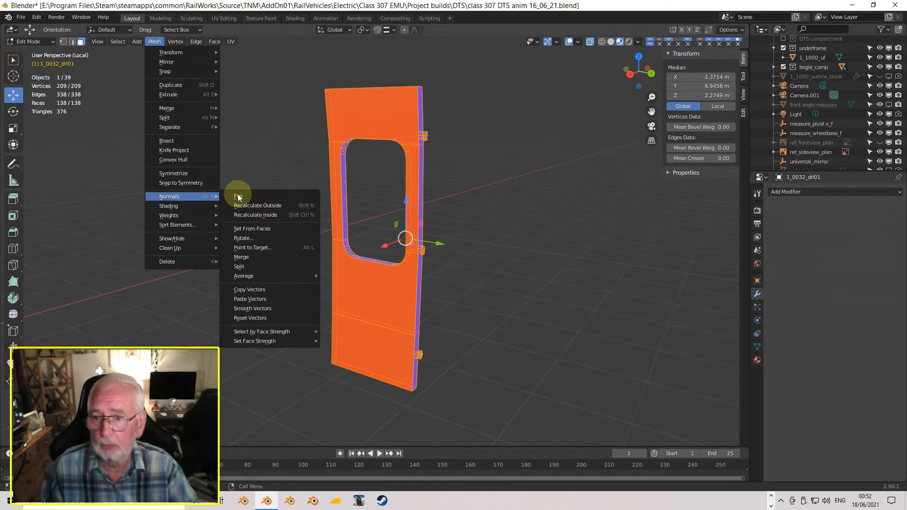
left_click(255, 206)
key("Tab")
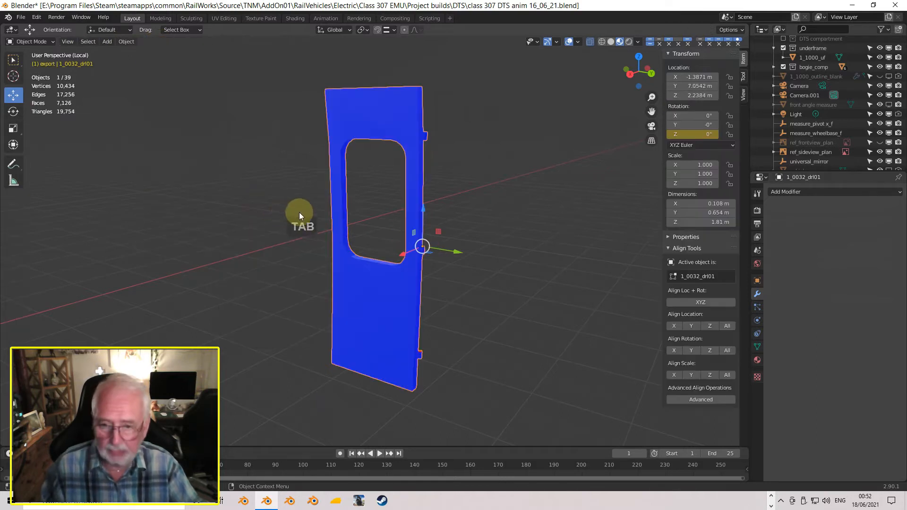
key("KP_Divide")
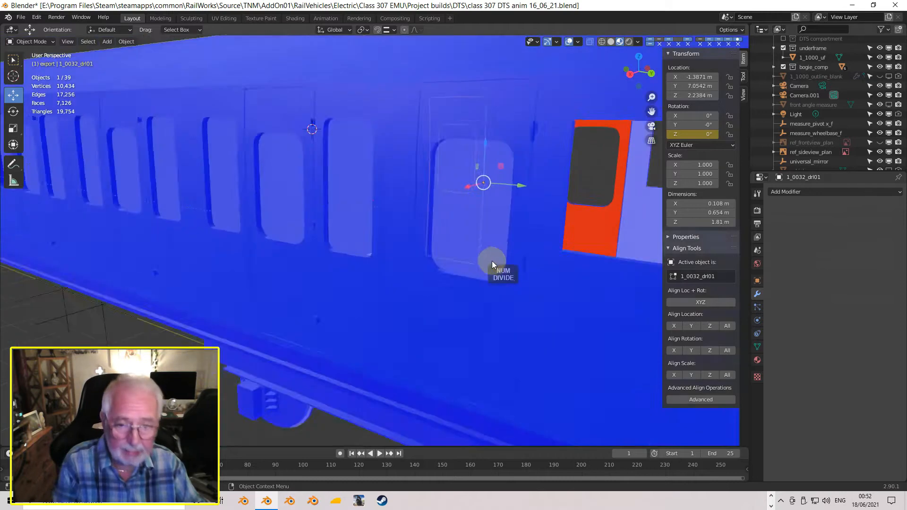
Isolate the cab door pair 1_0032_cd, recalculate all its normals to the outside, and return to the full model in Object Mode.
left_click(597, 189)
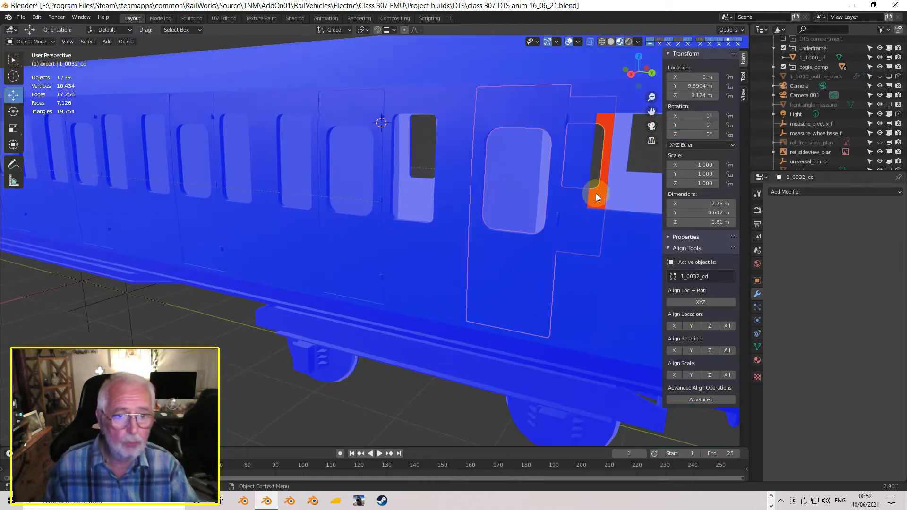
scroll(577, 208, "up", 3)
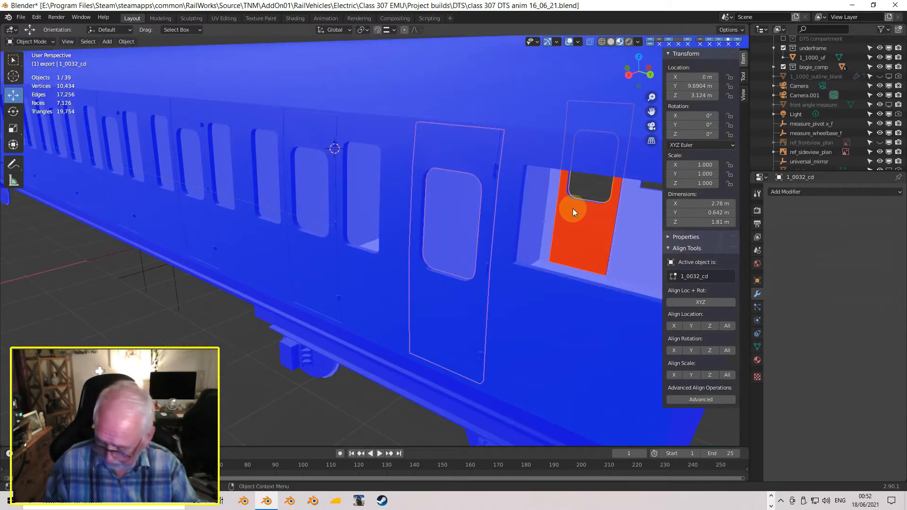
key("KP_Divide")
middle_click_drag(404, 240, 342, 225)
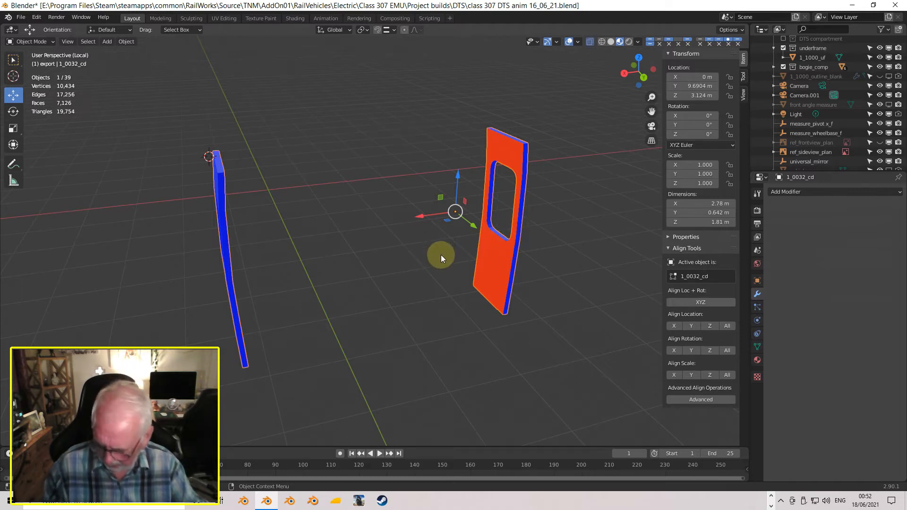
key("Tab")
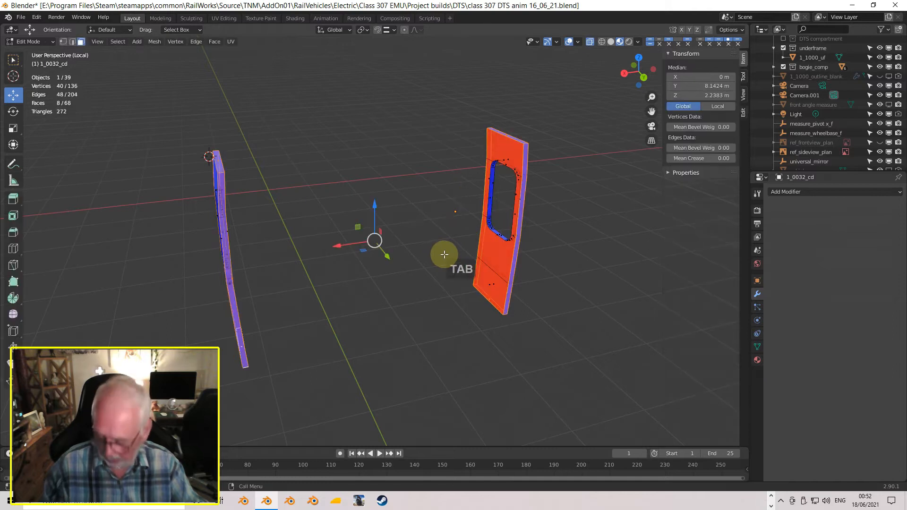
key("a")
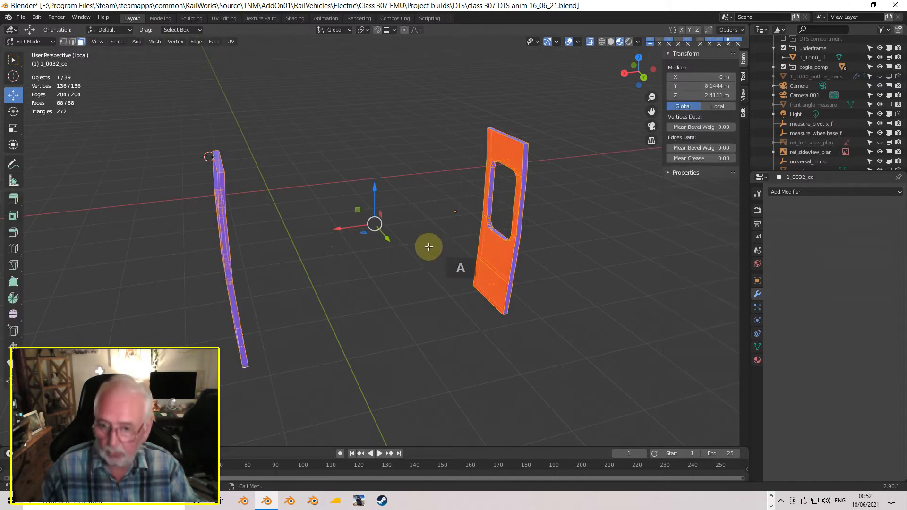
left_click(155, 42)
mouse_move(181, 196)
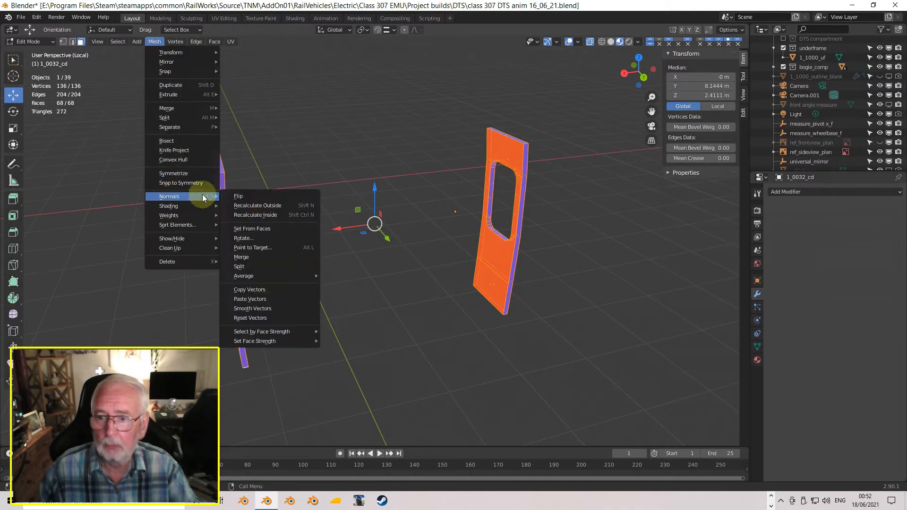
left_click(255, 205)
middle_click_drag(314, 198, 246, 166)
key("KP_Divide")
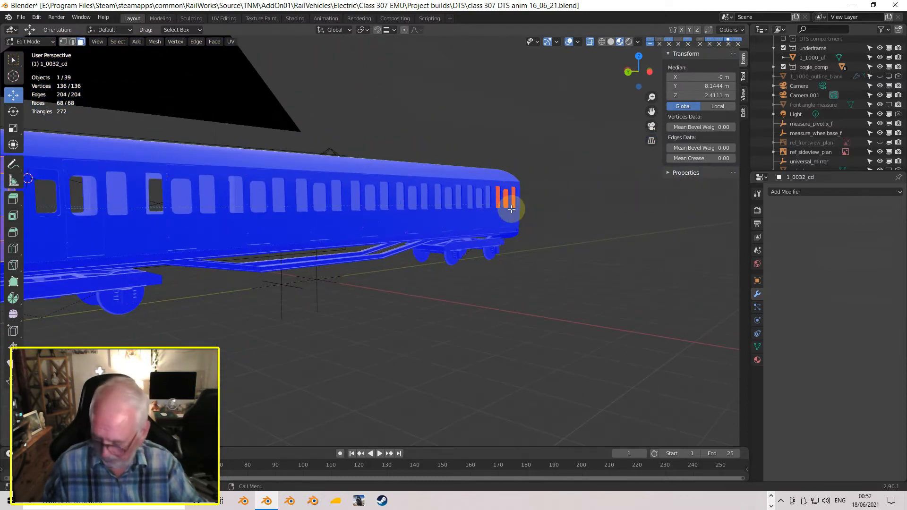
key("Tab")
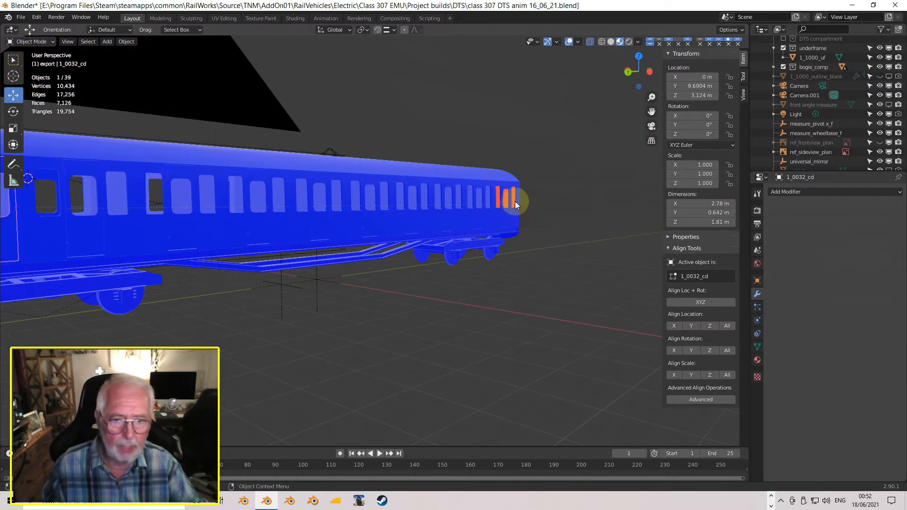
Select the coach body 1_0032_dts and open it in Edit Mode at the red-shaded end windows, with no faces selected.
left_click(515, 202)
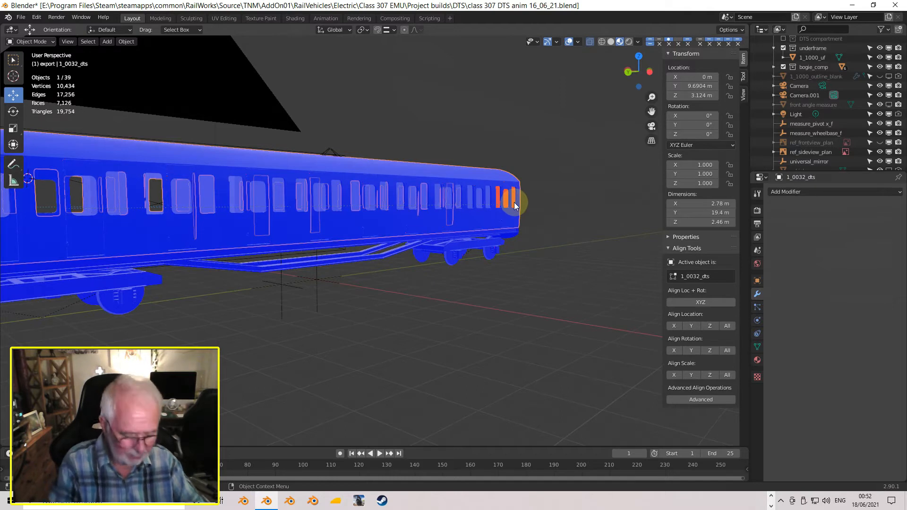
scroll(514, 202, "down", 5)
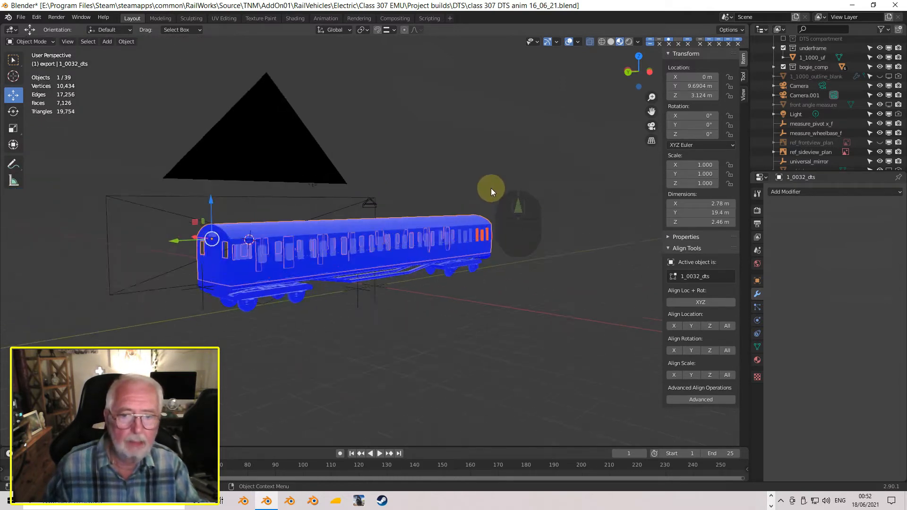
scroll(491, 188, "up", 9)
middle_click_drag(493, 186, 1, 304, "shift")
middle_click_drag(556, 297, 420, 274, "shift")
scroll(515, 255, "up", 3)
middle_click_drag(534, 259, 115, 299, "shift")
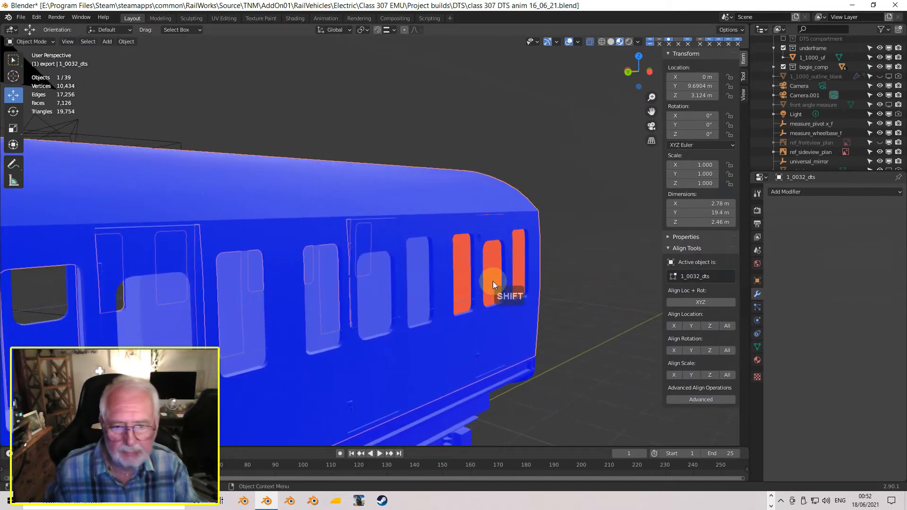
key("Tab")
middle_click_drag(492, 271, 484, 237)
middle_click_drag(502, 306, 464, 199, "shift")
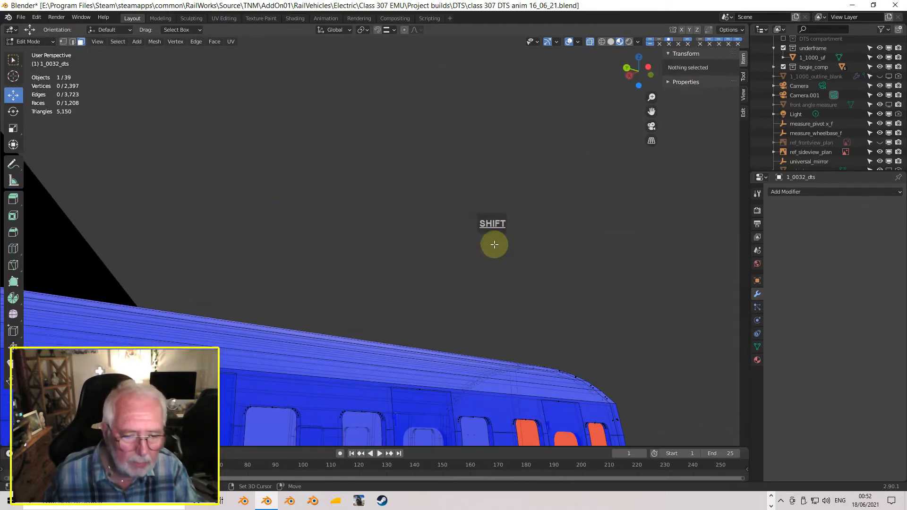
scroll(545, 347, "down", 2)
left_click(527, 427)
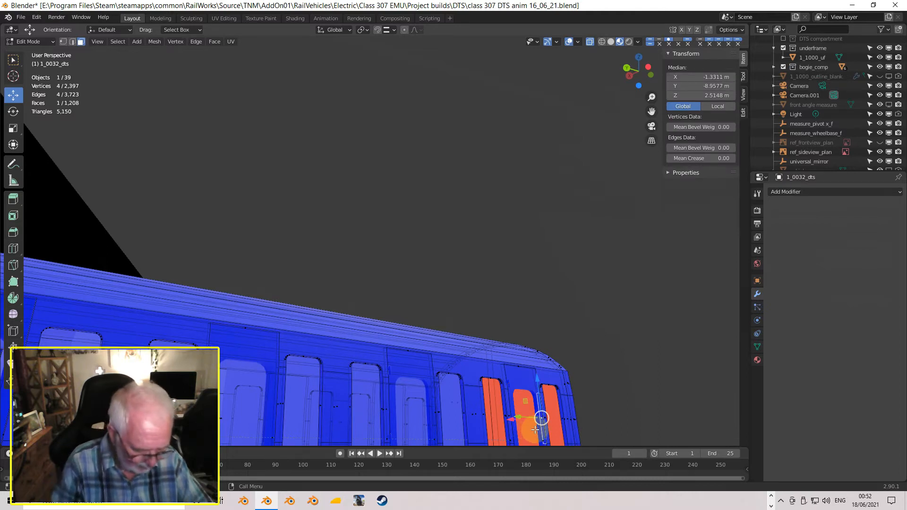
key("KP_Decimal")
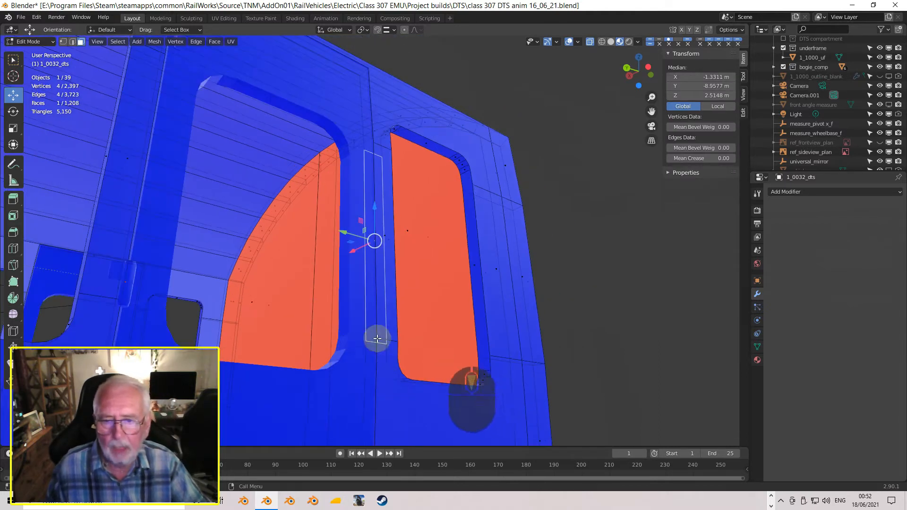
key("alt+a")
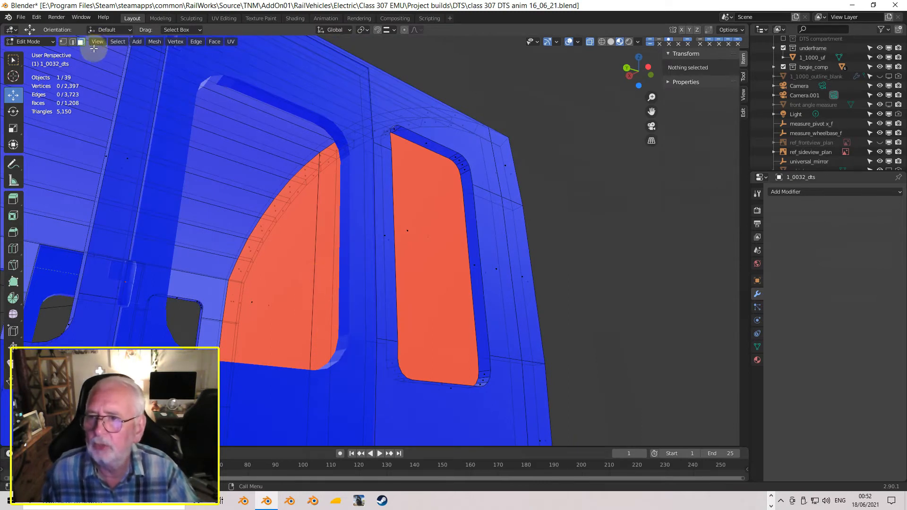
Dissolve the two vertical edges that split the red-shaded end face behind the windows of the coach body.
left_click(73, 41)
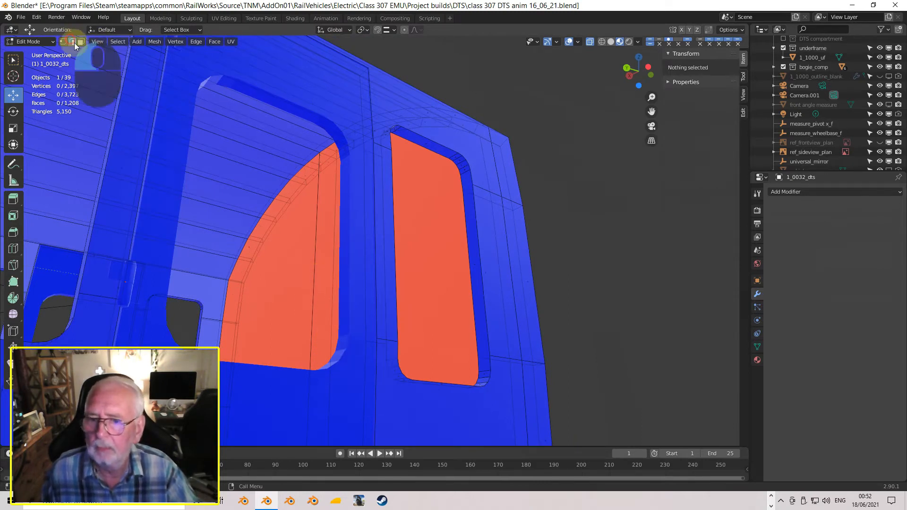
left_click(316, 271)
key("x")
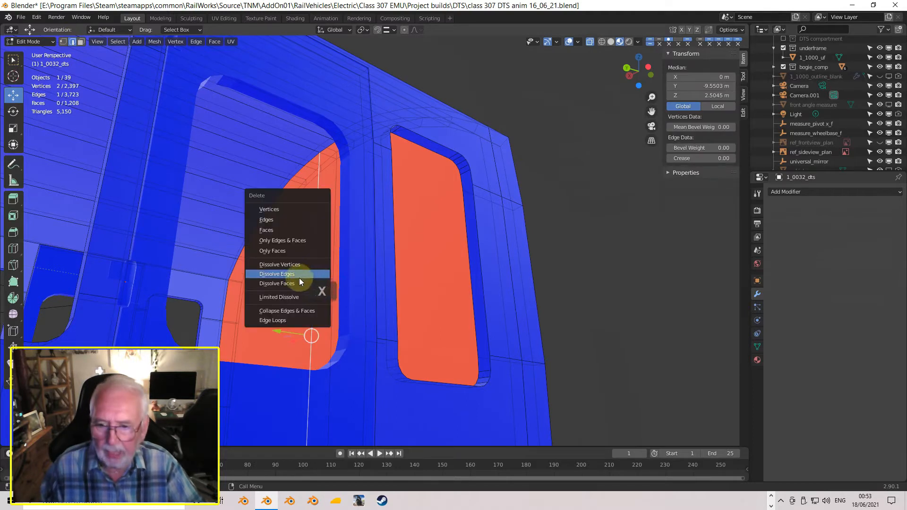
left_click(293, 276)
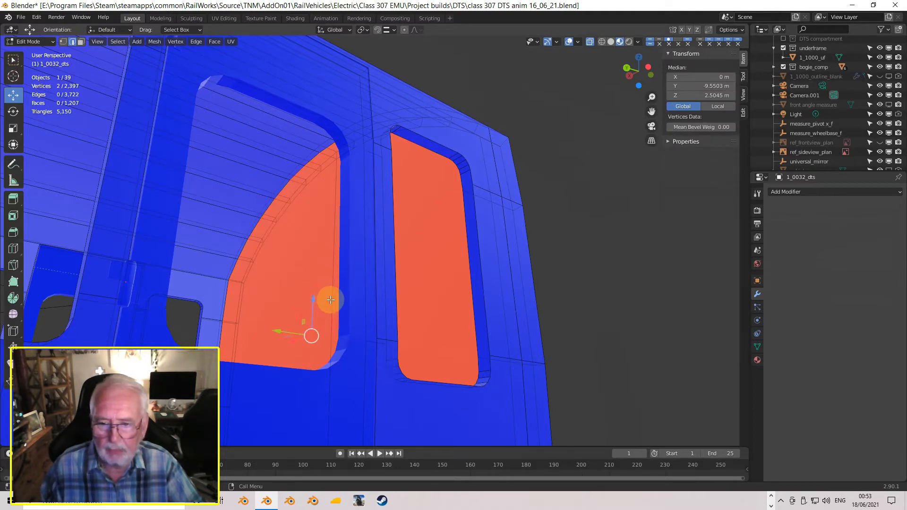
left_click(330, 300)
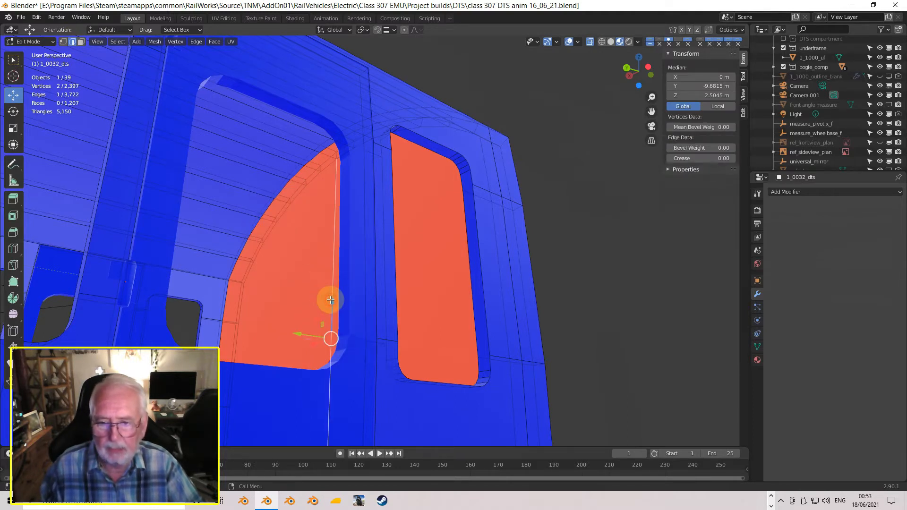
key("x")
left_click(309, 300)
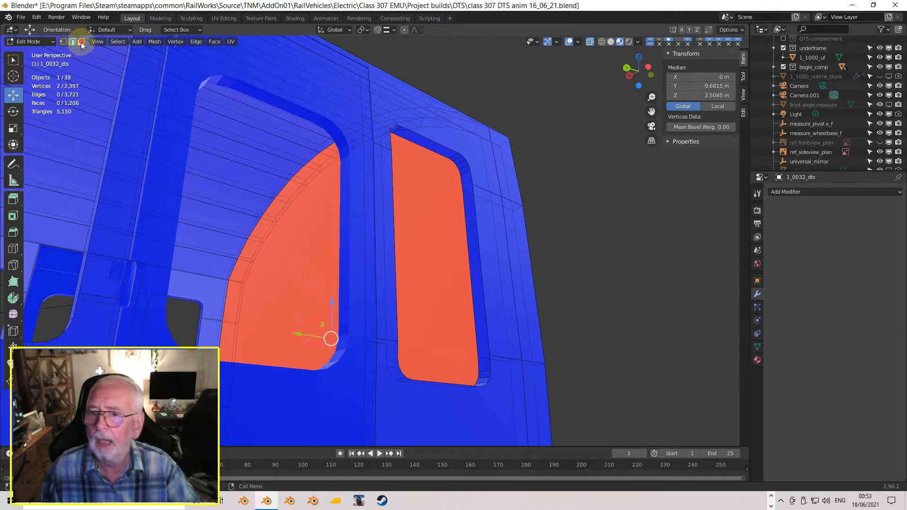
Select the merged end face of the coach body in face select mode and reverse its inverted normal.
left_click(81, 41)
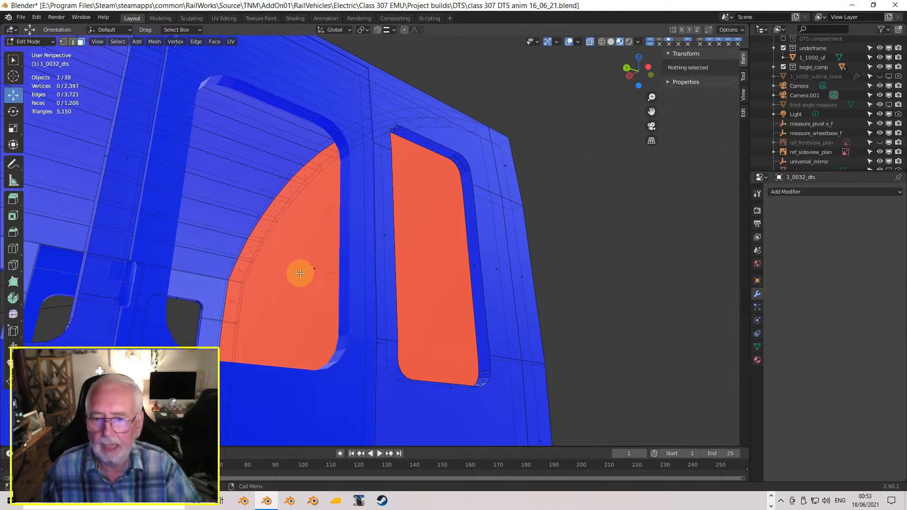
left_click(307, 265)
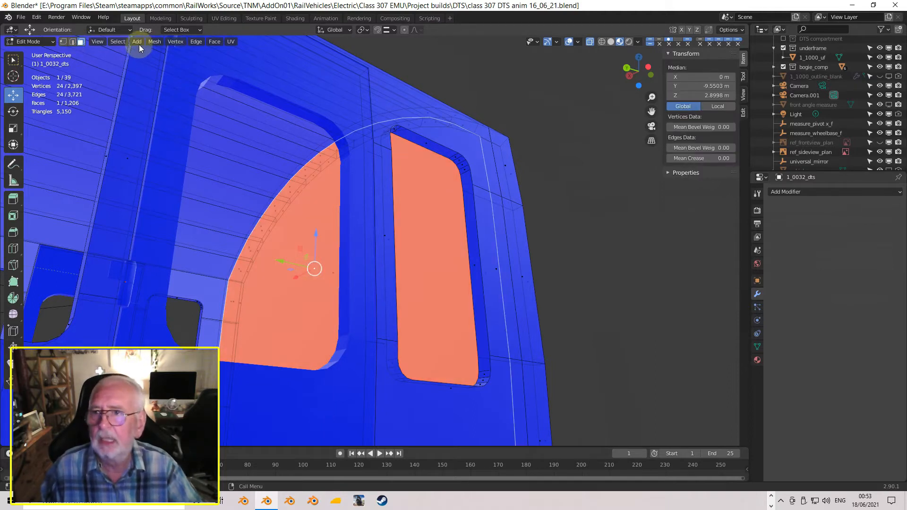
left_click(155, 42)
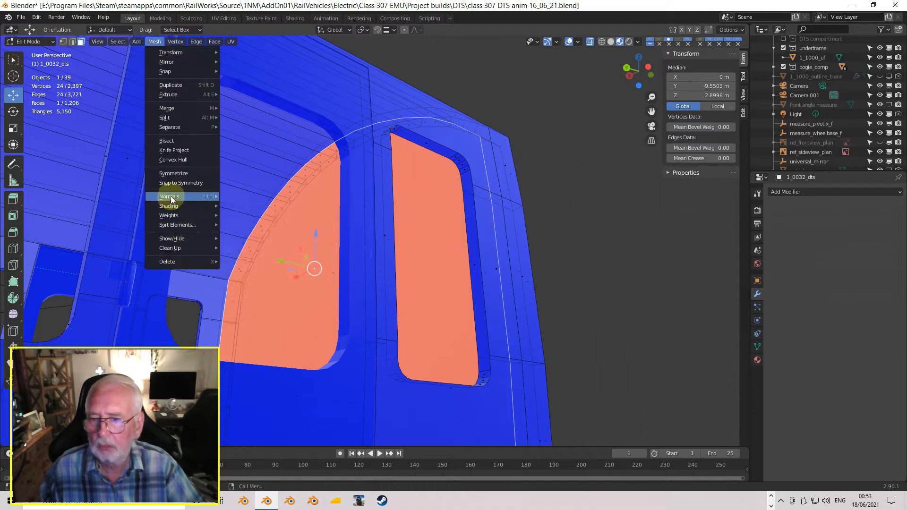
mouse_move(182, 196)
left_click(274, 212)
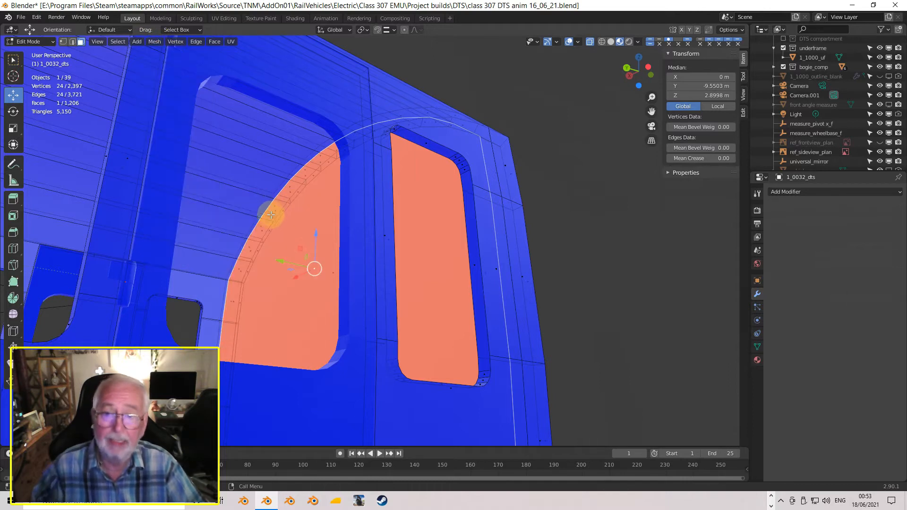
left_click(155, 44)
mouse_move(182, 197)
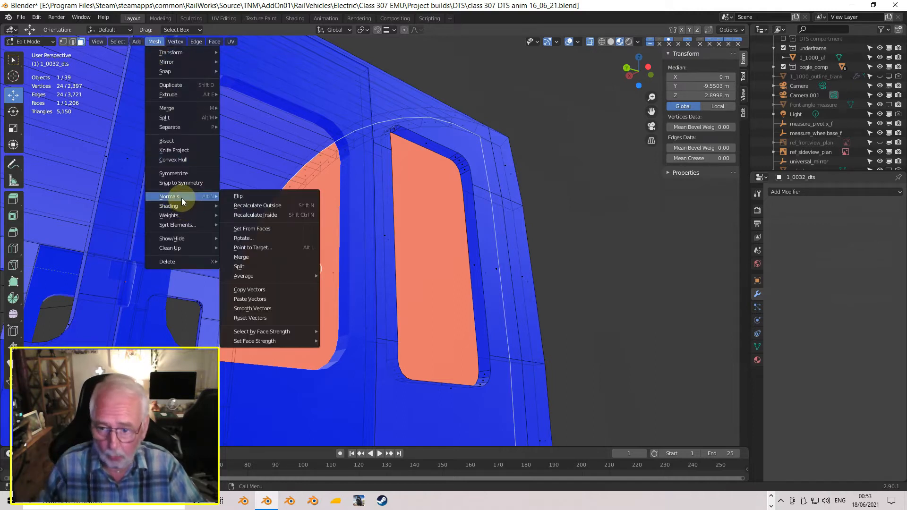
left_click(240, 205)
middle_click_drag(270, 205, 215, 316)
scroll(303, 249, "down", 3)
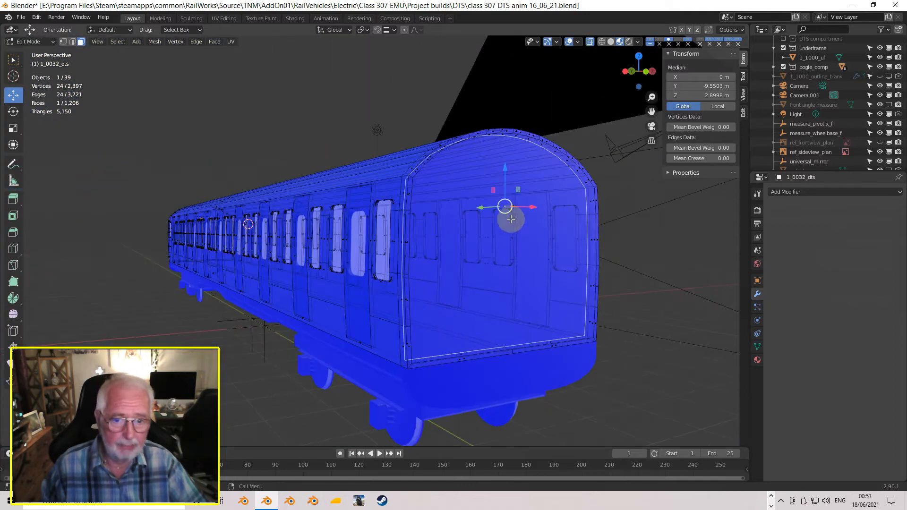
Turn off the Face Orientation overlay and return the coach body to Object Mode.
middle_click_drag(253, 253, 318, 245)
scroll(314, 242, "up", 3)
scroll(314, 243, "down", 3)
middle_click_drag(395, 246, 298, 239, "shift")
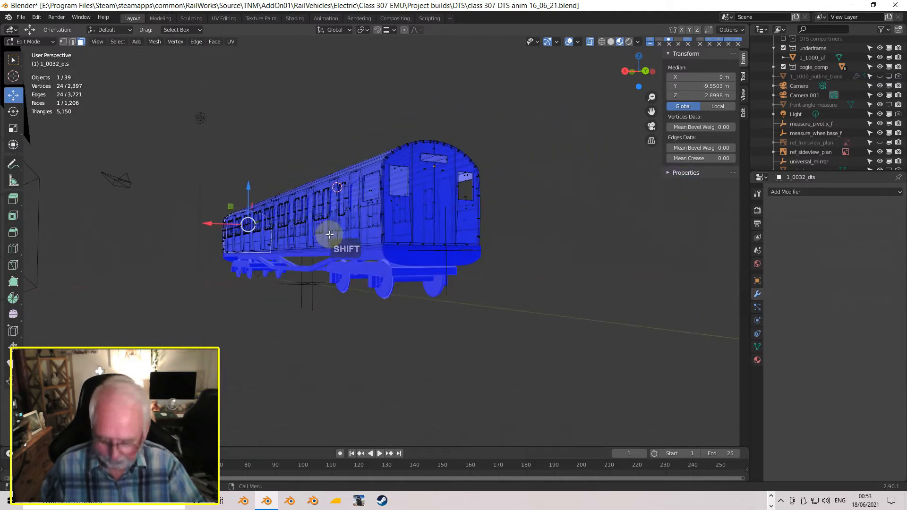
left_click(580, 42)
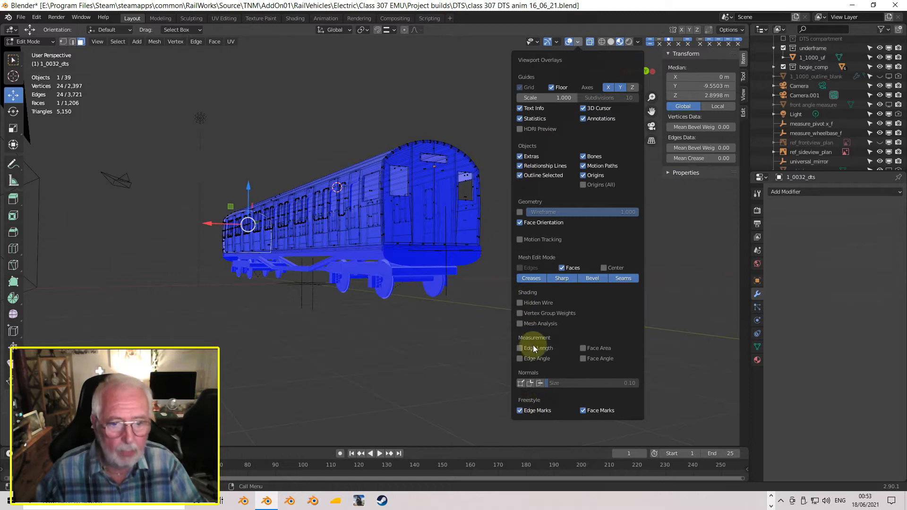
left_click(520, 223)
middle_click_drag(516, 228, 495, 284)
key("Tab")
mouse_move(487, 245)
middle_mouse_down()
mouse_move(486, 259)
mouse_move(486, 250)
middle_mouse_up()
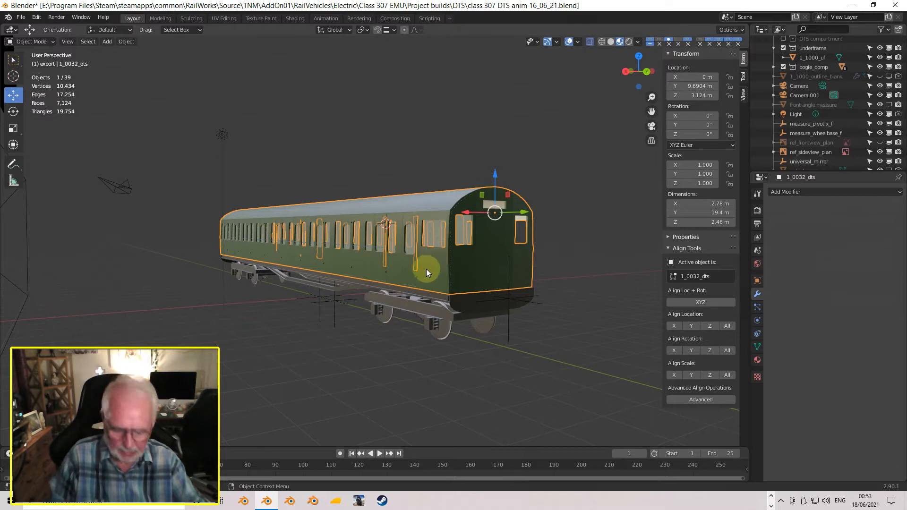
Box-select the whole coach with all its doors, underframe and bogies.
key("End")
scroll(551, 227, "up", 3)
middle_click_drag(551, 228, 315, 191, "shift")
key("b")
left_click_drag(277, 144, 438, 319)
middle_click_drag(347, 270, 406, 268)
scroll(248, 305, "up", 4)
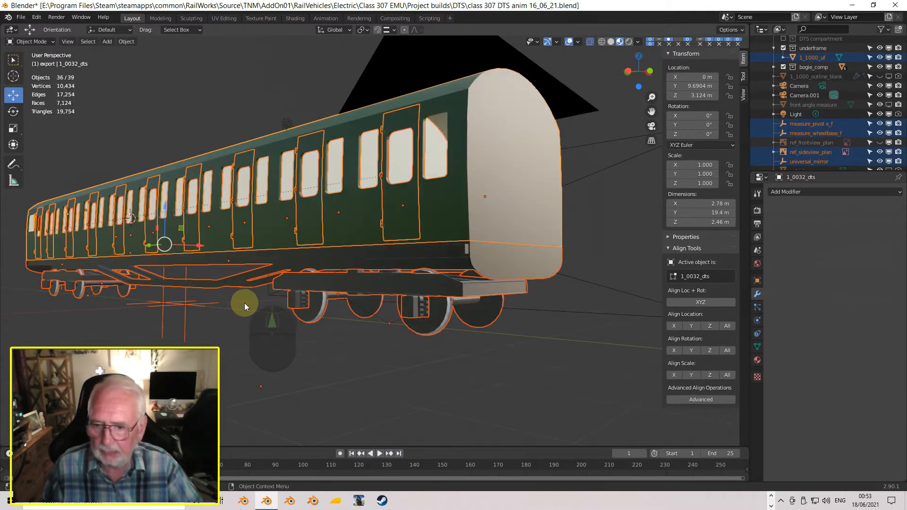
Remove the helper empties universal_mirror, measure_wheelbase_f and measure_pivot x_f from the coach selection.
middle_click_drag(245, 302, 316, 271, "shift")
left_click(243, 301, "shift")
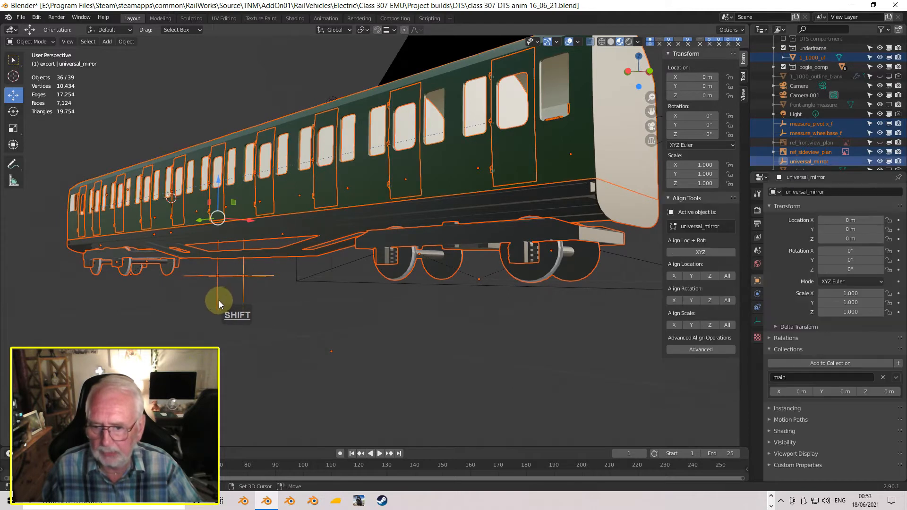
left_click(243, 302, "shift")
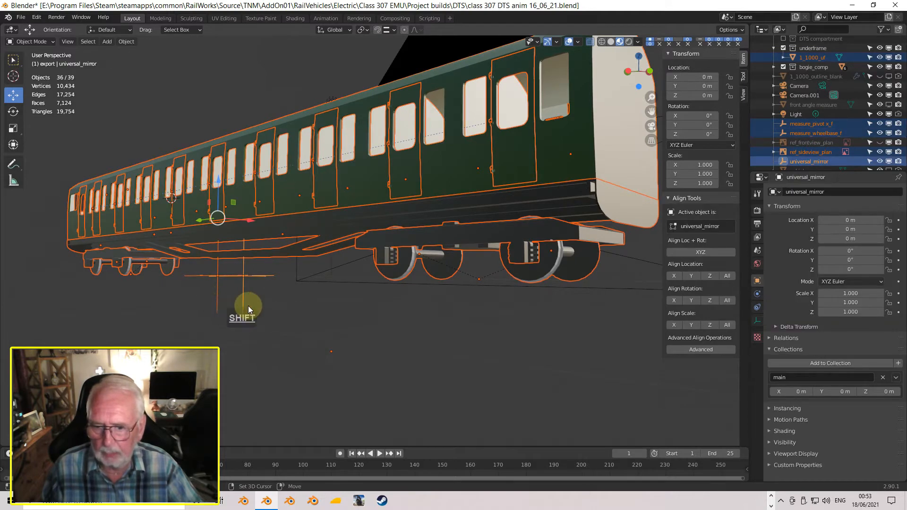
left_click(243, 306, "shift")
left_click(217, 302, "shift")
left_click(217, 302, "shift")
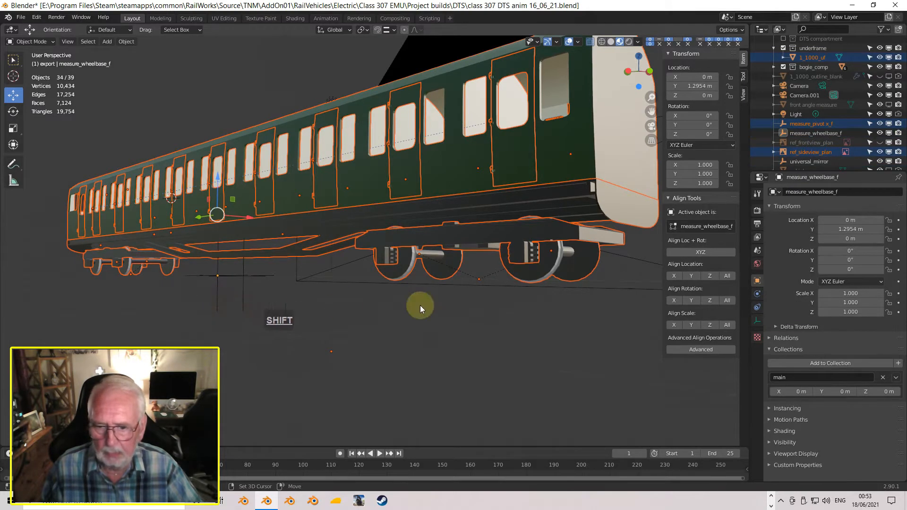
middle_click_drag(578, 286, 395, 300, "shift")
scroll(394, 299, "down", 3)
middle_click_drag(258, 303, 377, 304)
scroll(377, 305, "down", 5)
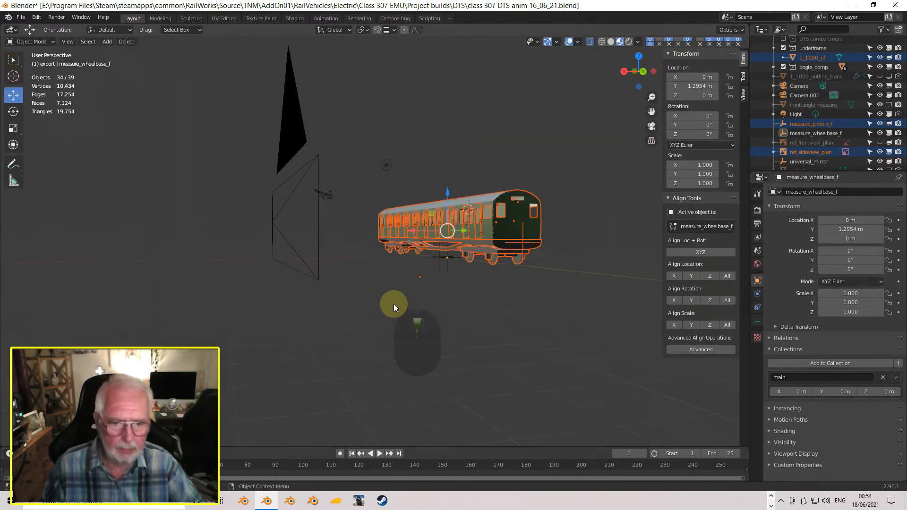
mouse_move(523, 262)
middle_mouse_down()
mouse_move(551, 273)
mouse_move(586, 268)
mouse_move(535, 270)
middle_mouse_up()
left_click(638, 246, "shift")
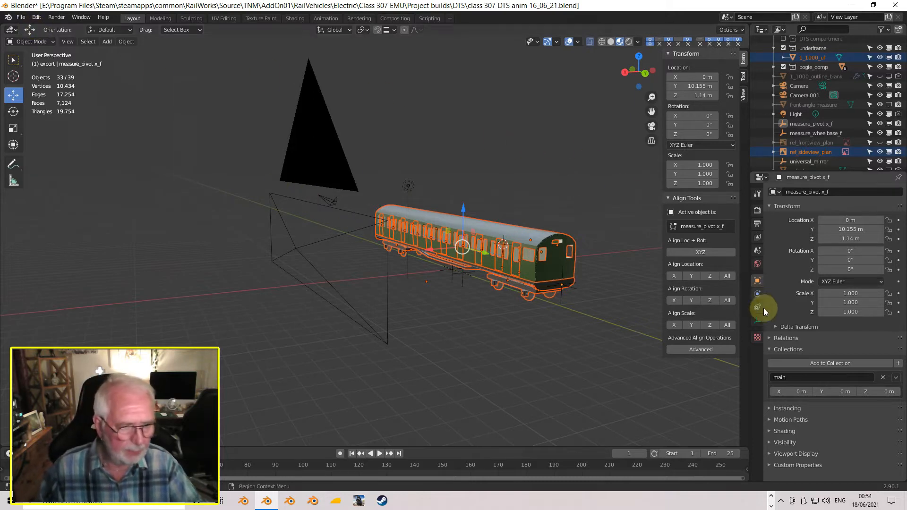
Export the selected coach objects from the scene's IGS export config, overwriting class_307_DTS.igs in the engine folder.
left_click(758, 249)
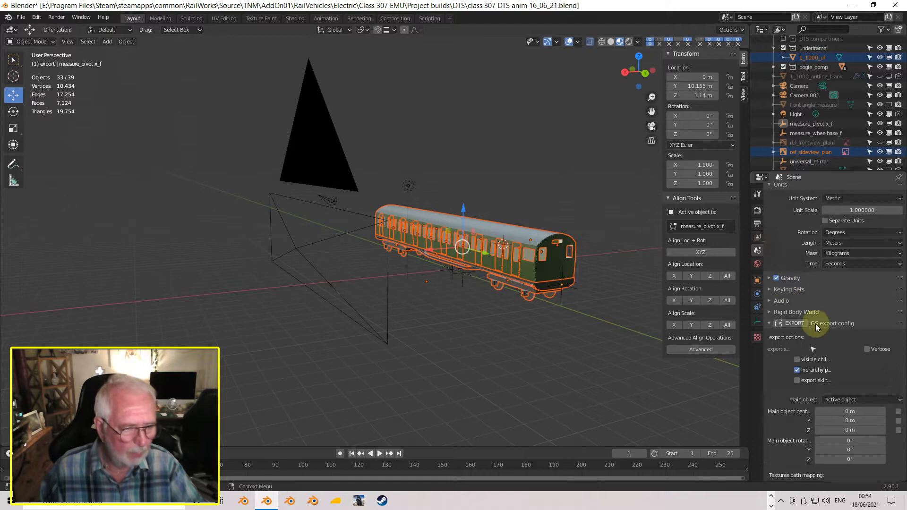
scroll(827, 404, "down", 6)
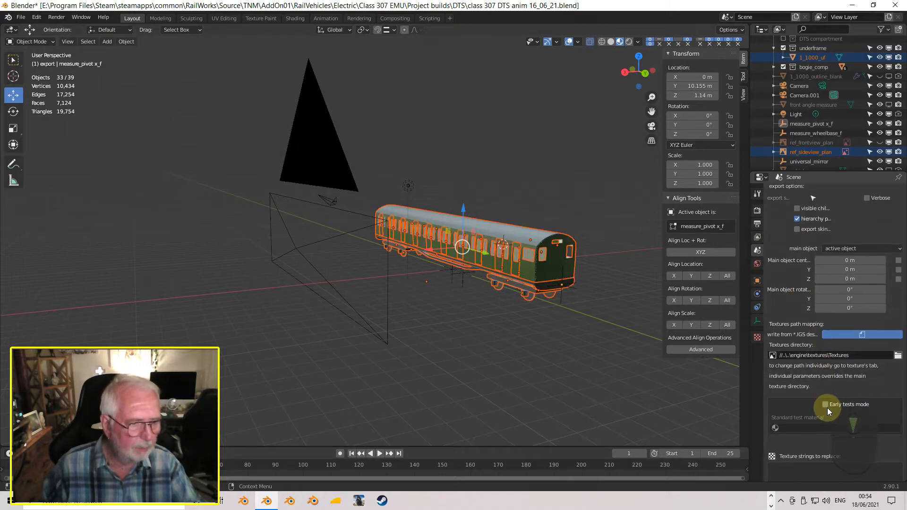
scroll(834, 363, "up", 5)
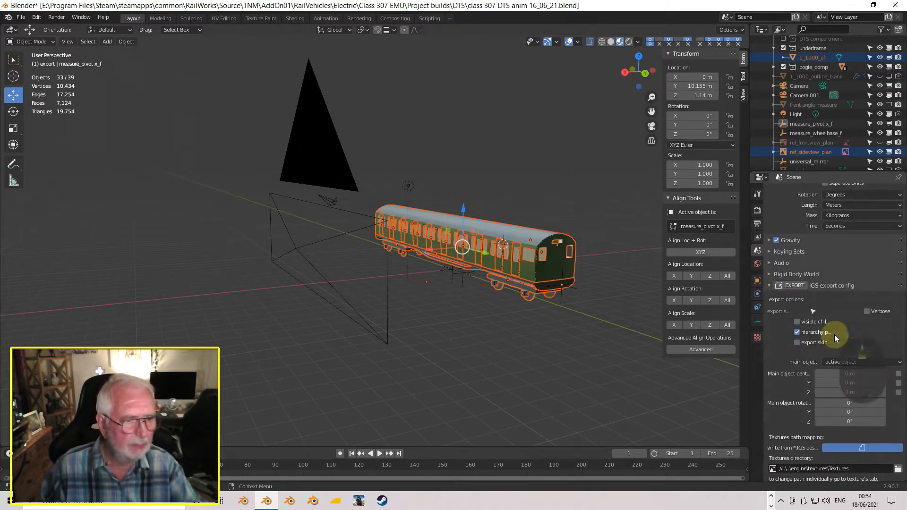
left_click(794, 286)
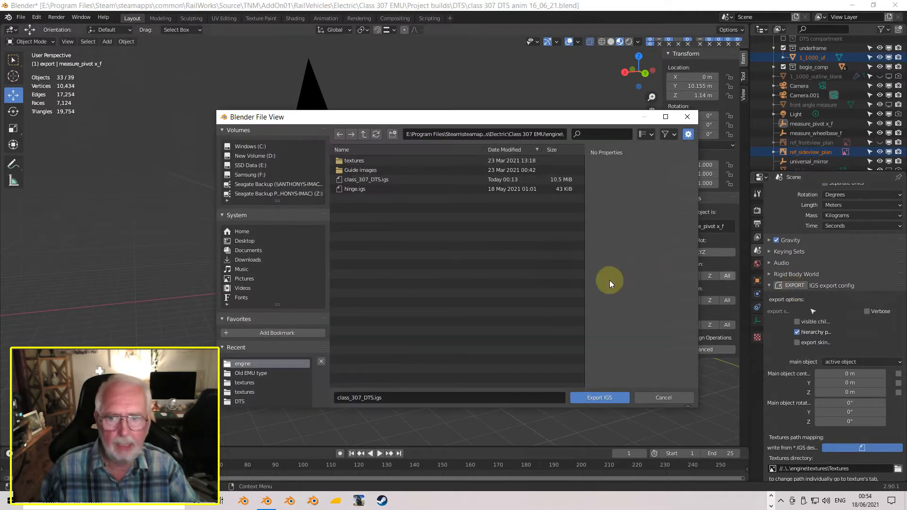
left_click(381, 180)
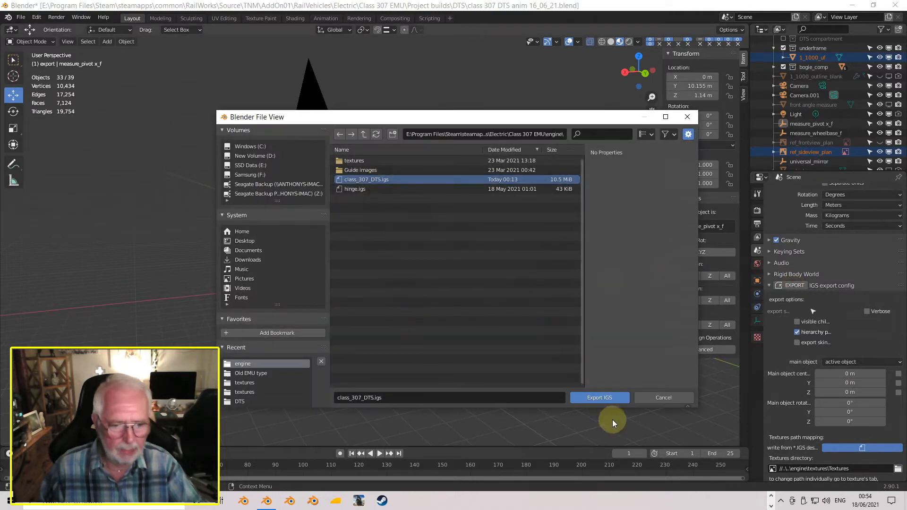
left_click(600, 398)
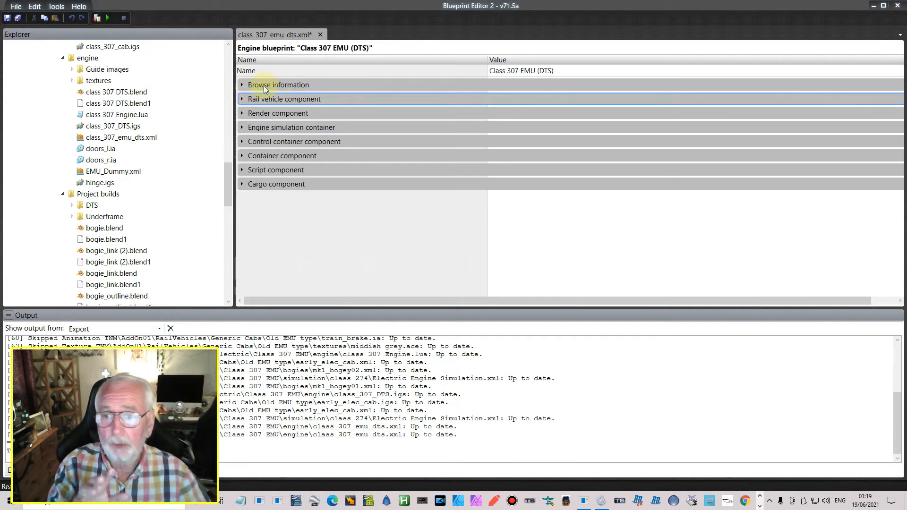
Expand the Rail vehicle component and review its coupling, mass, pivot and collision settings.
left_click(242, 100)
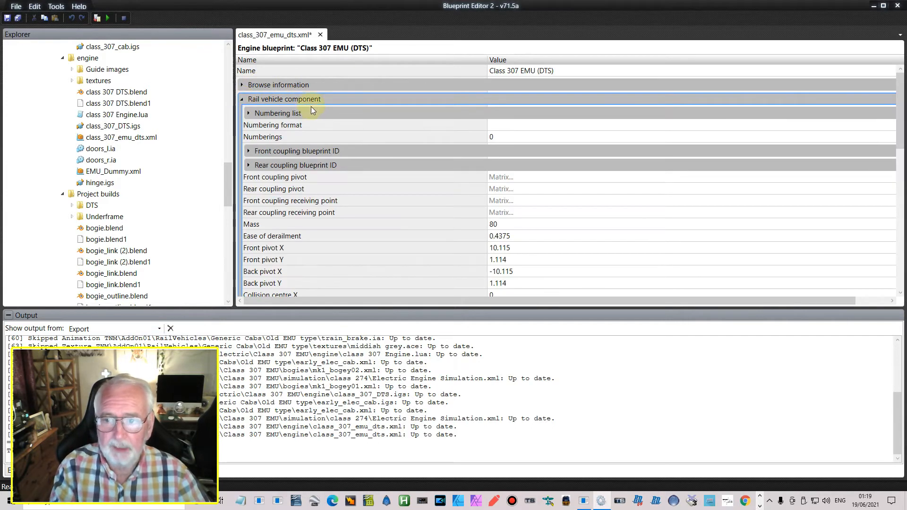
scroll(296, 191, "down", 2)
scroll(297, 191, "down", 2)
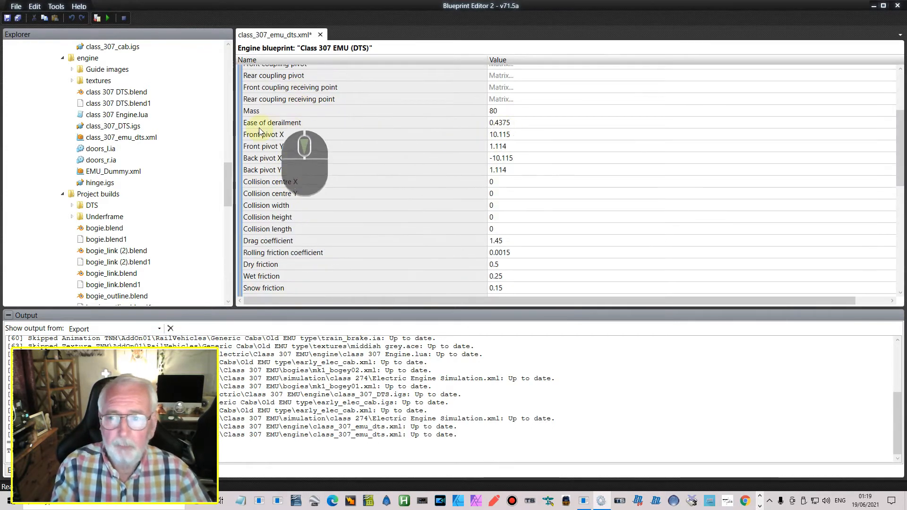
scroll(415, 131, "up", 2)
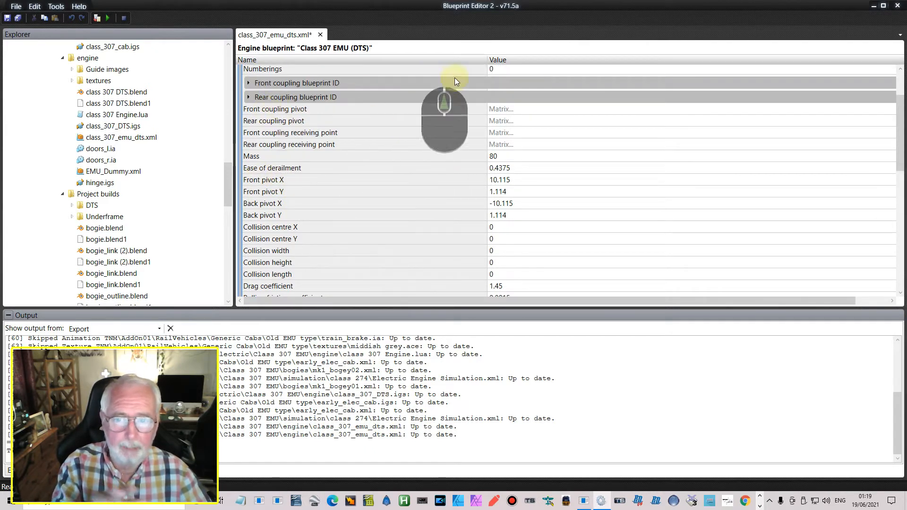
scroll(375, 106, "up", 2)
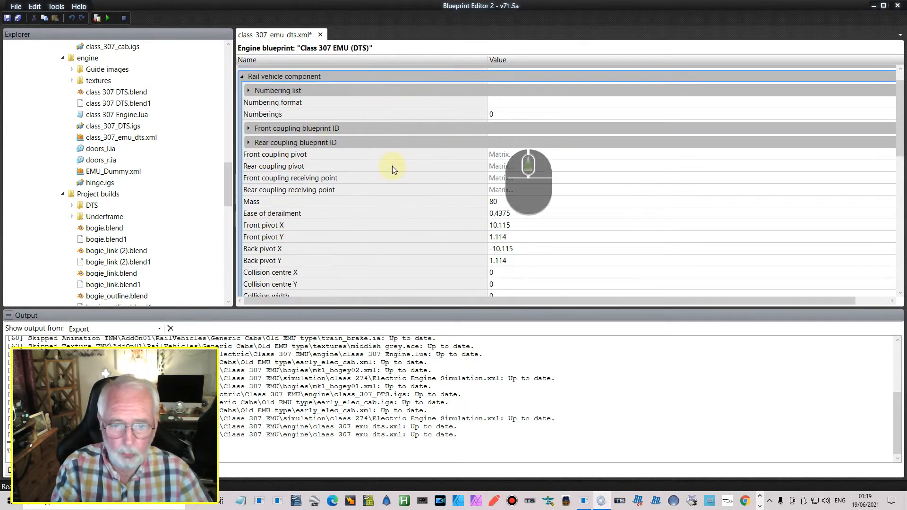
scroll(383, 178, "down", 2)
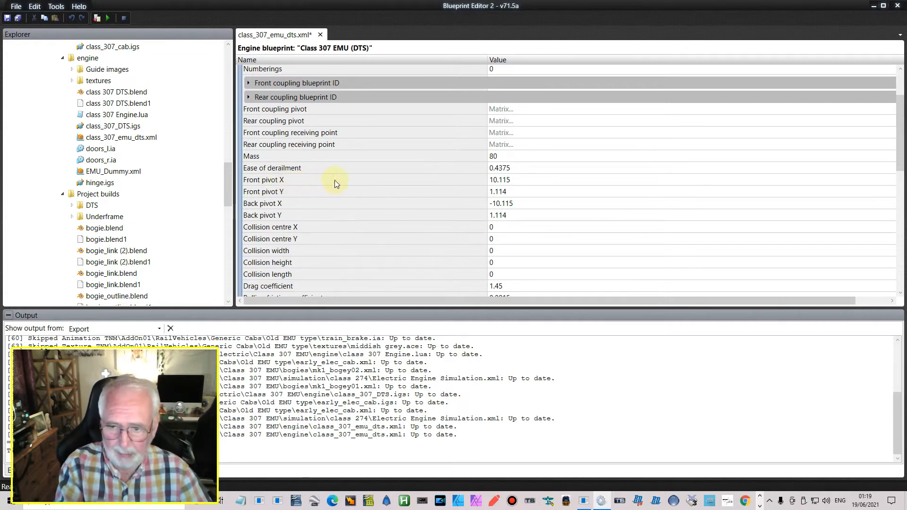
scroll(317, 187, "down", 1)
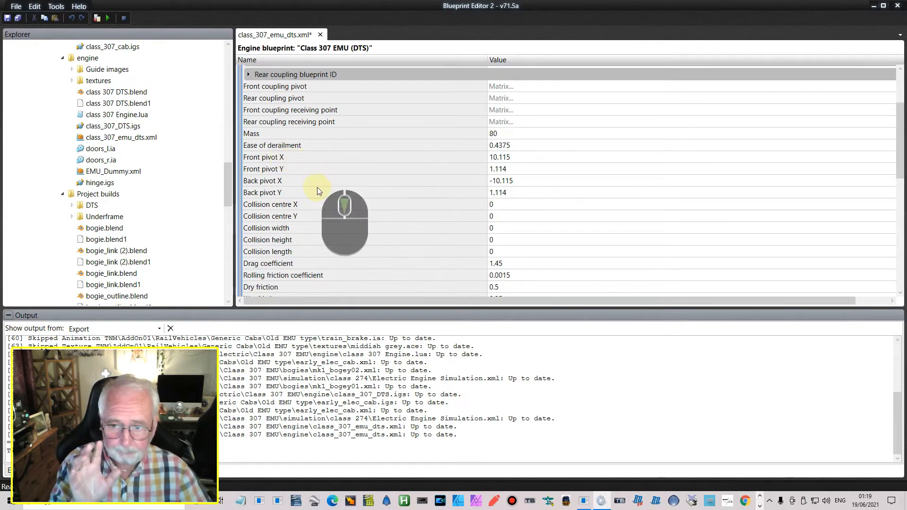
scroll(337, 175, "down", 2)
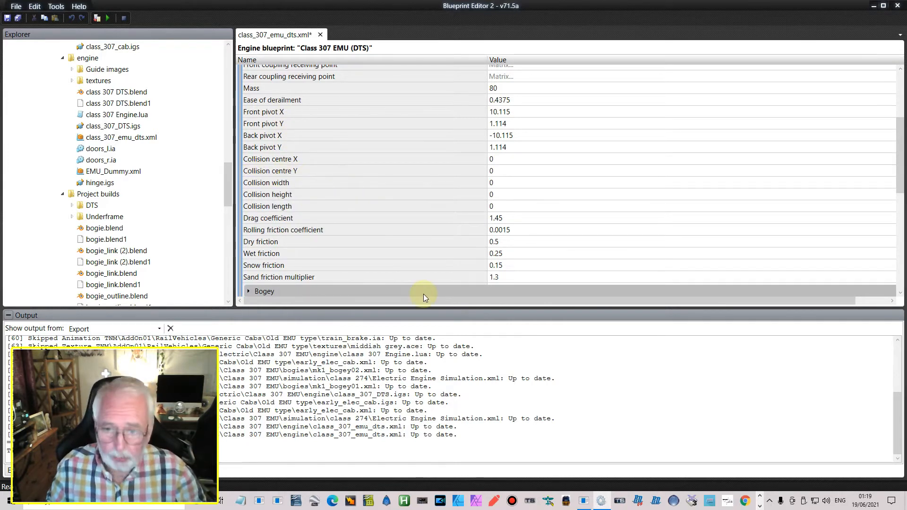
Consult the pivot points spreadsheet in OpenOffice Calc and, back in Blueprint Editor 2, set Collision centre Y to 2.132 and Collision height to 1.984.
key("ctrl+super+Right")
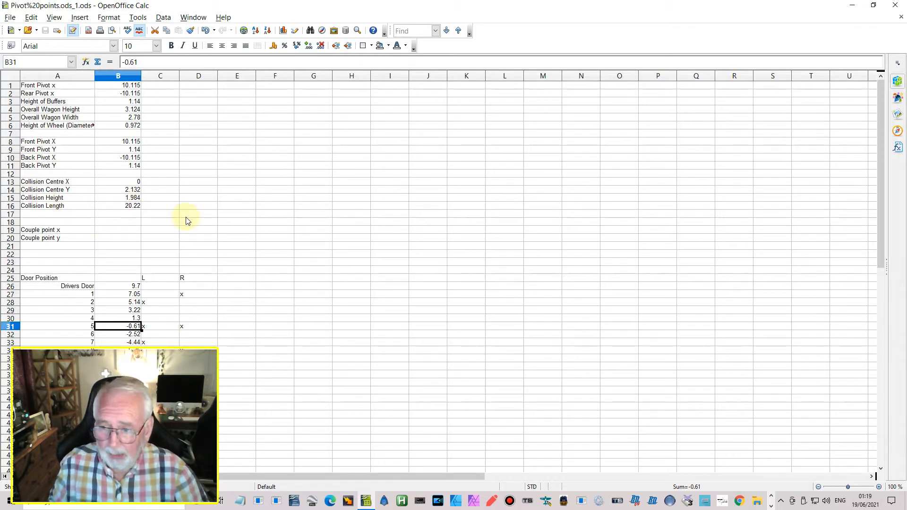
key("ctrl+super+Left")
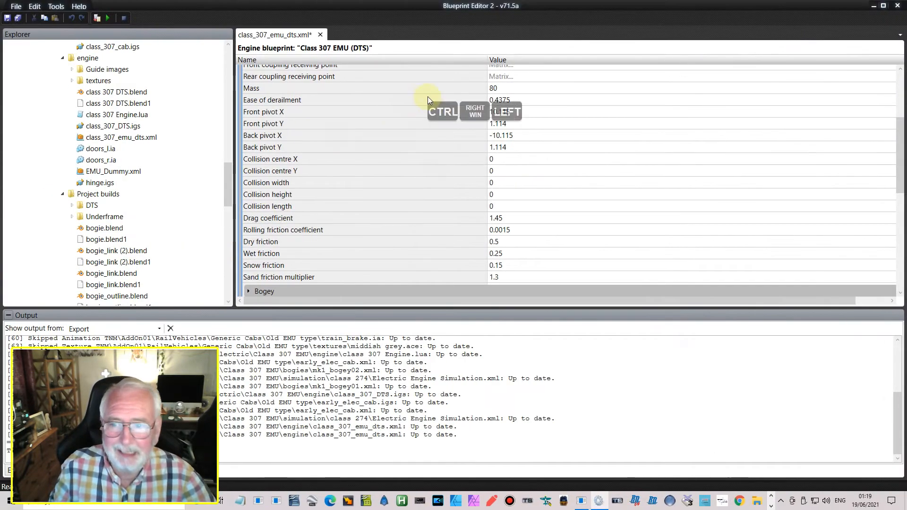
left_click(494, 170)
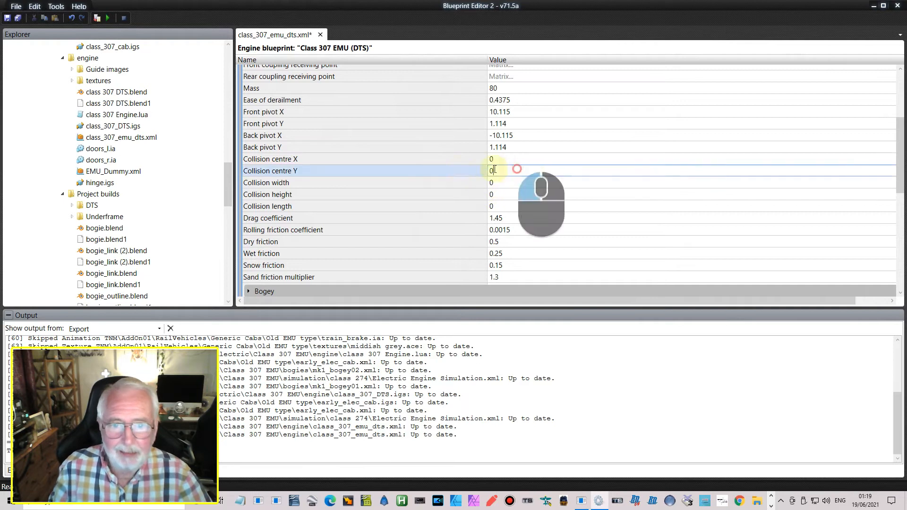
type("2.132")
key("ctrl+super+Right")
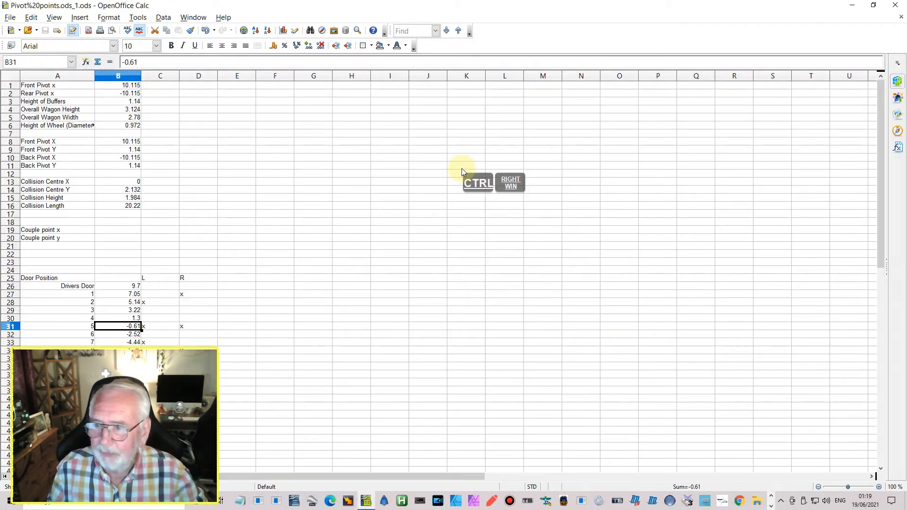
key("ctrl+super+Left")
left_click(514, 194)
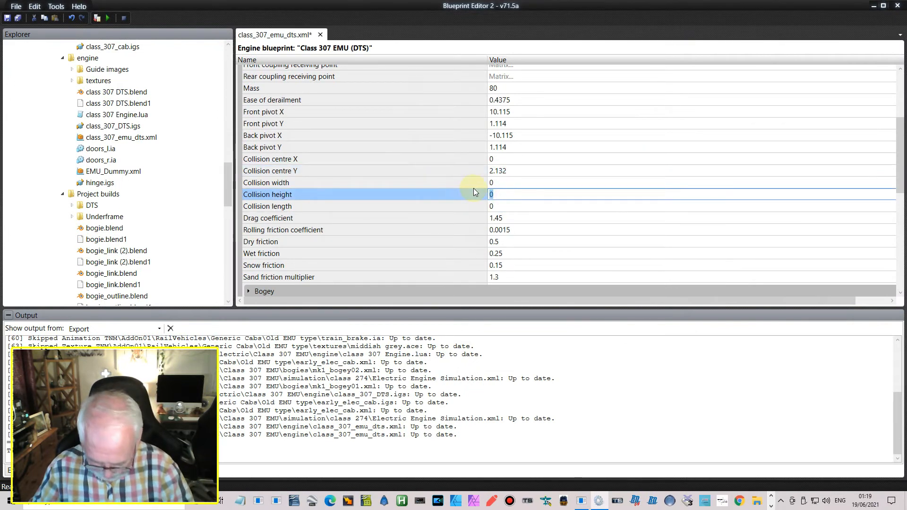
type("1.984")
key("Return")
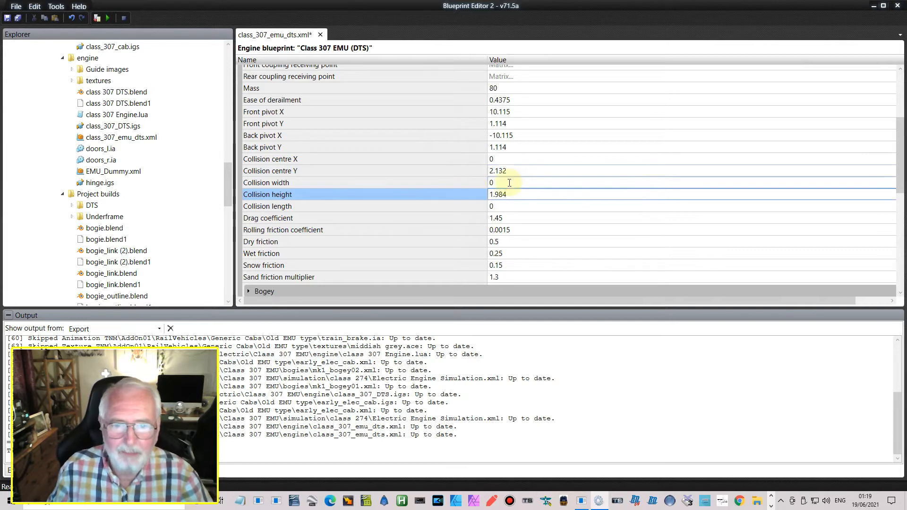
Set the rail vehicle's Collision width to 2.78 and Collision length to 20.22.
left_click(459, 183)
type("2.78")
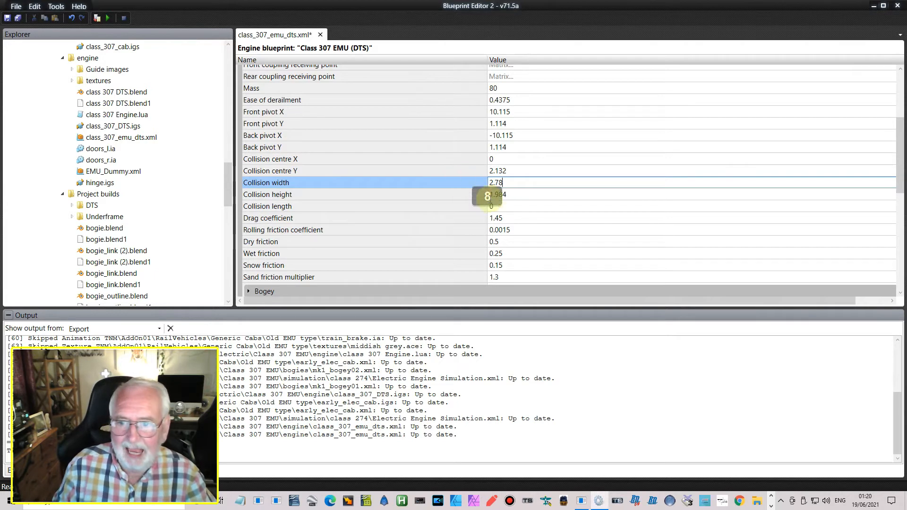
left_click(492, 207)
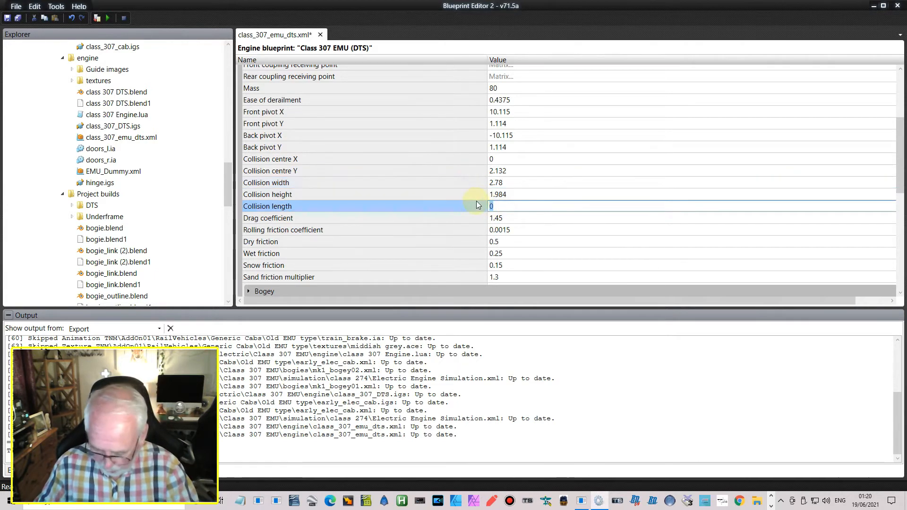
type("20.22")
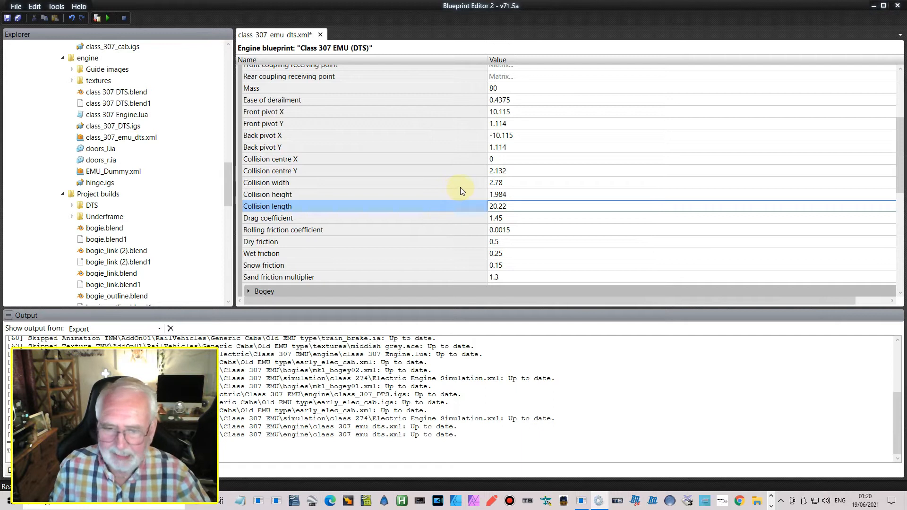
Inspect the formula behind Collision Centre Y in the OpenOffice Calc spreadsheet and return to Blueprint Editor 2.
key("ctrl+super+Right")
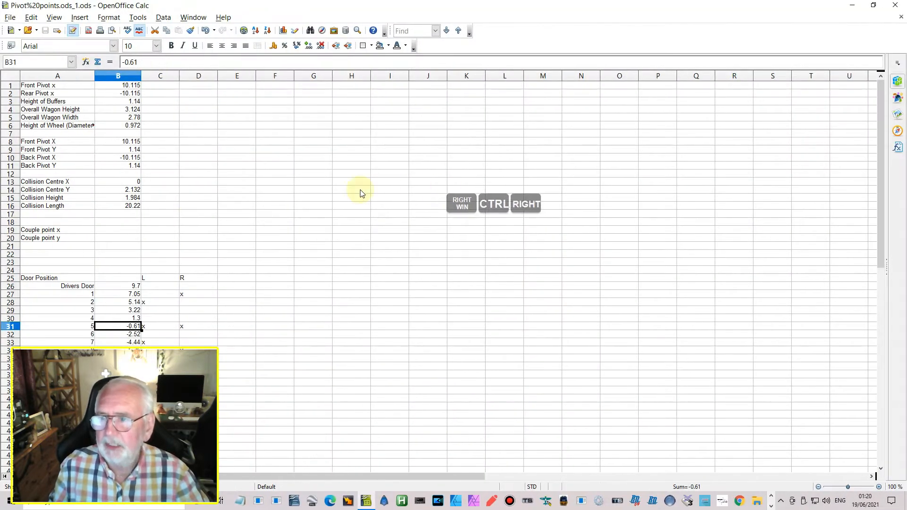
left_click(138, 191)
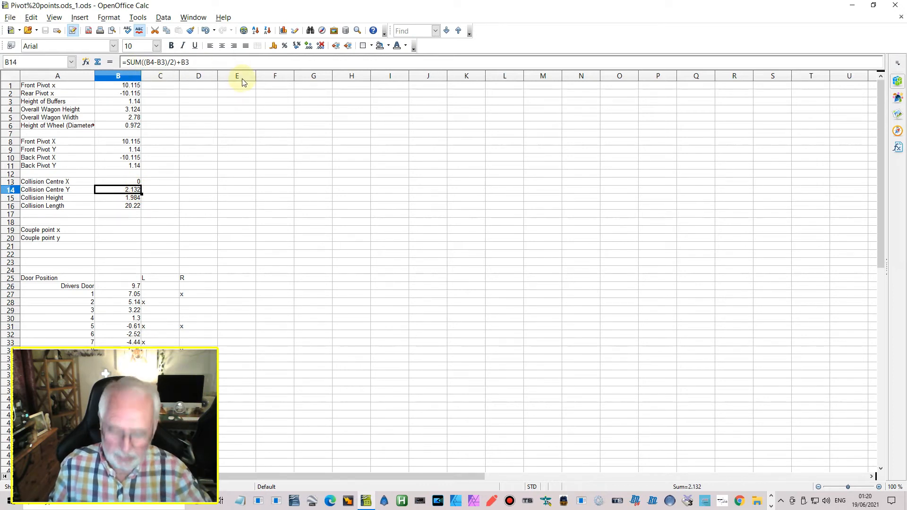
key("ctrl+super")
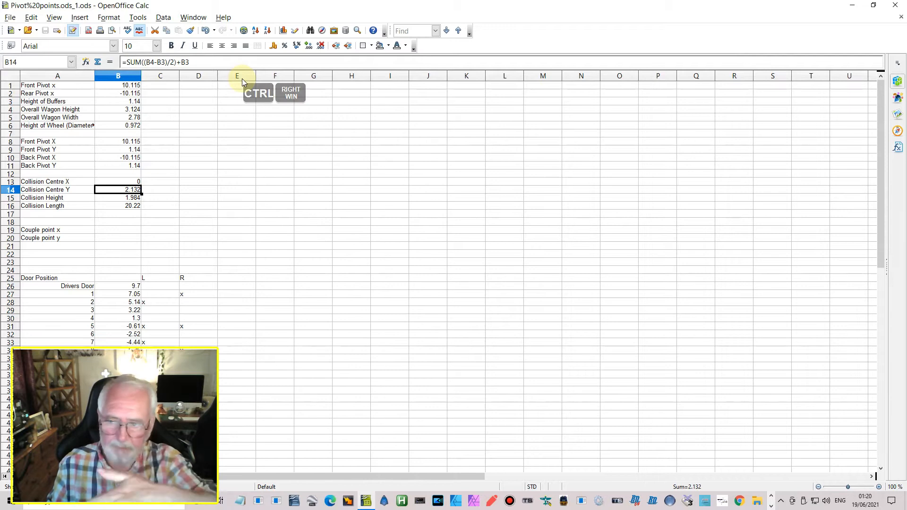
key("ctrl+super+Left")
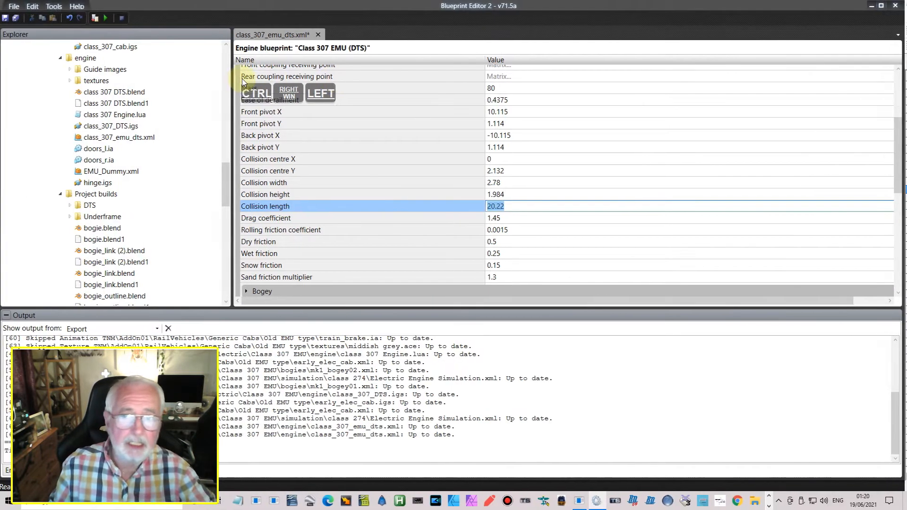
Review the remaining Rail vehicle component settings from Bogey through Show derailment, and collapse the component.
scroll(350, 141, "down", 5)
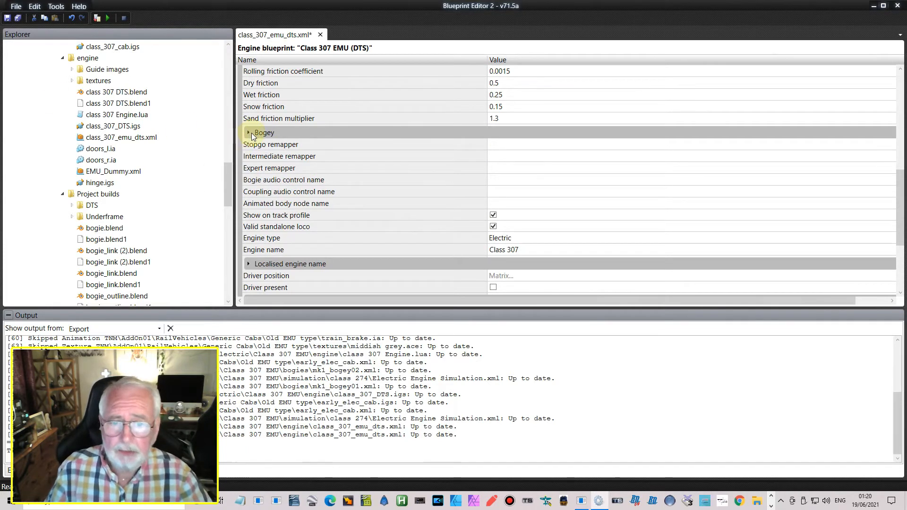
scroll(255, 137, "down", 2)
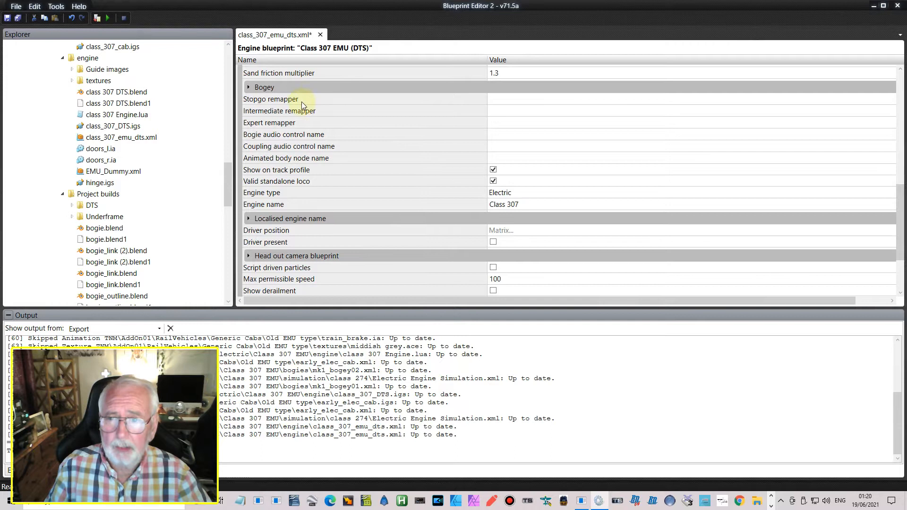
scroll(331, 137, "down", 3)
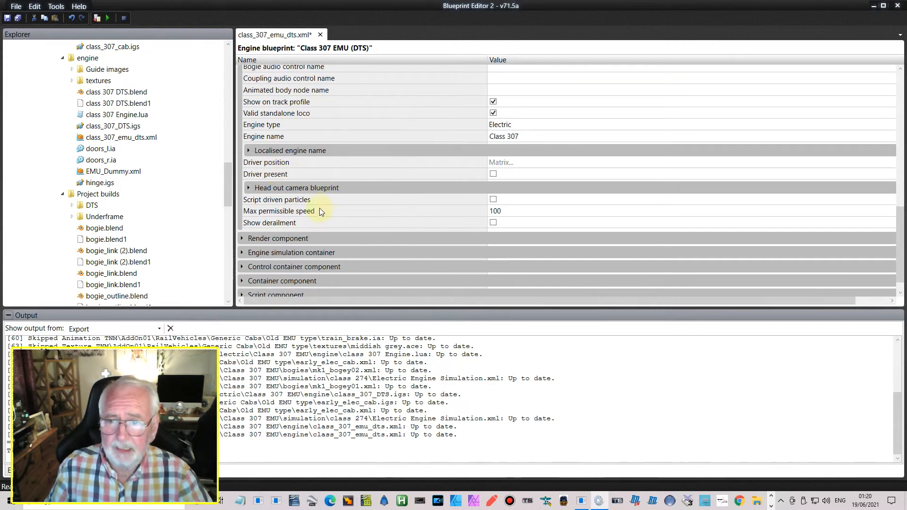
scroll(293, 203, "down", 1)
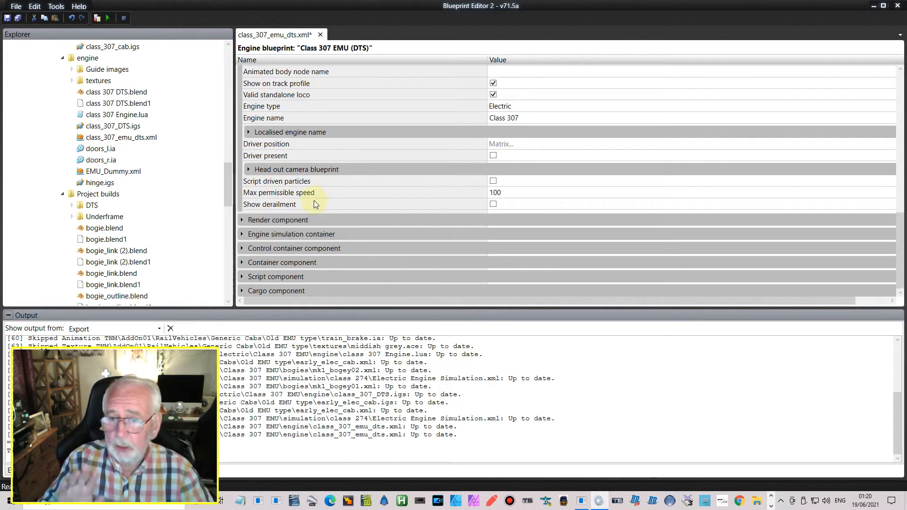
scroll(308, 172, "up", 10)
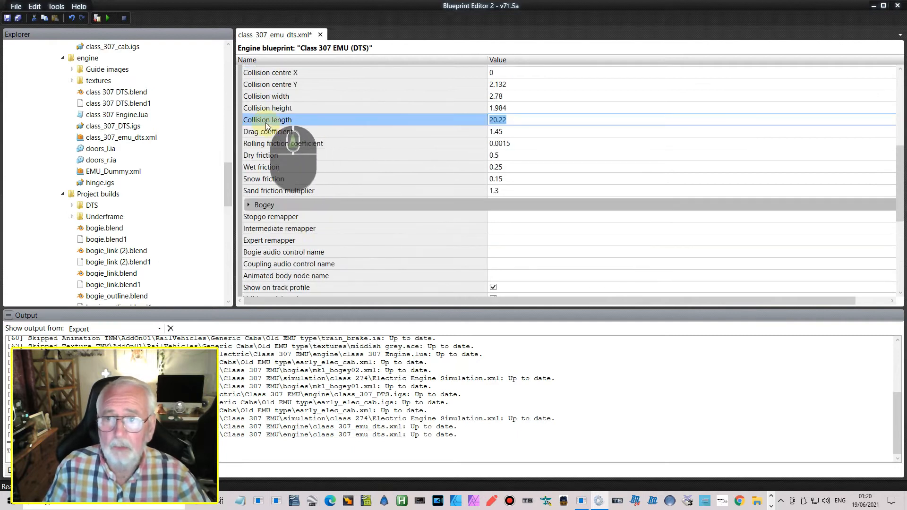
scroll(266, 127, "up", 5)
left_click(242, 99)
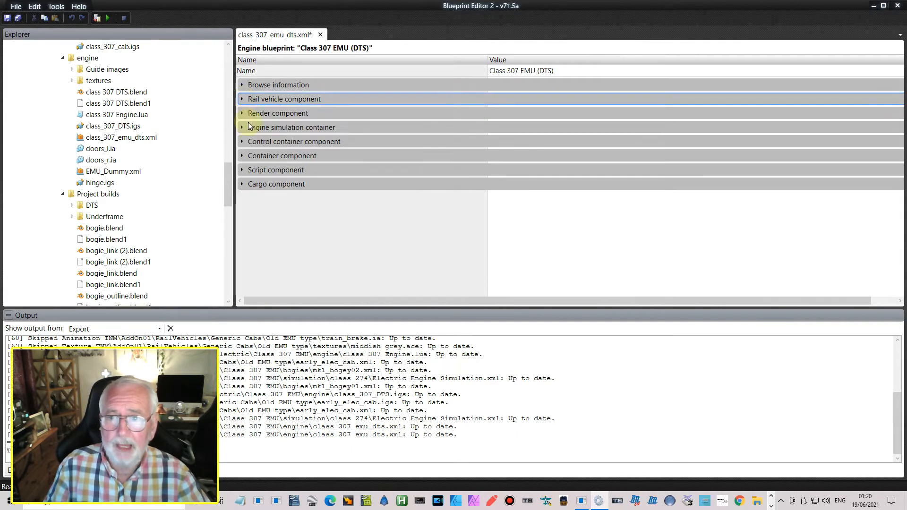
Expand the Render component and add two elements of the Animation data type to its Anim set.
left_click(242, 113)
scroll(381, 202, "down", 2)
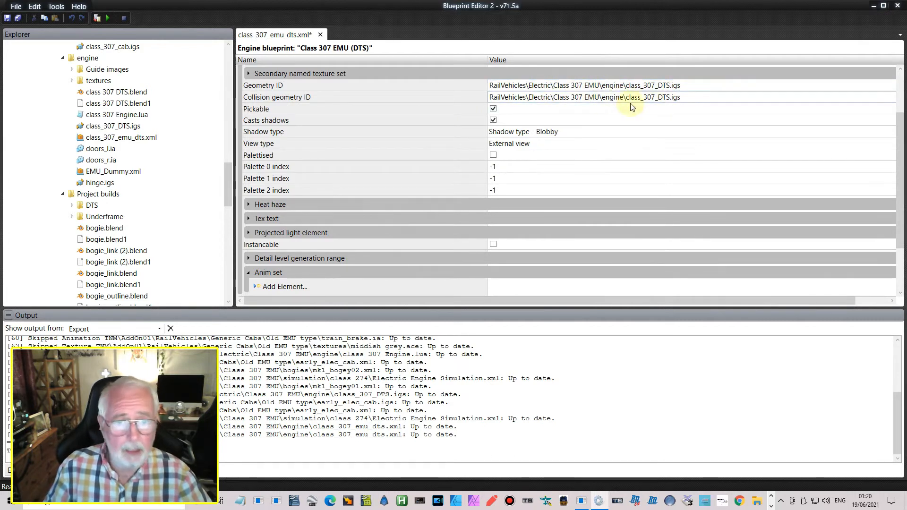
scroll(473, 140, "down", 2)
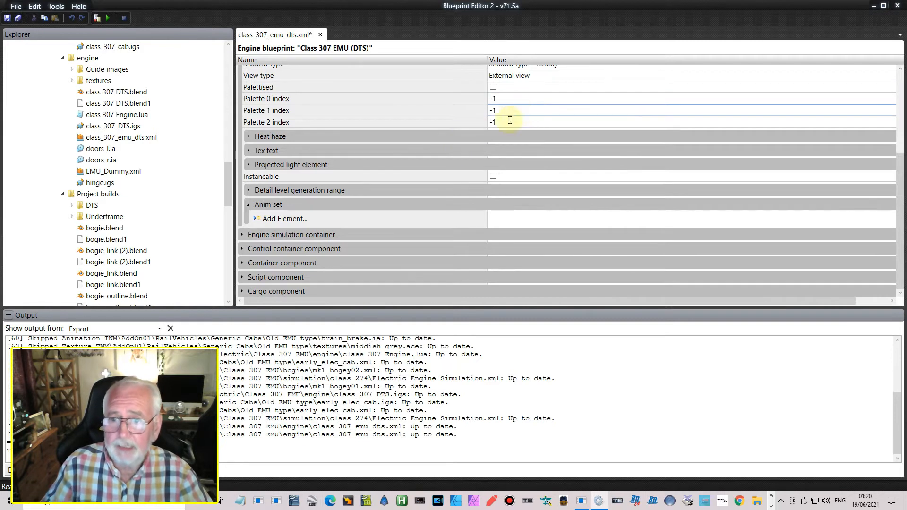
double_click(284, 219)
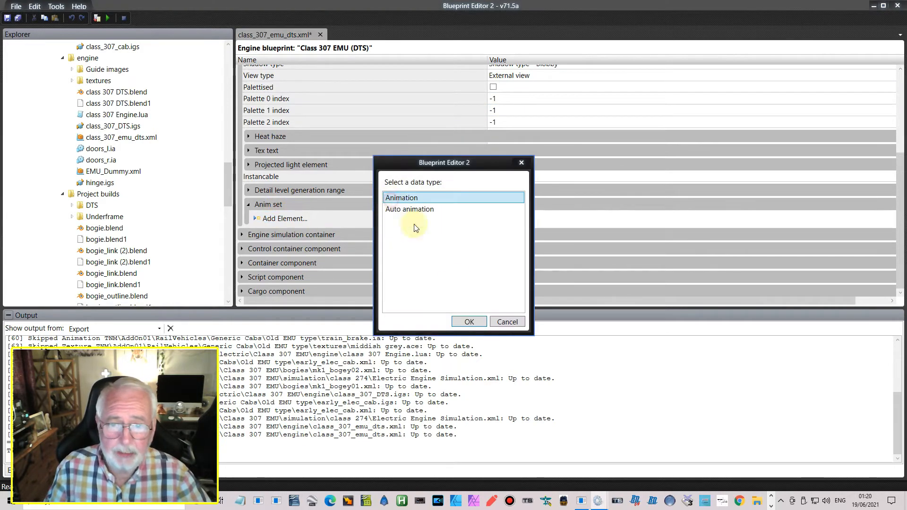
left_click(469, 322)
double_click(284, 233)
left_click(404, 199)
left_click(470, 322)
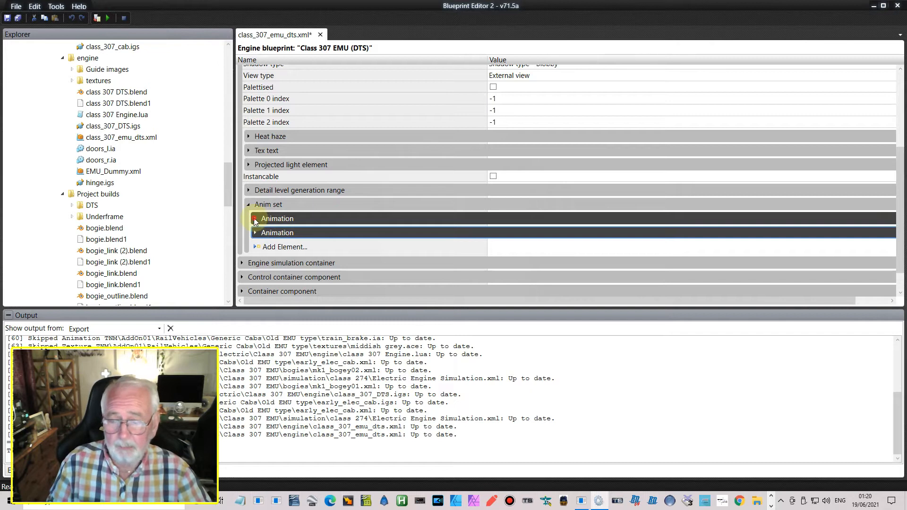
Expand the first Animation element in the Anim set and enter doors_left as its Animation ID.
left_click(254, 218)
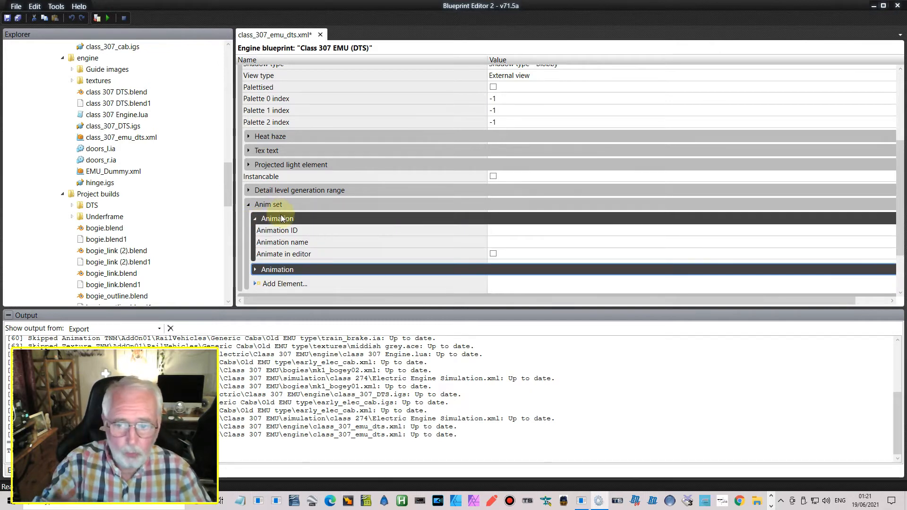
left_click(508, 232)
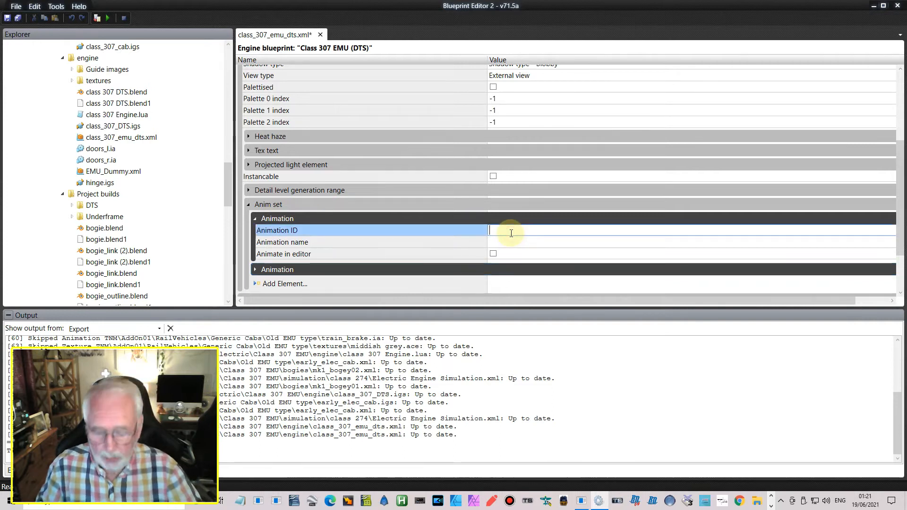
type("doors_lr")
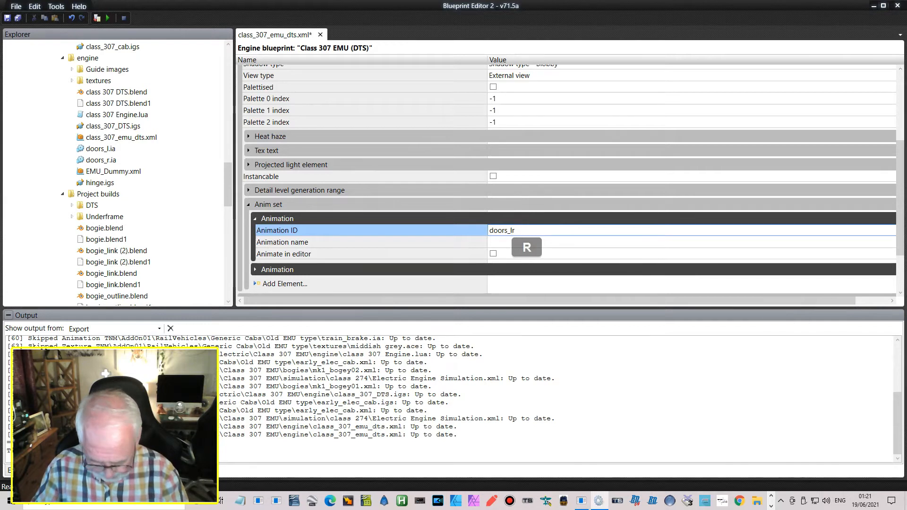
key("BackSpace")
type("eft")
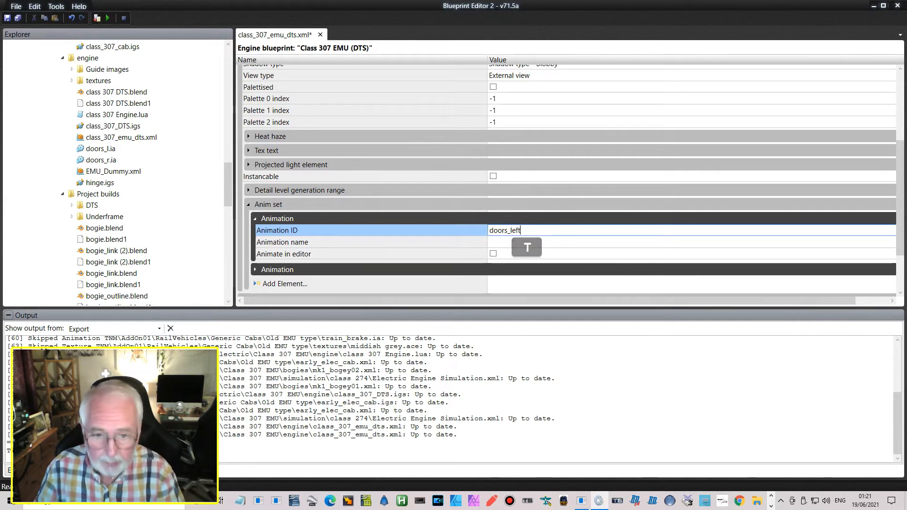
Set the doors_left animation's name to the copied doors_l.ia file path and enable Animate in editor.
right_click(101, 149)
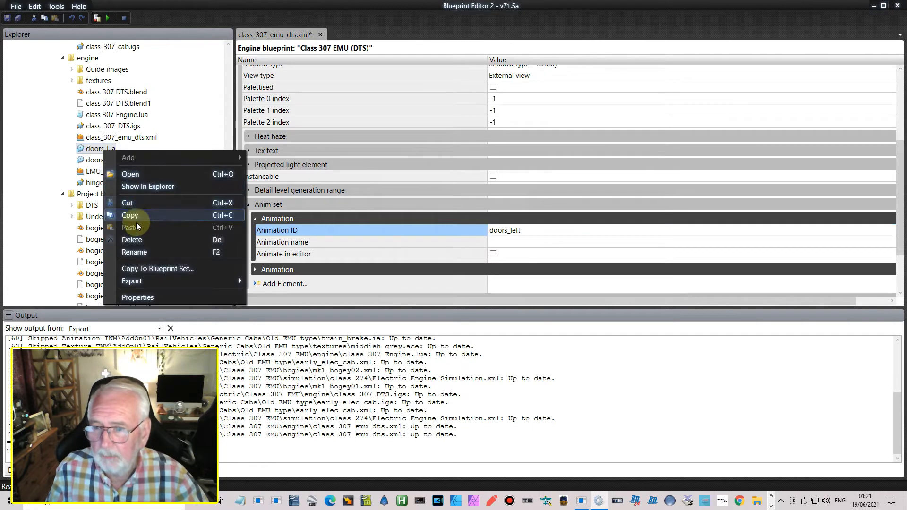
left_click(130, 215)
left_click(551, 242)
right_click(545, 244)
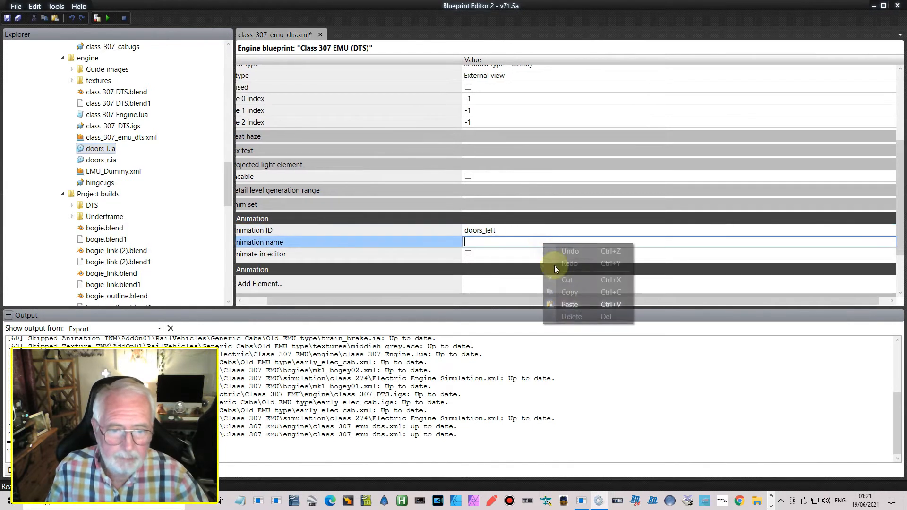
left_click(568, 304)
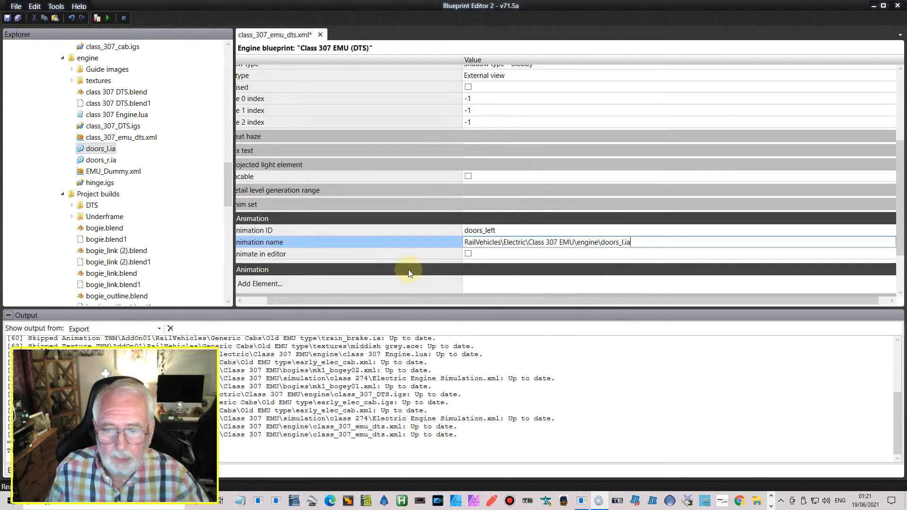
left_click(468, 254)
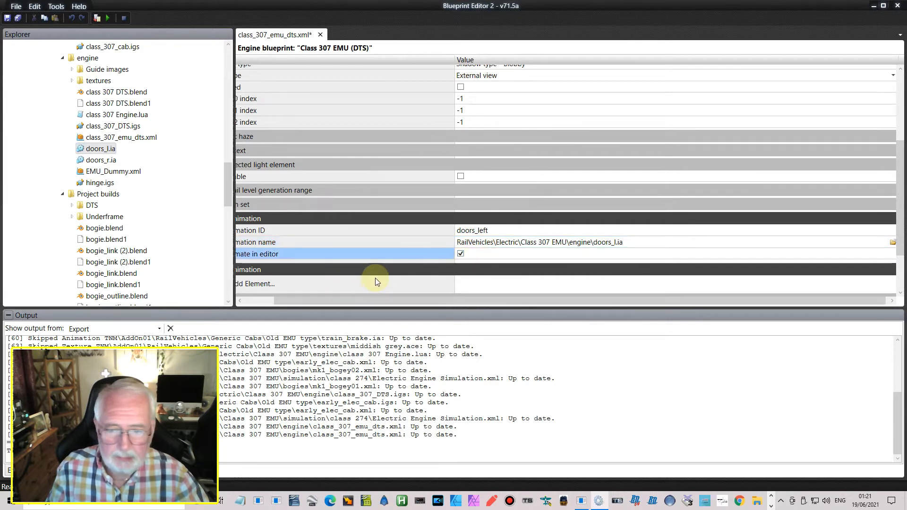
Expand the second Animation element in the Anim set and enter doors_right as its Animation ID.
left_click_drag(367, 302, 277, 300)
left_click(254, 271)
scroll(538, 234, "down", 1)
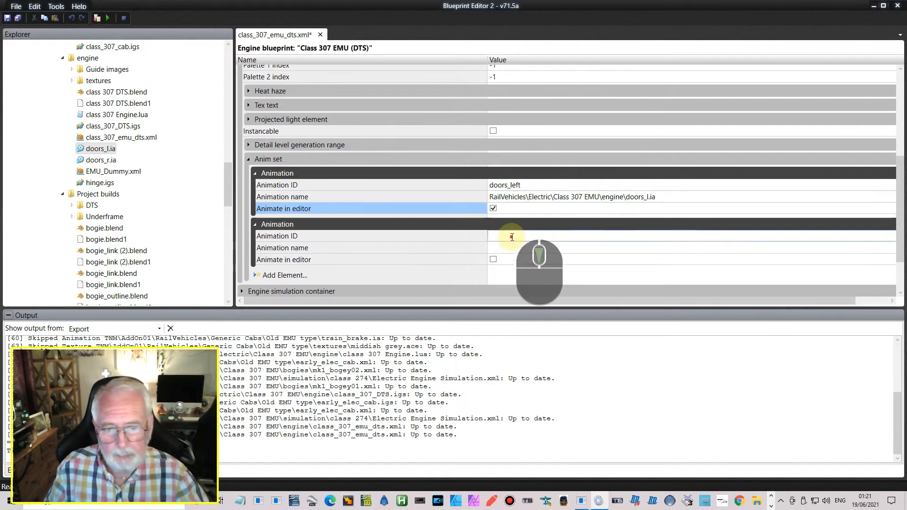
left_click(516, 236)
type("door")
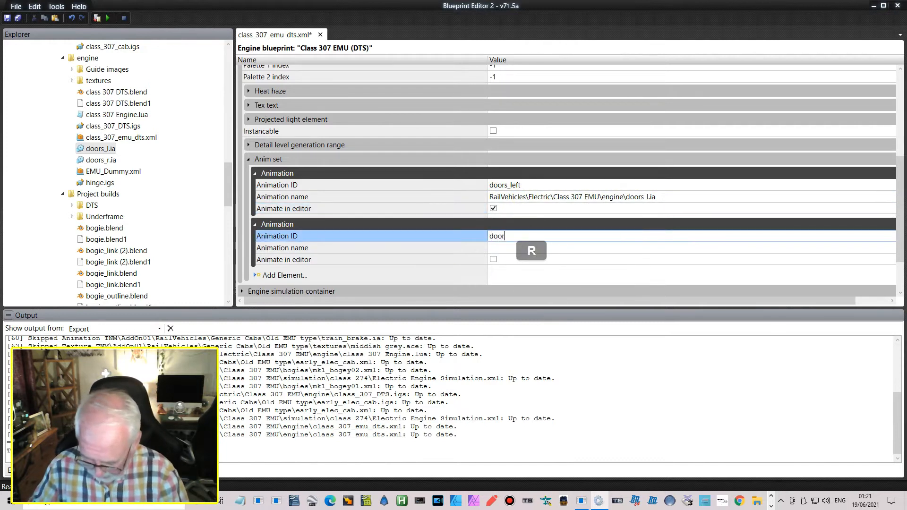
type("s_right")
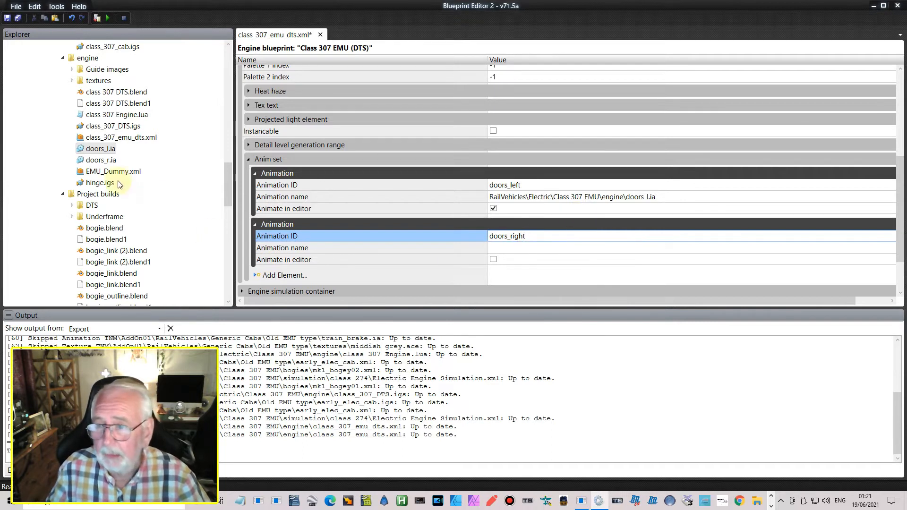
Set the doors_right animation's name to the copied doors_r.ia file path and enable Animate in editor.
right_click(94, 162)
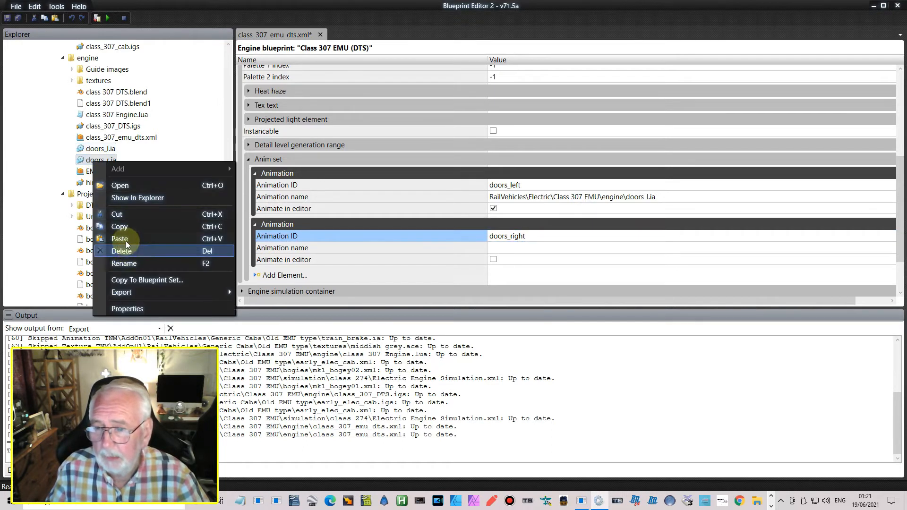
left_click(125, 231)
left_click(505, 248)
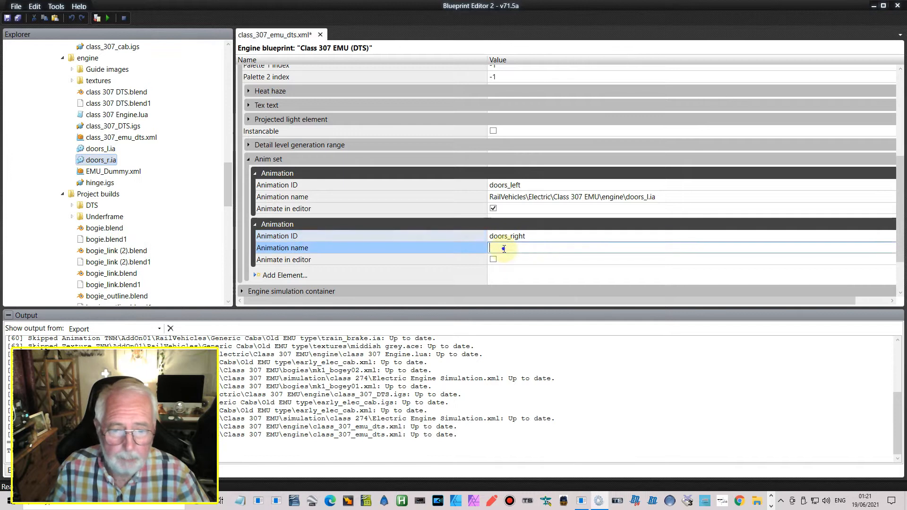
right_click(505, 249)
left_click(530, 309)
left_click(469, 260)
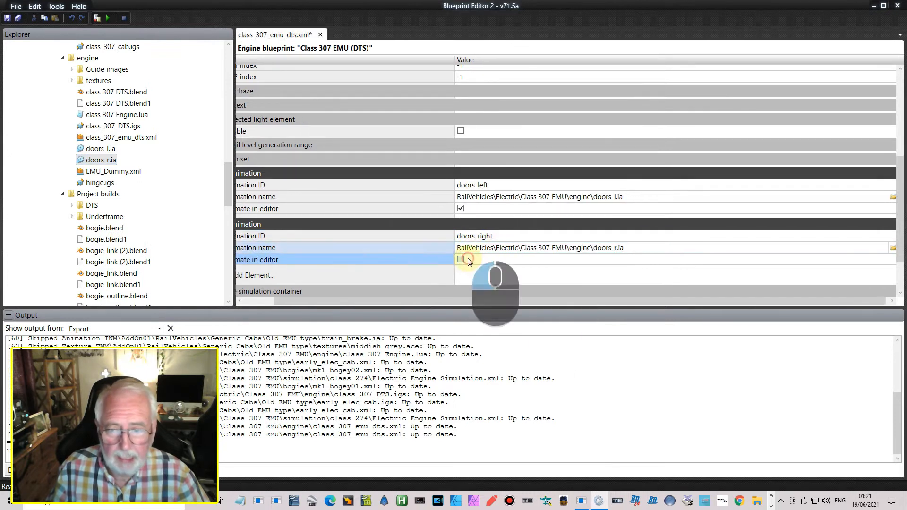
scroll(394, 254, "down", 1)
left_click_drag(352, 300, 228, 297)
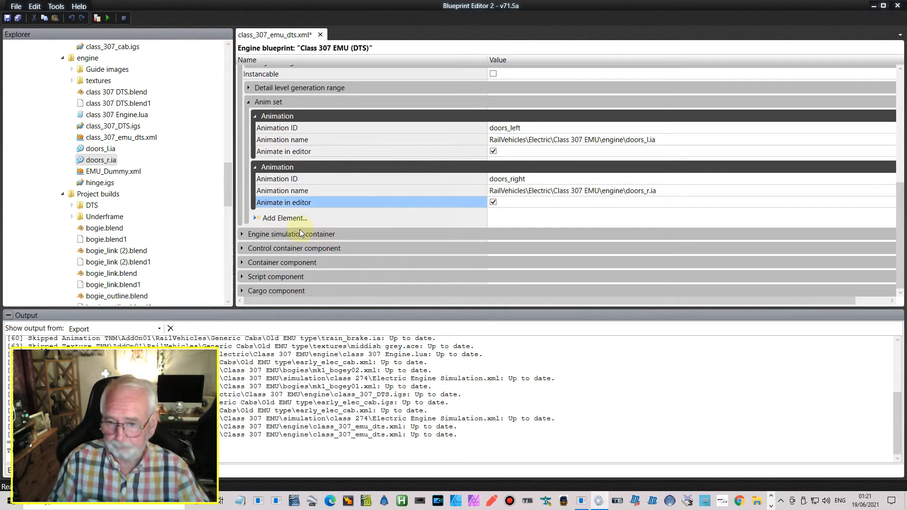
Expand the Engine simulation container and review its Engine sim file reference alongside the Class 307 EMU's class 274 simulation files.
left_click(243, 235)
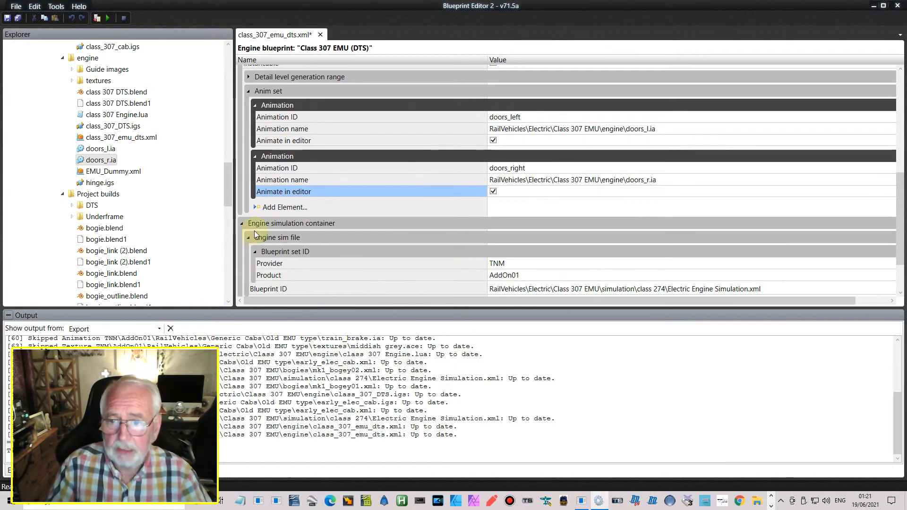
scroll(470, 249, "down", 2)
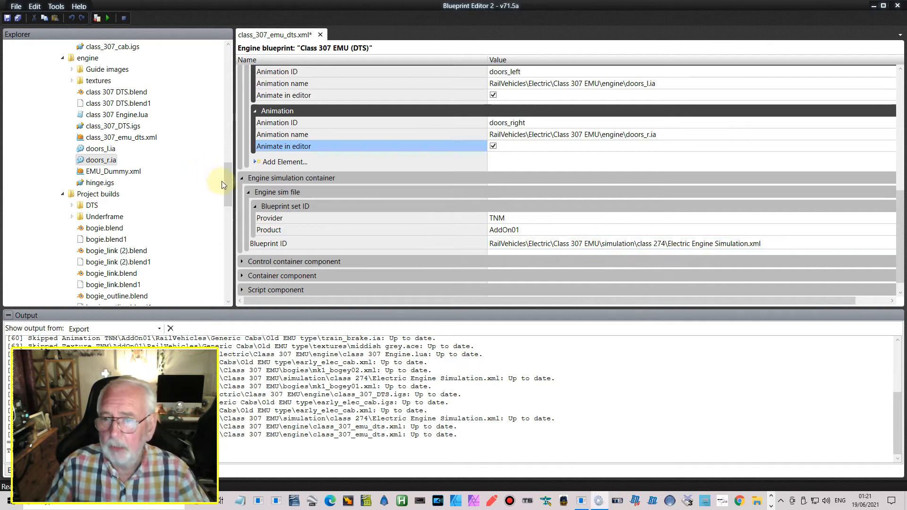
scroll(222, 180, "down", 7)
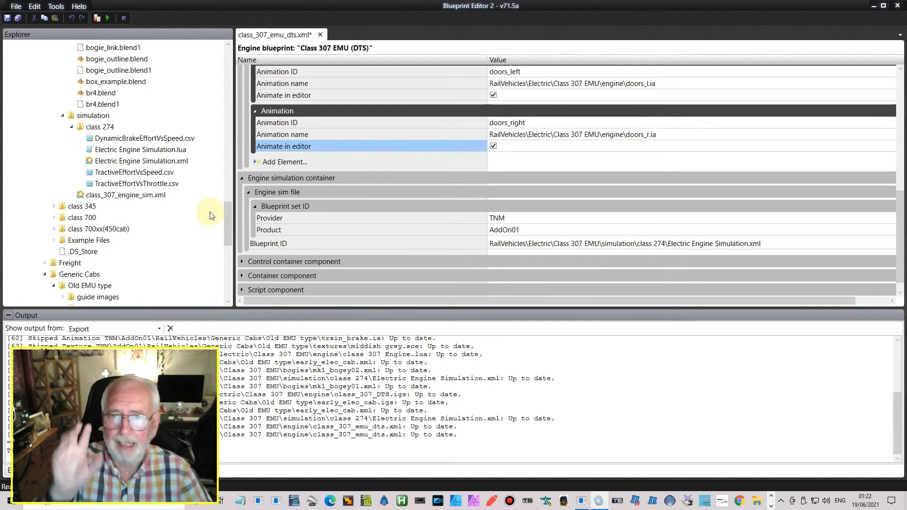
Locate the Simulation folder of the Developer Addon's enginesample and review the sample simulation files in it.
left_click_drag(227, 223, 222, 60)
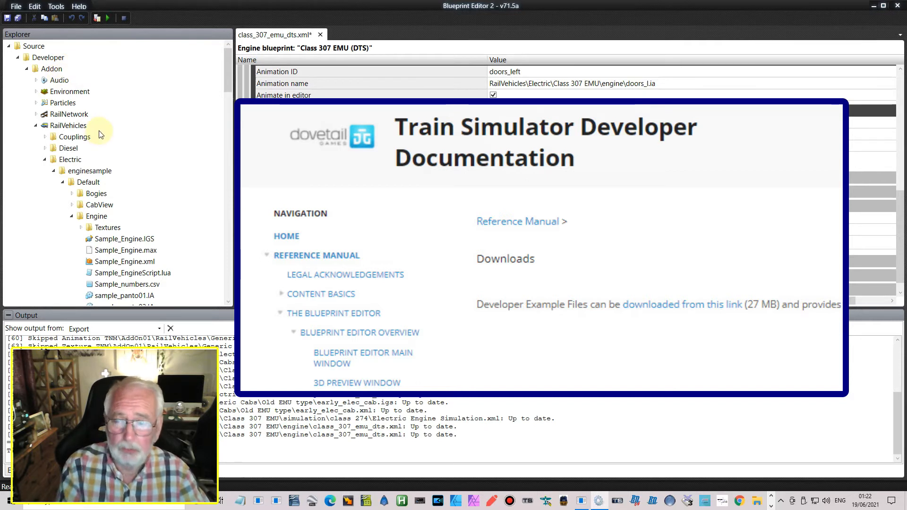
scroll(99, 138, "down", 2)
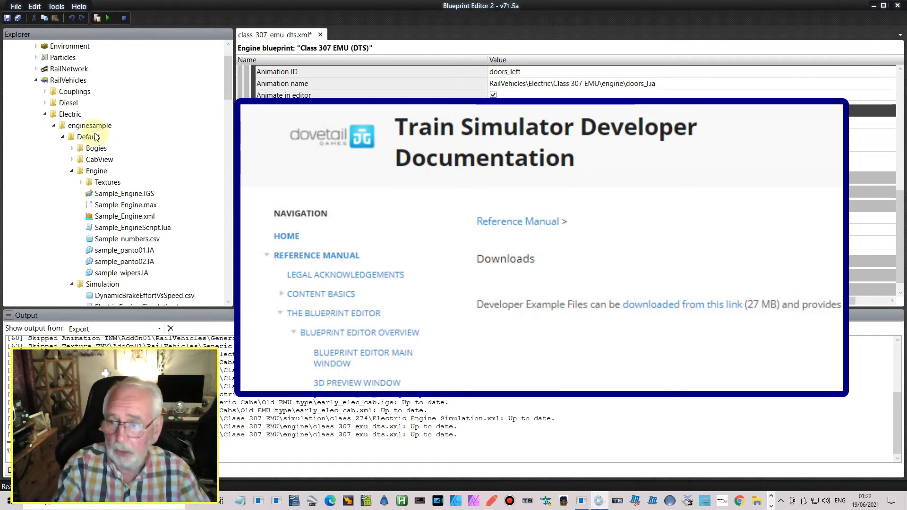
scroll(121, 156, "down", 2)
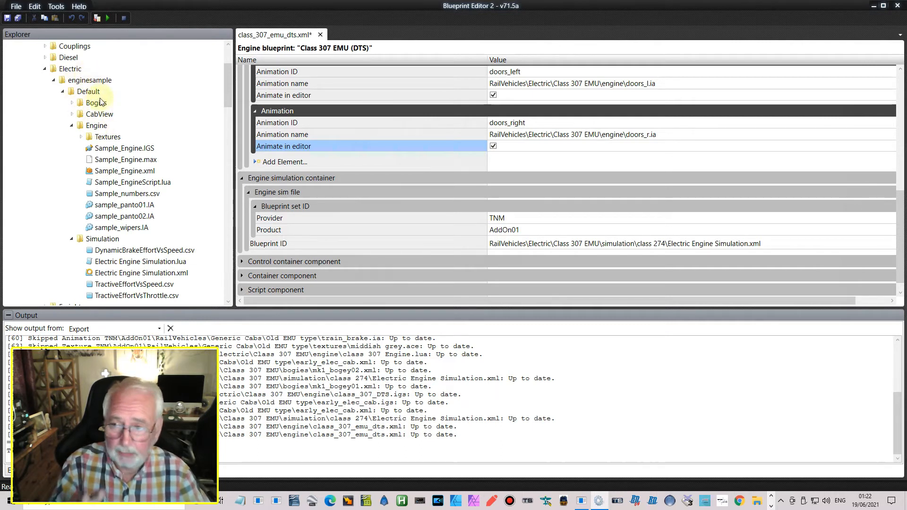
scroll(112, 202, "down", 1)
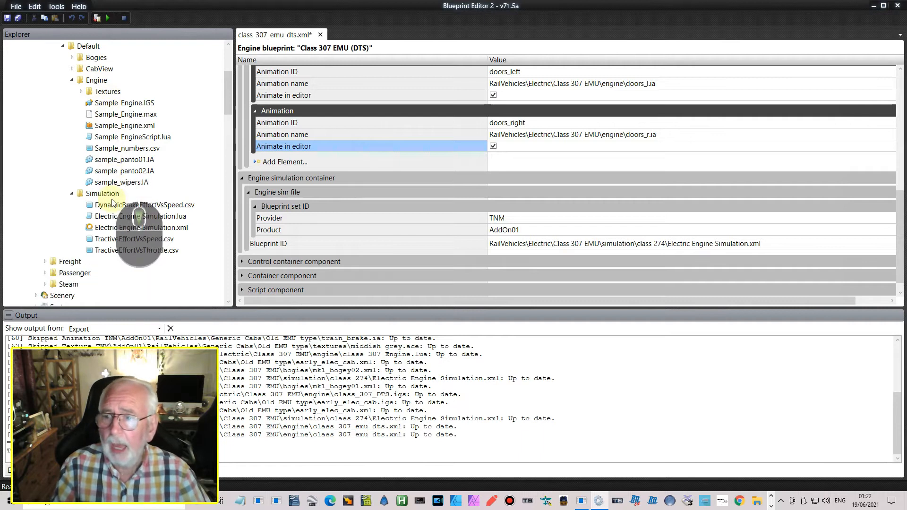
scroll(113, 203, "down", 1)
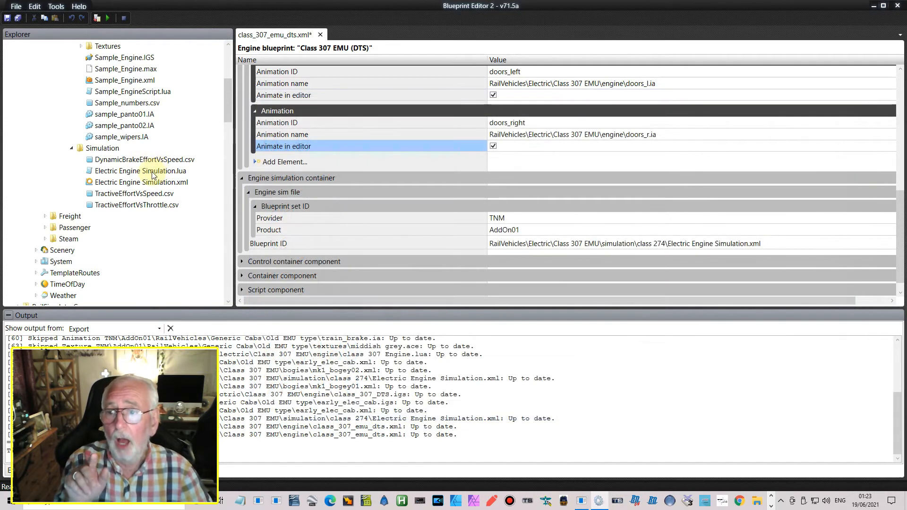
Show the enginesample's Electric Engine Simulation.lua in its folder in Windows File Explorer.
left_click(152, 171)
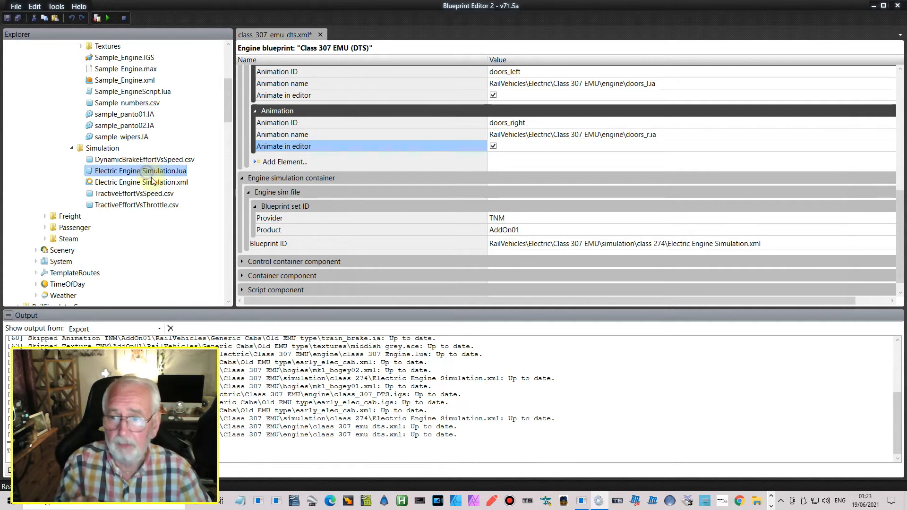
right_click(148, 174)
left_click(190, 209)
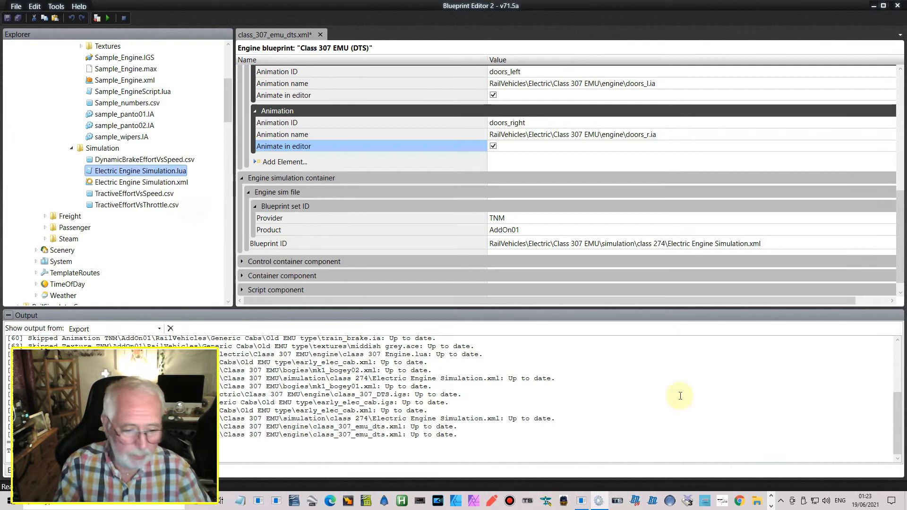
left_click(758, 502)
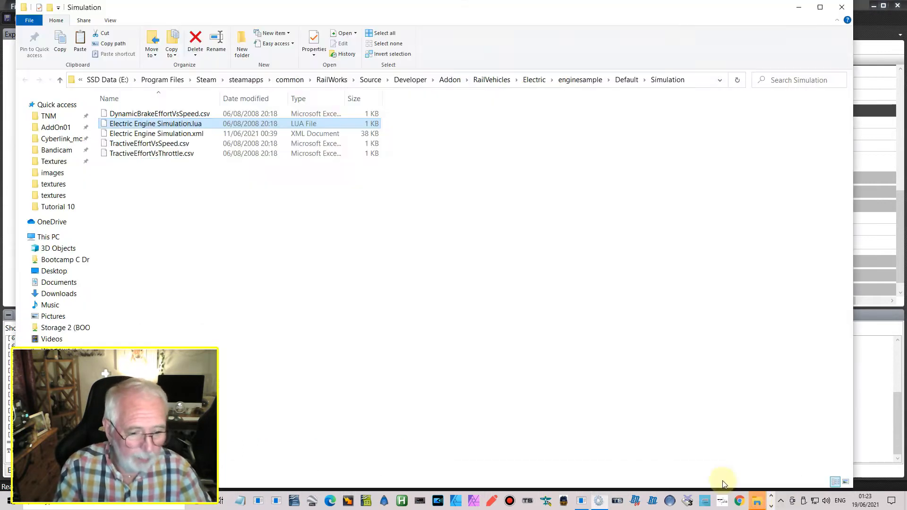
Open Electric Engine Simulation.lua in Notepad++, review its Setup and Update functions, close the script and return to Blueprint Editor 2.
right_click(171, 126)
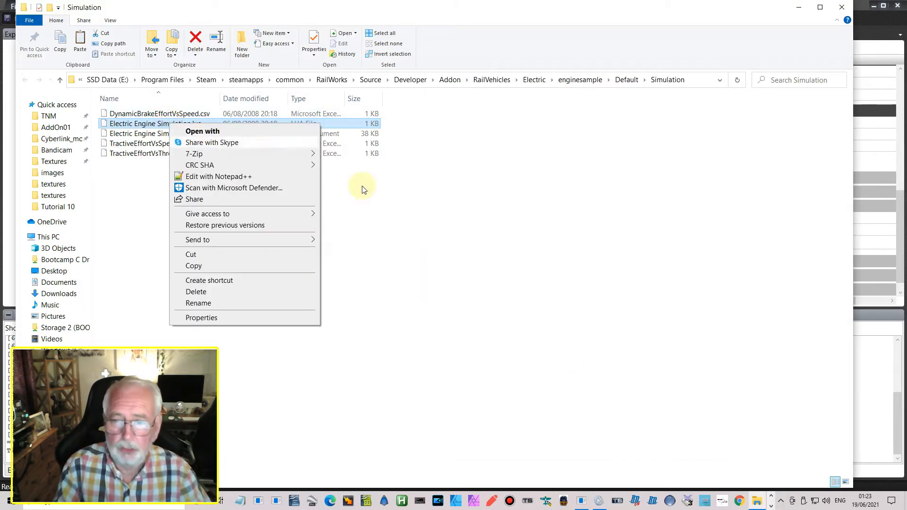
left_click(215, 178)
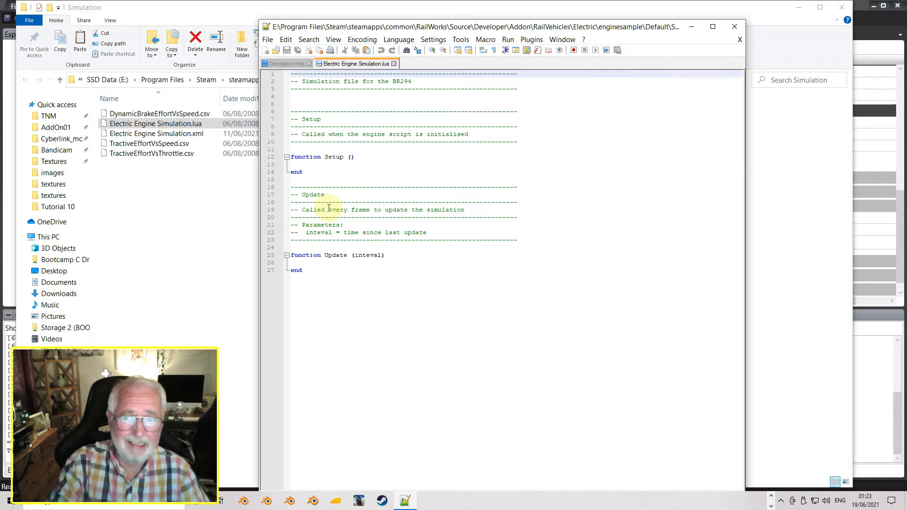
left_click(394, 64)
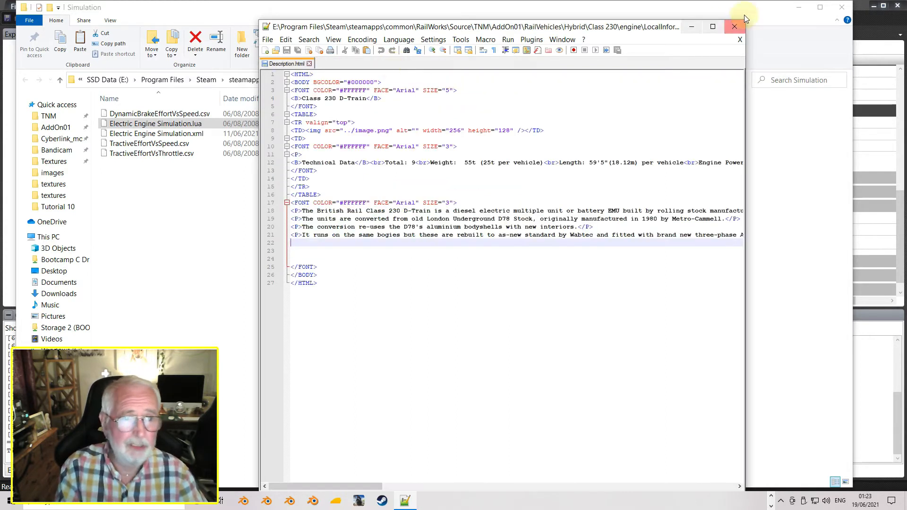
left_click(691, 27)
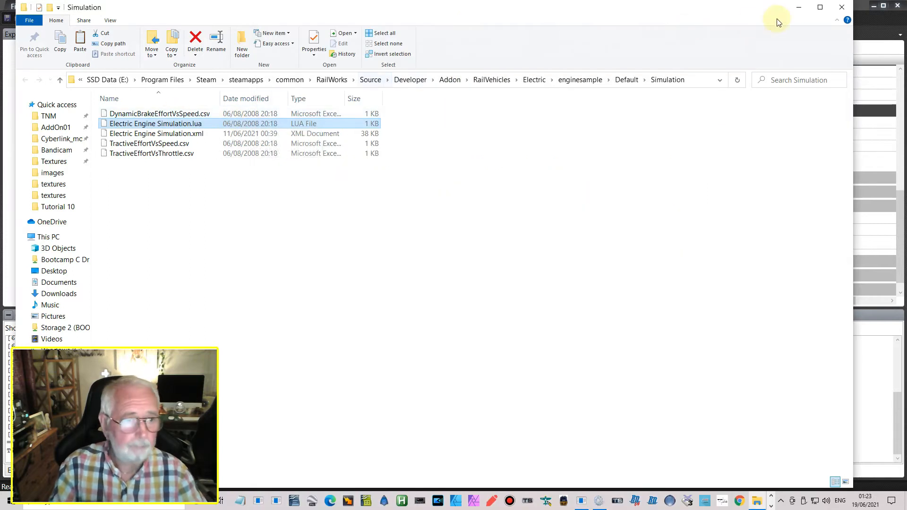
left_click(841, 8)
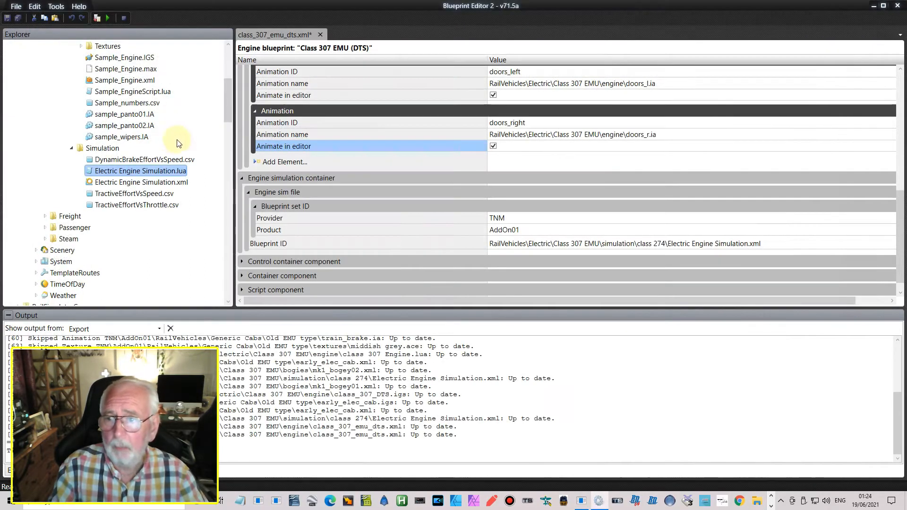
Open Electric Engine Simulation.xml from the class 274 simulation folder and expand its Engine sim component down to the Electric sub system blueprint.
left_click_drag(228, 113, 225, 235)
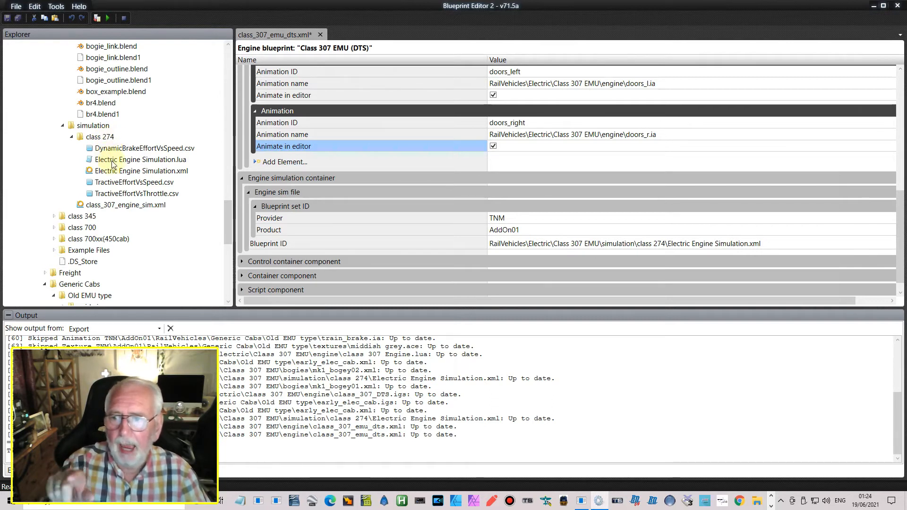
double_click(117, 173)
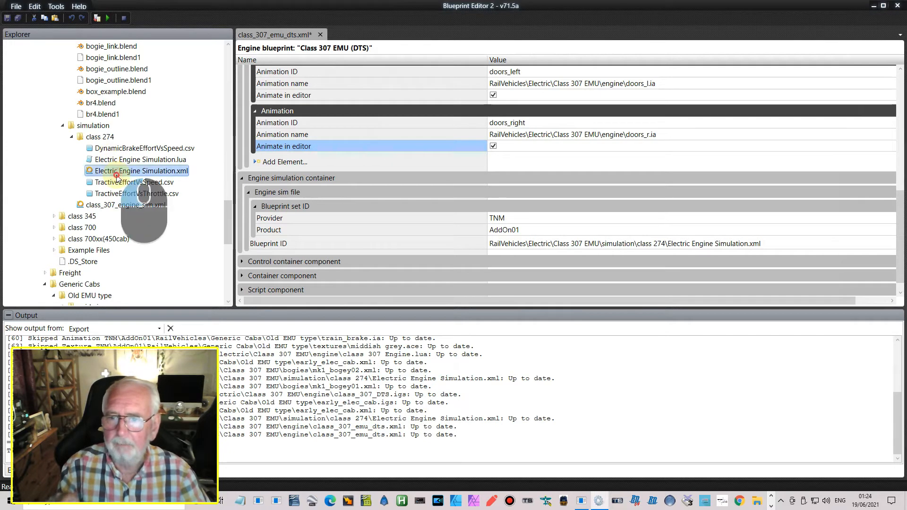
left_click_drag(286, 299, 233, 299)
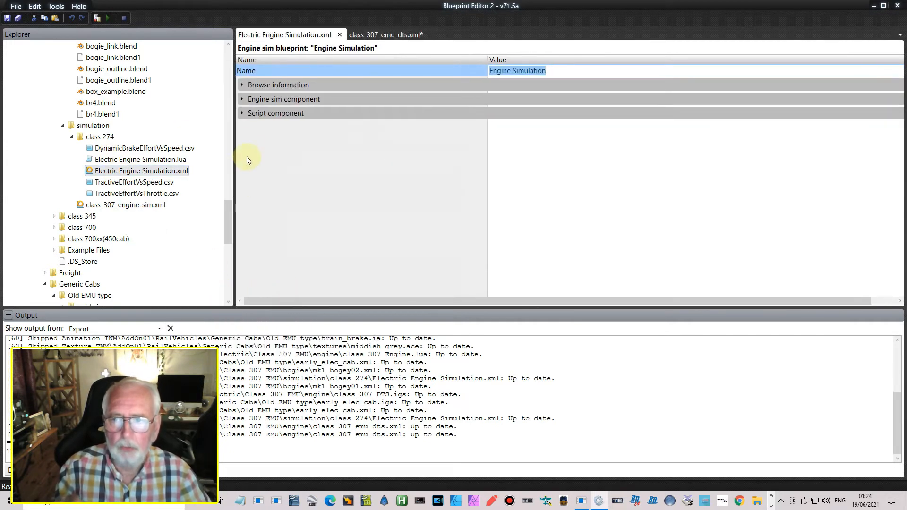
left_click(241, 99)
left_click(249, 114)
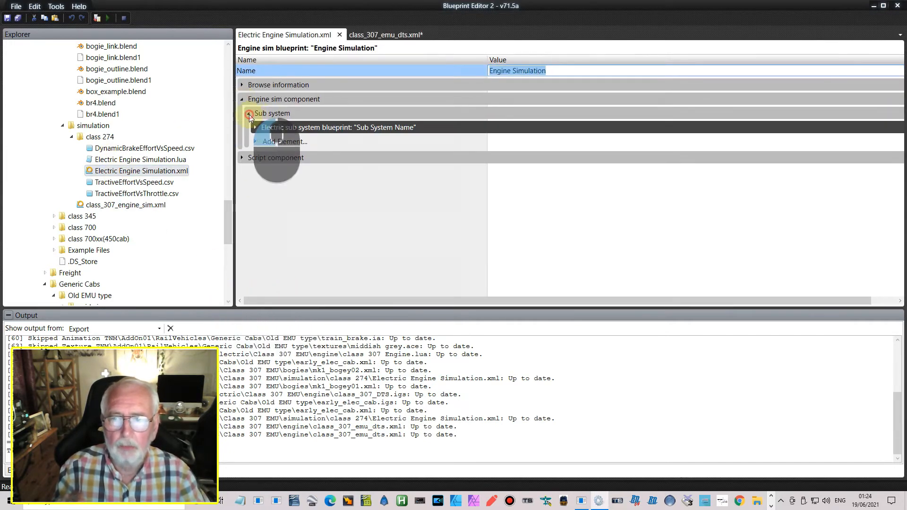
left_click(255, 127)
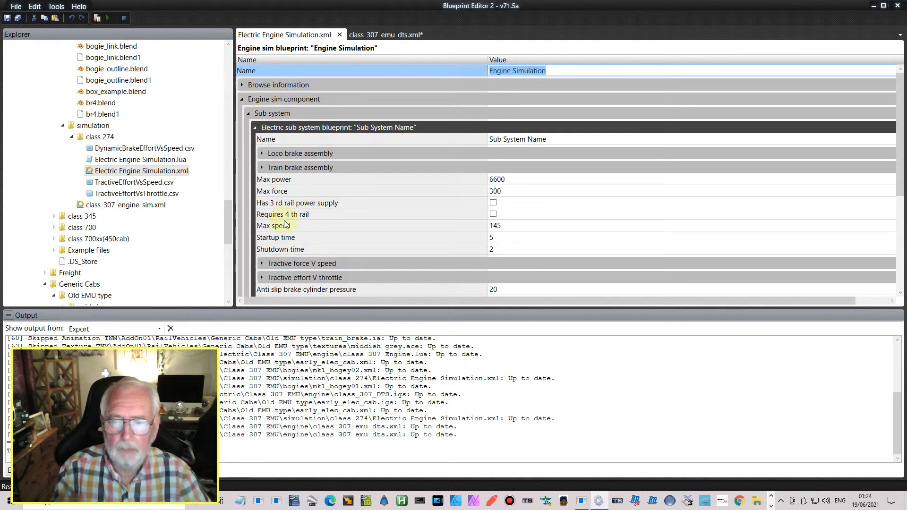
Expand Tractive force V speed and Tractive effort V throttle, and examine the Csv file path of each.
scroll(302, 208, "down", 3)
left_click(262, 173)
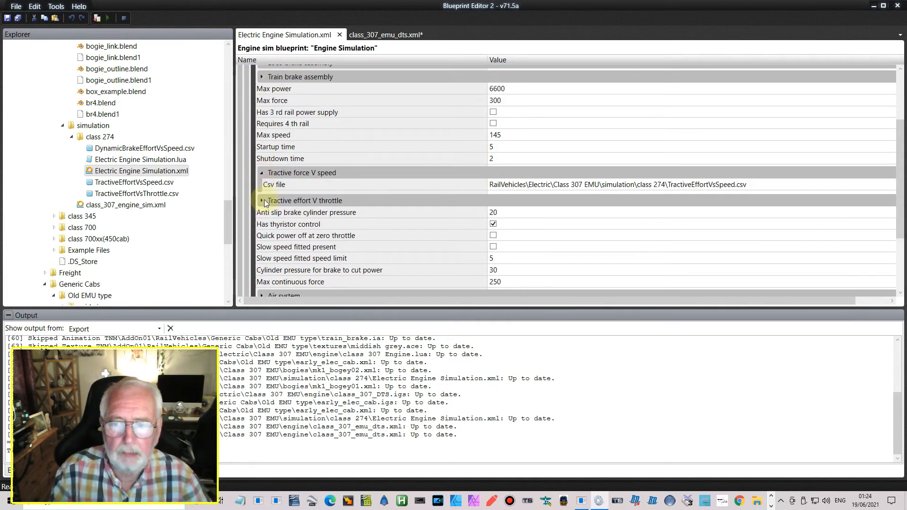
left_click(262, 201)
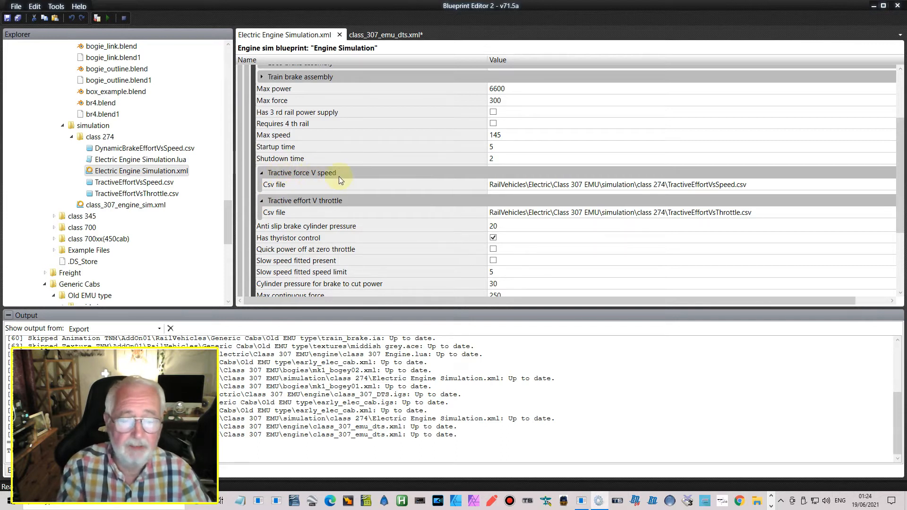
left_click(579, 184)
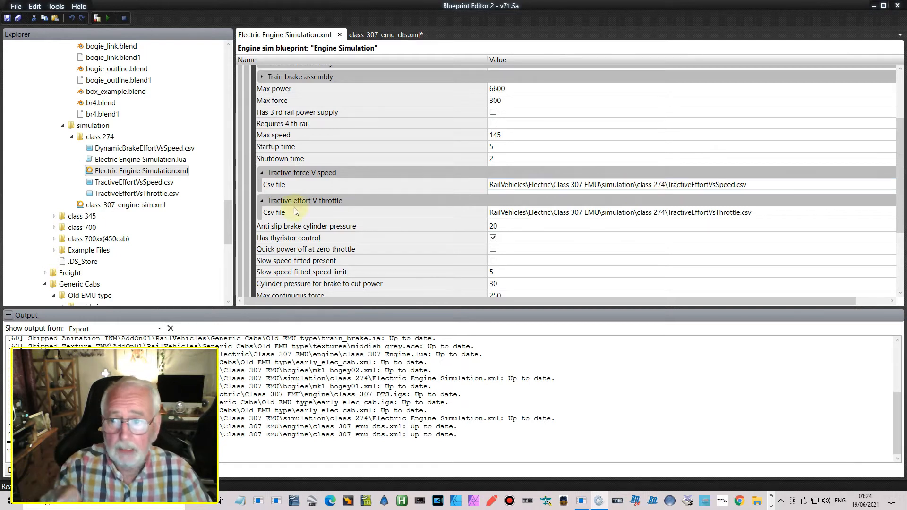
Copy TractiveEffortVsSpeed.csv from the class 274 simulation folder and paste its path as the Tractive force V speed Csv file.
left_click(124, 184)
right_click(123, 185)
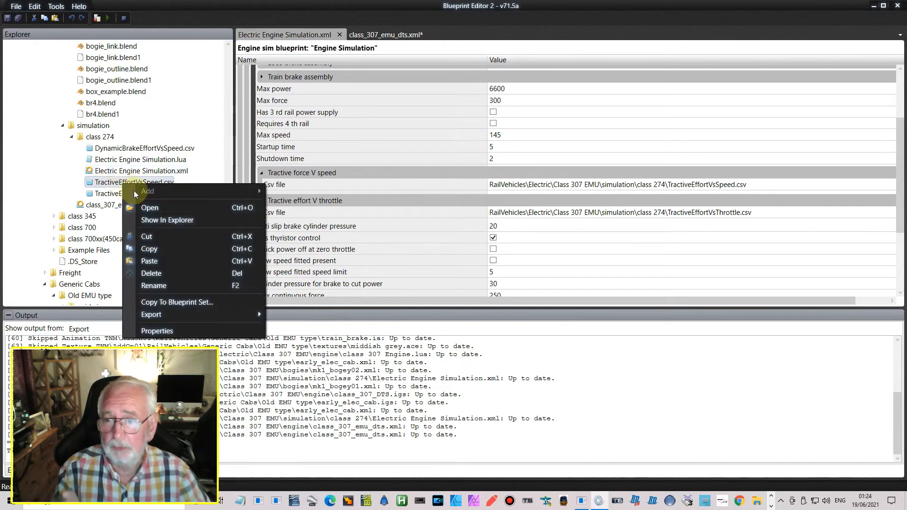
left_click(156, 250)
left_click(767, 185)
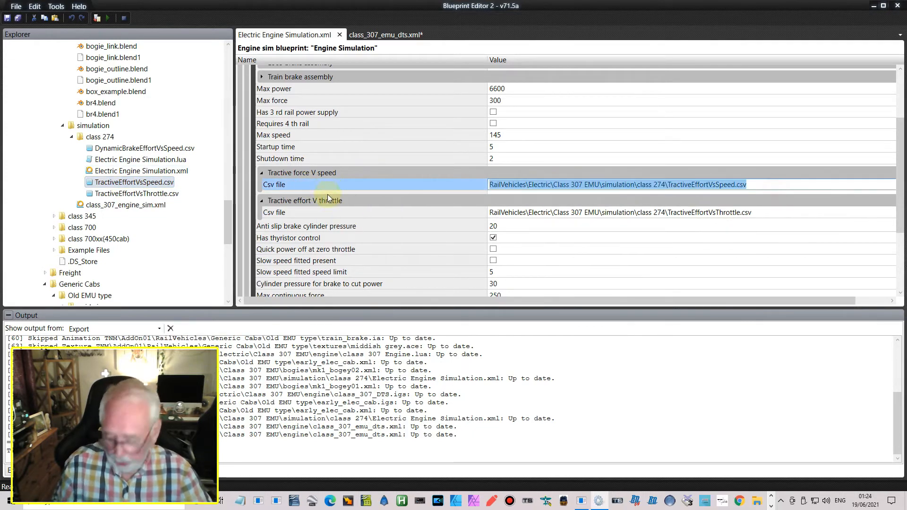
key("ctrl+v")
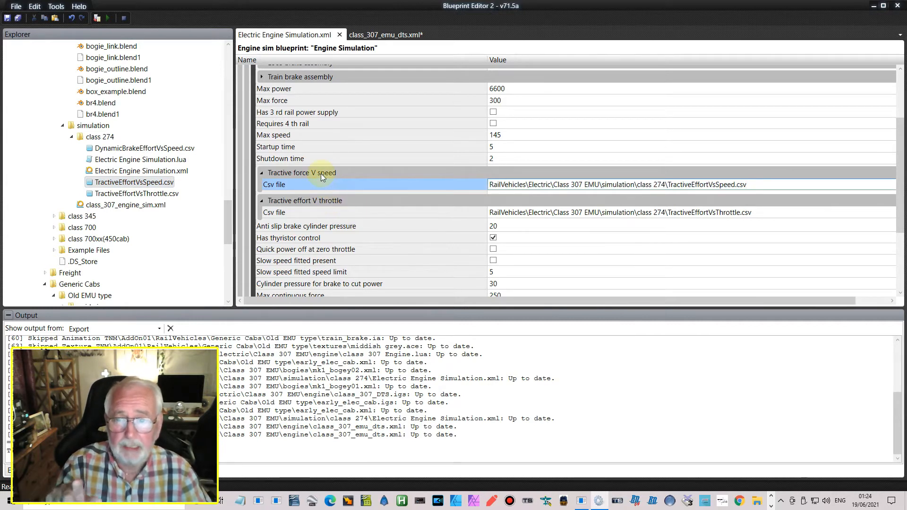
Expand Dynamic brakes system down to Brake effort vs speed, plus Script component, and examine the Csv file and script paths.
scroll(312, 216, "down", 3)
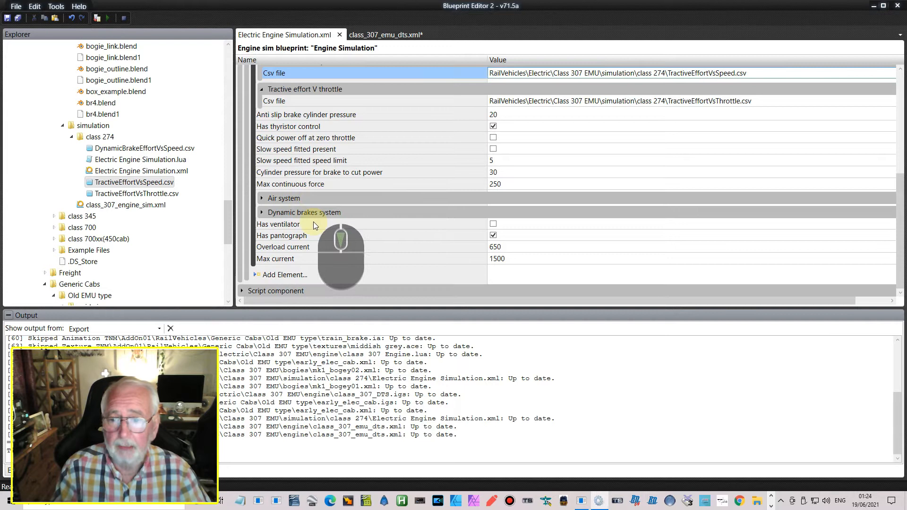
left_click(261, 212)
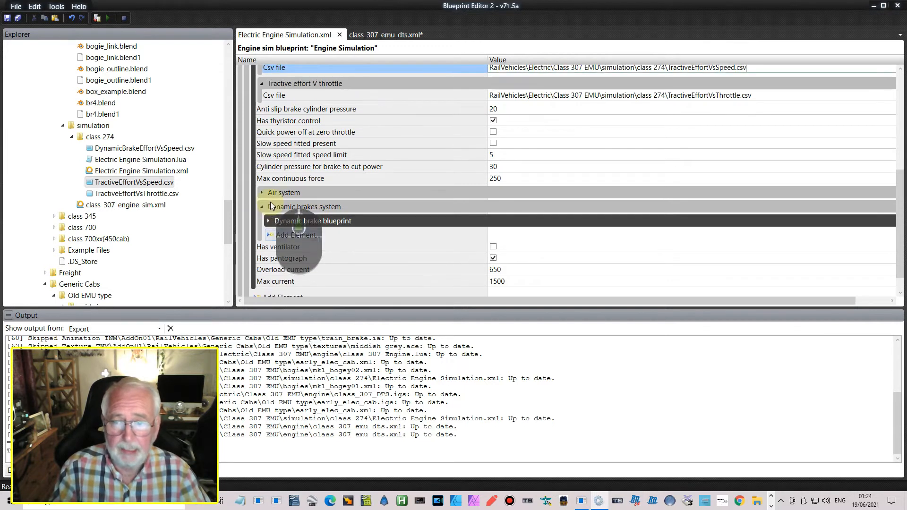
left_click(268, 221)
scroll(272, 220, "down", 2)
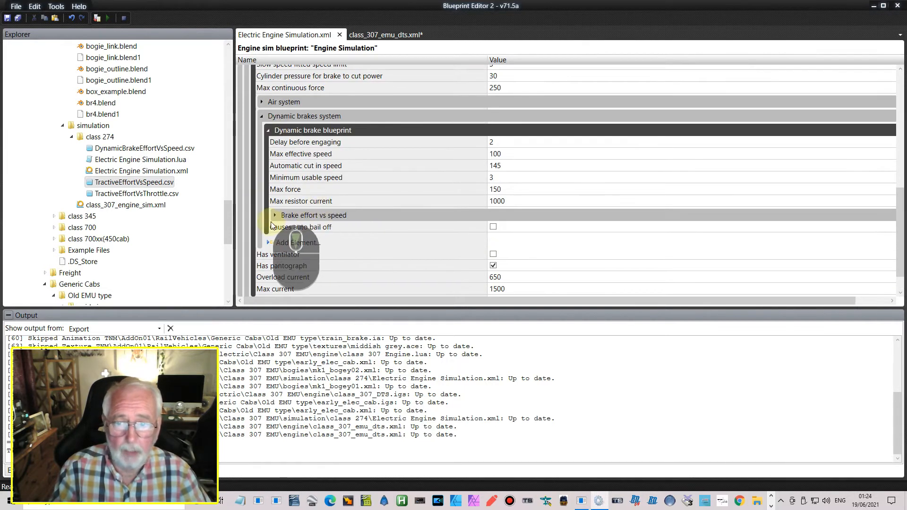
left_click(273, 216)
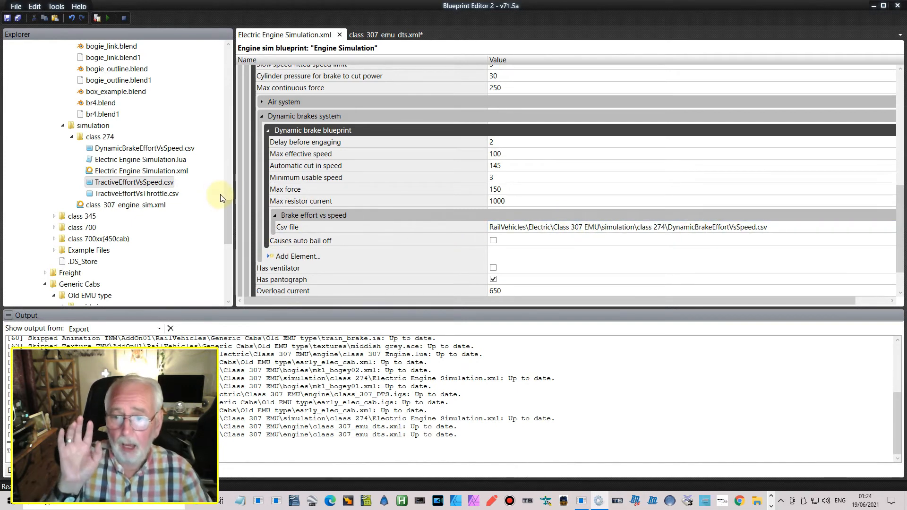
scroll(312, 224, "down", 3)
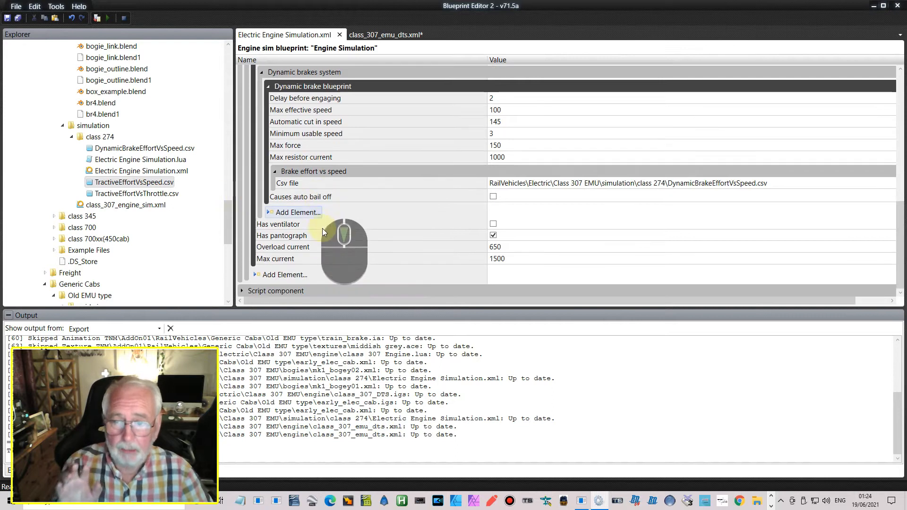
left_click(242, 292)
left_click(714, 289)
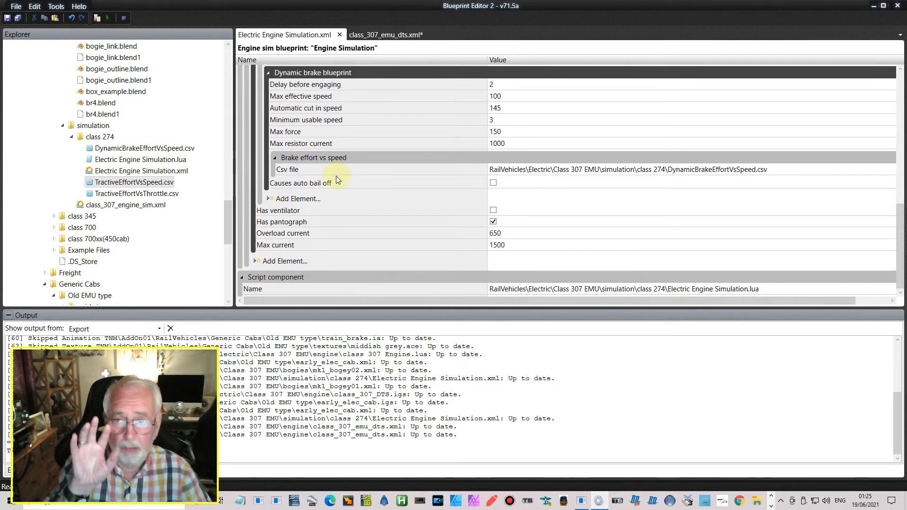
Save and close Electric Engine Simulation.xml, returning to the class_307_emu_dts.xml blueprint.
left_click(16, 6)
left_click(29, 47)
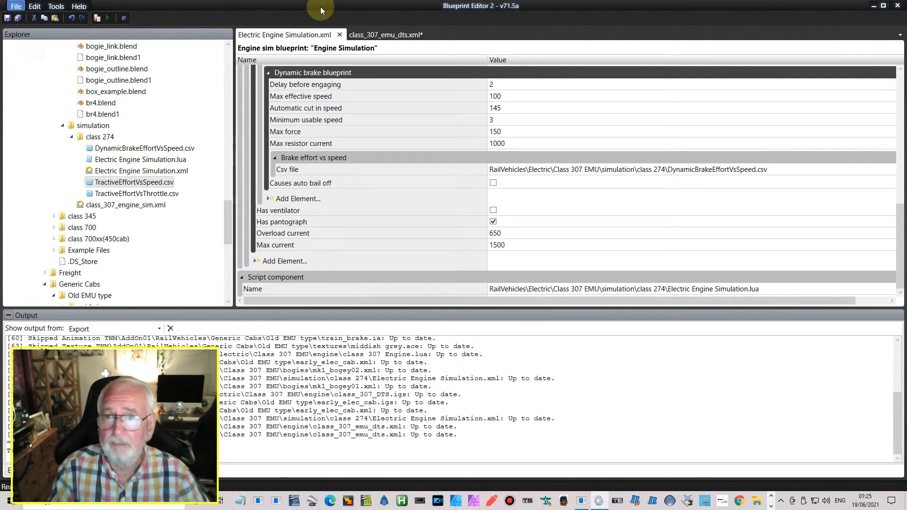
left_click(338, 35)
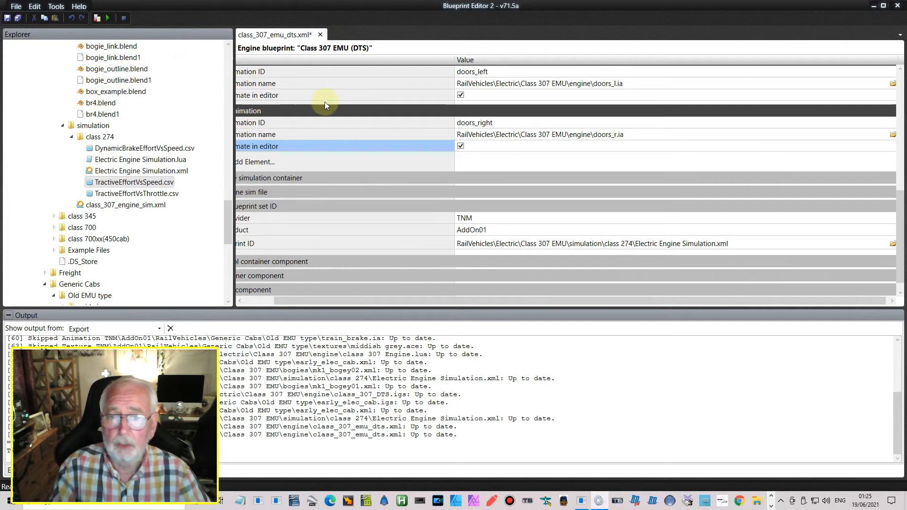
Set the Engine sim file's Blueprint ID to the class 274 folder's Electric Engine Simulation.xml, and collapse Engine simulation container.
left_click(552, 245)
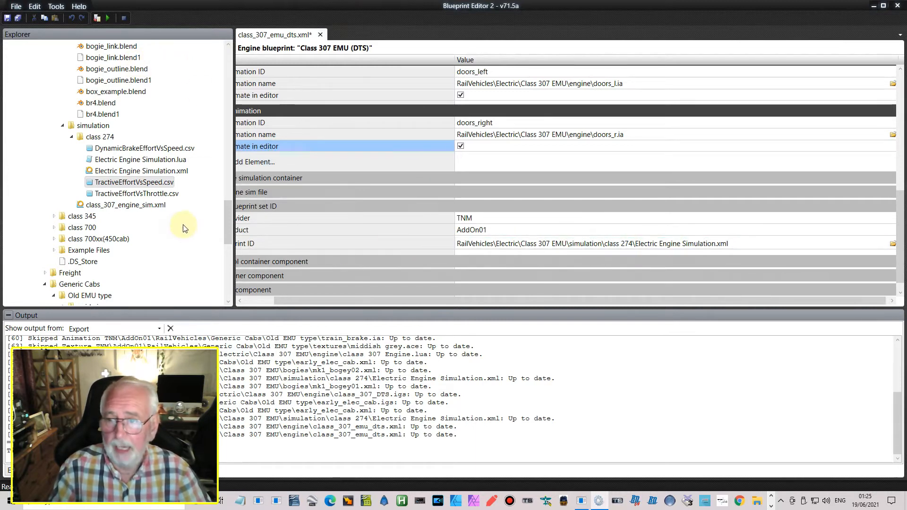
left_click(124, 171)
right_click(124, 171)
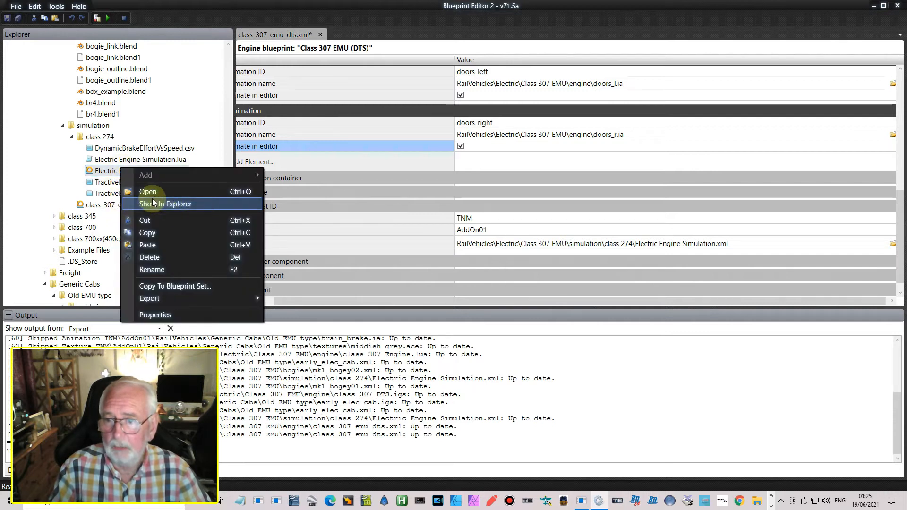
left_click(157, 232)
triple_click(610, 244)
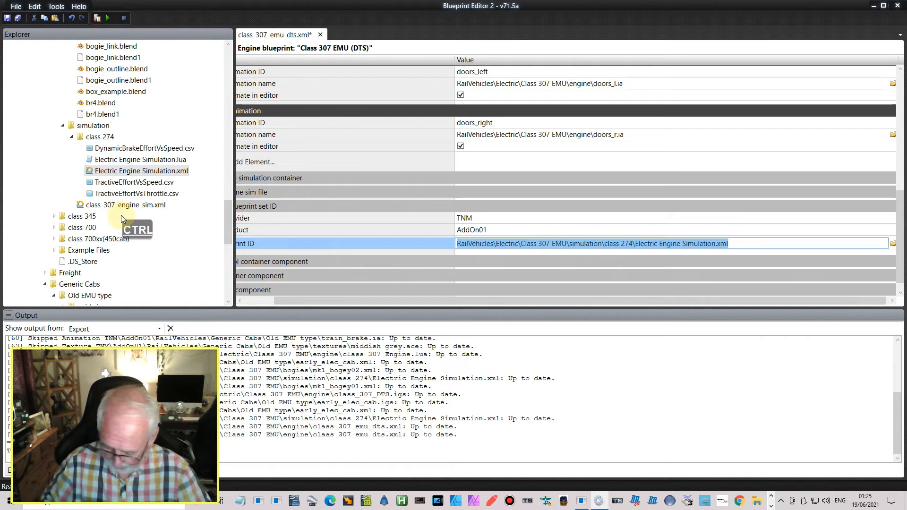
key("ctrl+v")
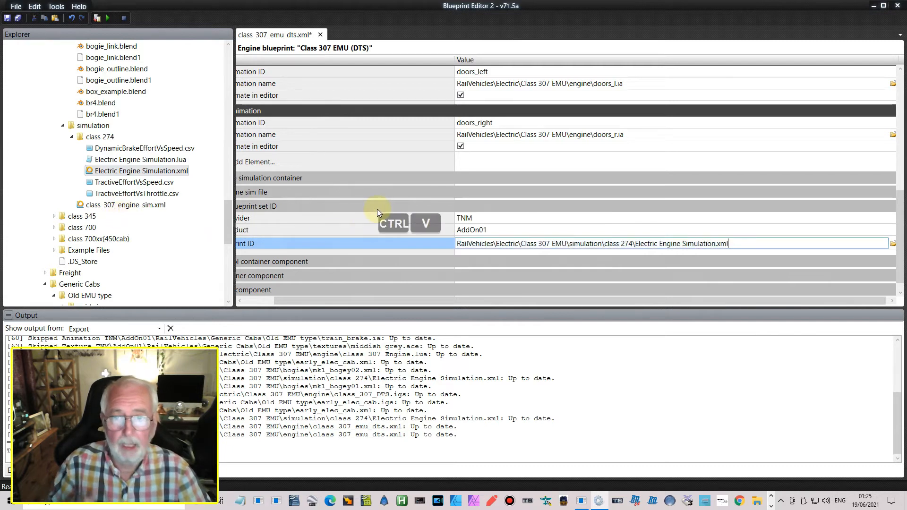
left_click_drag(380, 301, 299, 300)
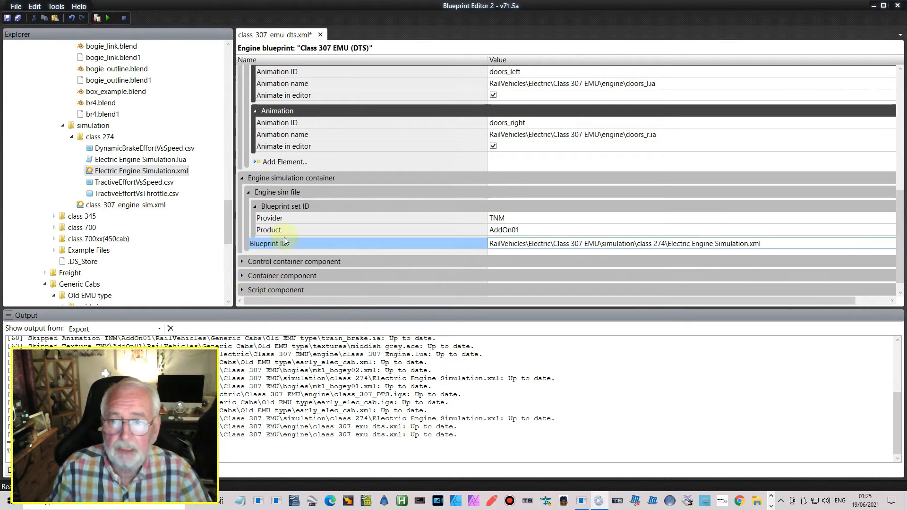
left_click(242, 178)
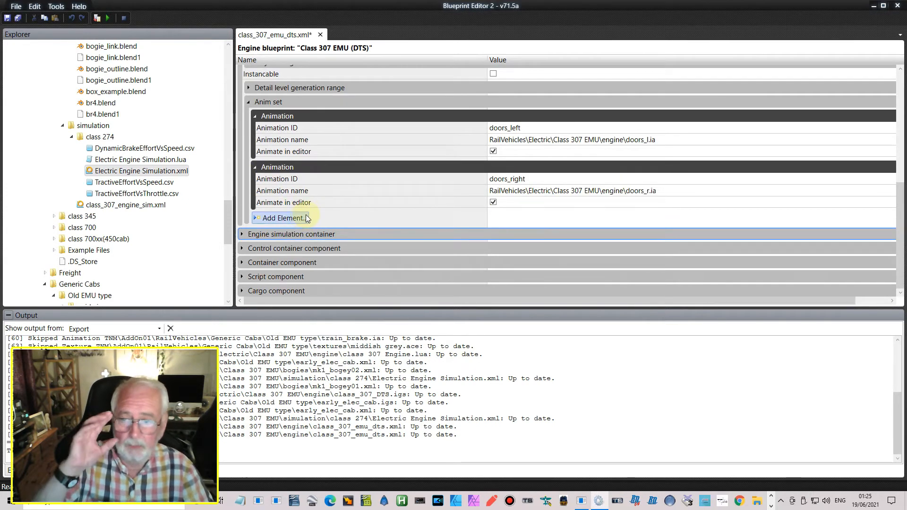
Expand Control container component and set its Interior geometry ID to RailVehicles\Generic Cabs\Old EMU type\early_elec_cab.igs.
left_click(242, 248)
scroll(297, 201, "down", 5)
scroll(297, 202, "down", 3)
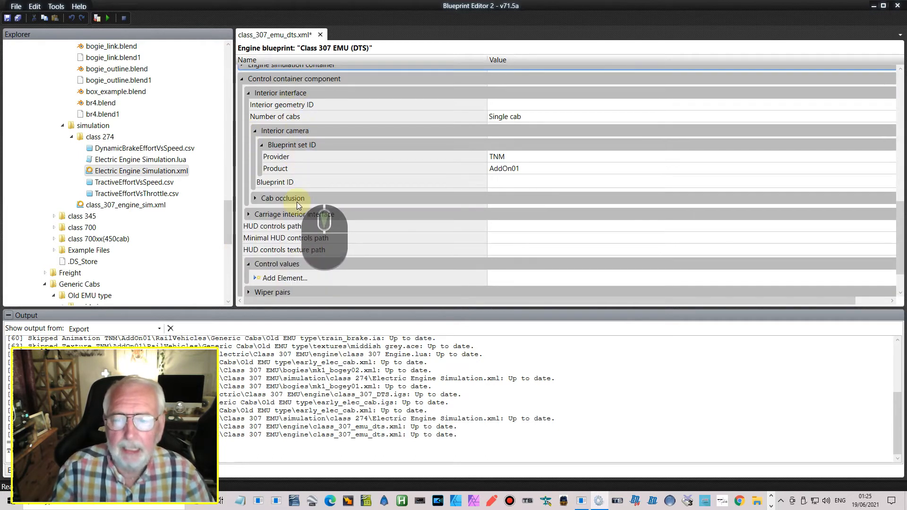
scroll(297, 202, "up", 3)
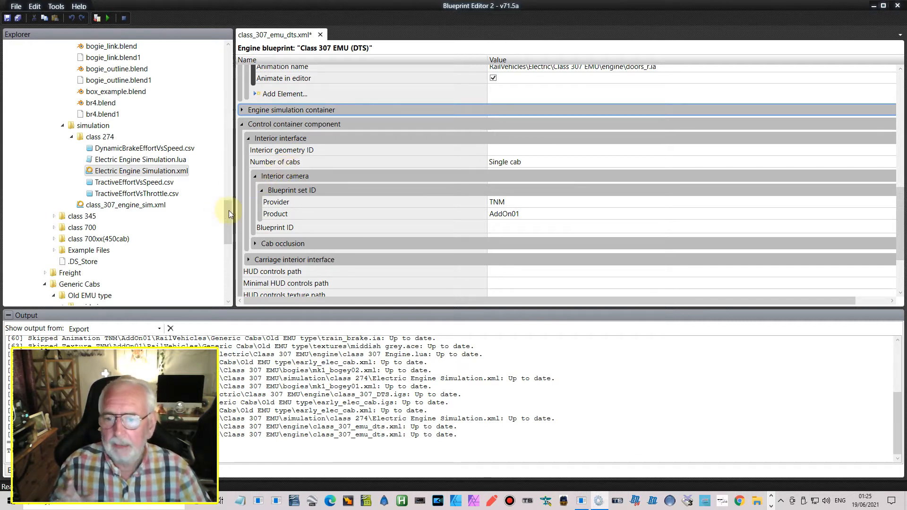
left_click_drag(227, 212, 228, 147)
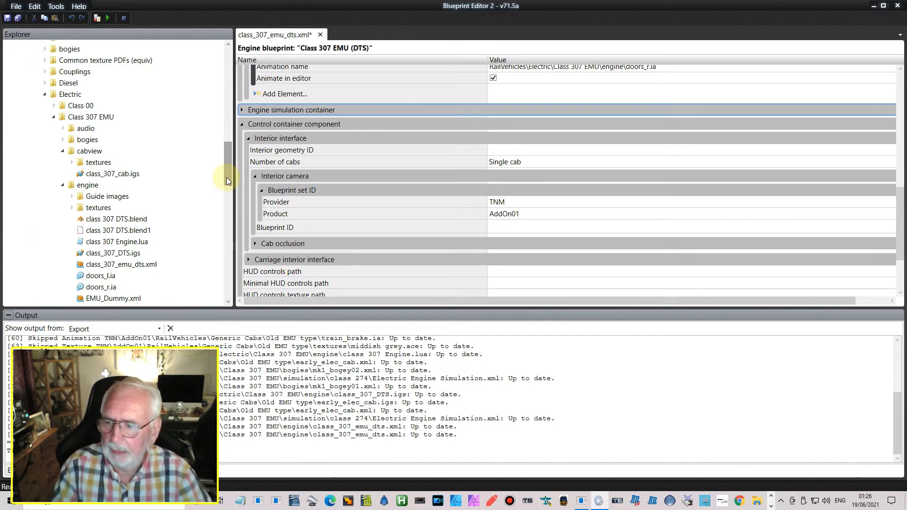
left_click_drag(225, 168, 224, 256)
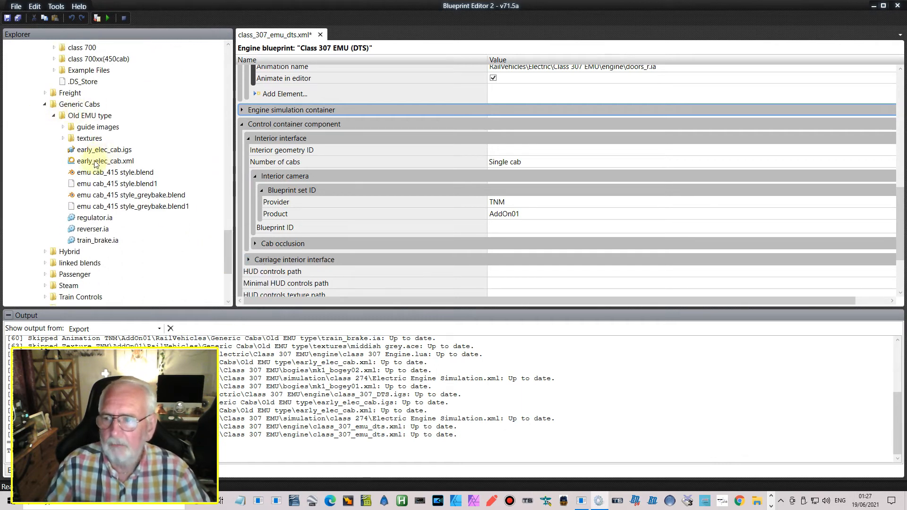
right_click(102, 150)
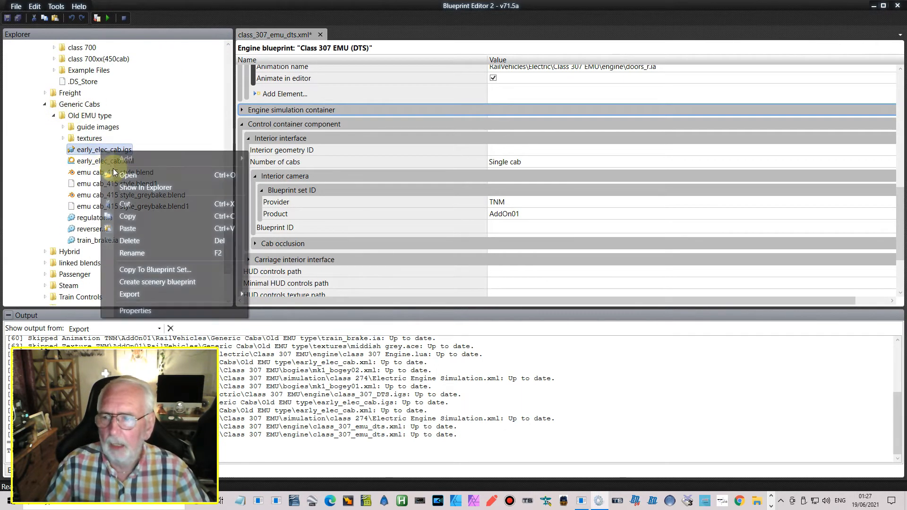
left_click(128, 217)
right_click(518, 150)
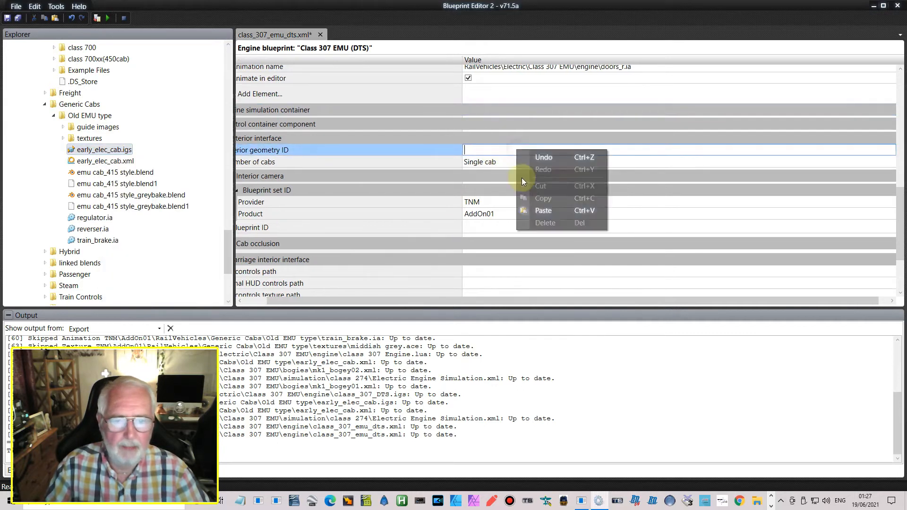
left_click(548, 209)
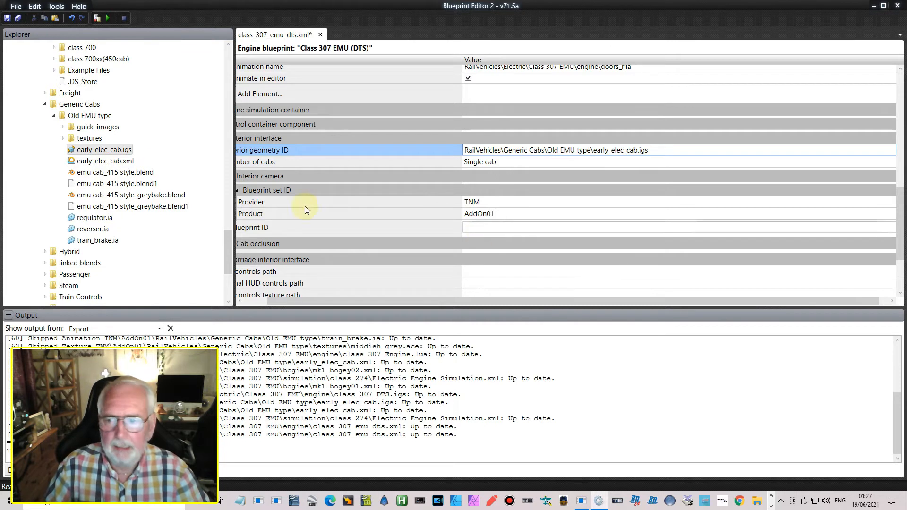
Set the Interior camera's Blueprint ID to RailVehicles\Generic Cabs\Old EMU type\early_elec_cab.xml.
right_click(127, 162)
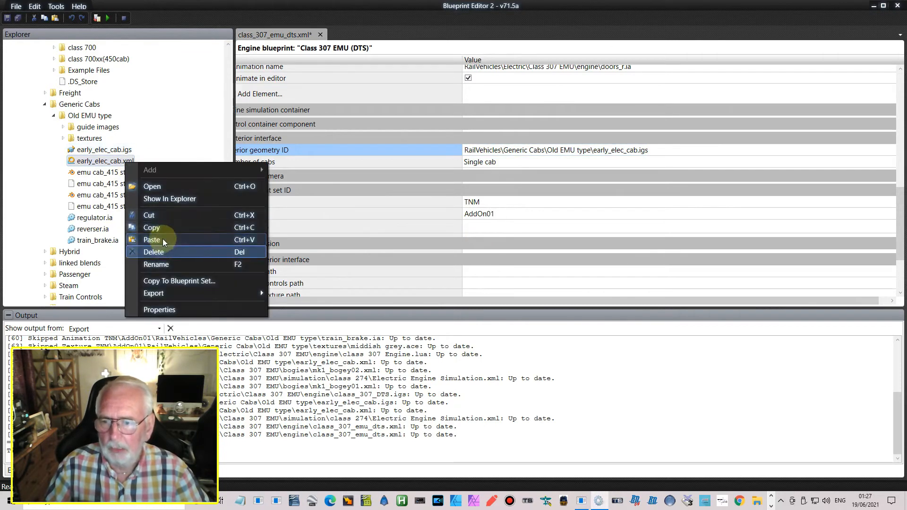
left_click(151, 228)
left_click(474, 227)
right_click(475, 227)
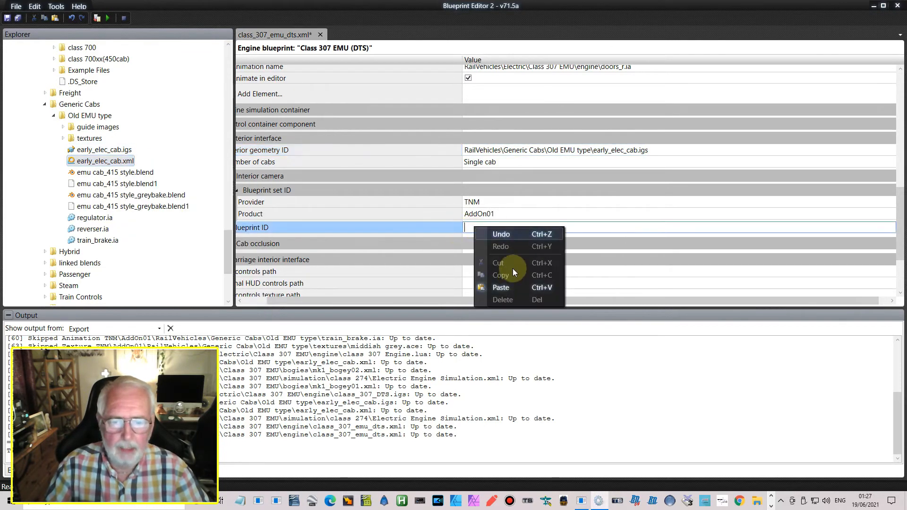
left_click(501, 285)
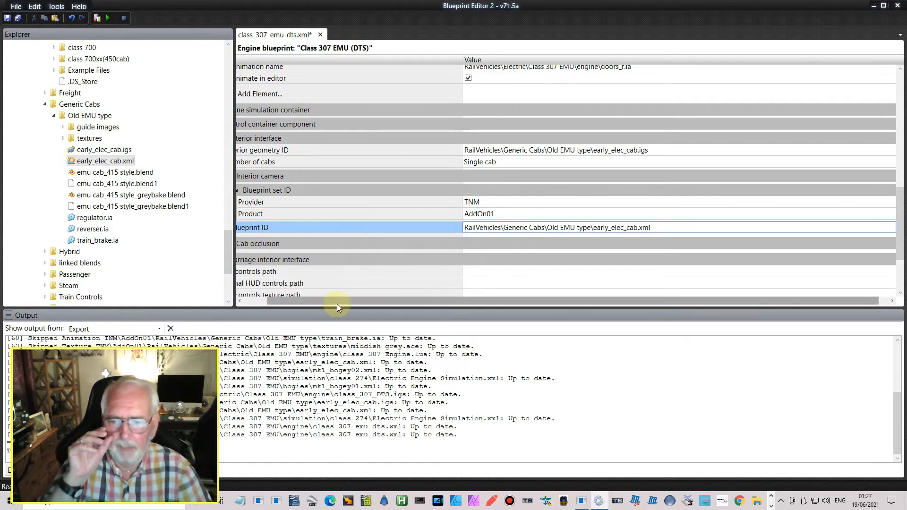
left_click_drag(337, 304, 259, 305)
Add a trial control value named Regulator under Control values and delete it again.
scroll(282, 204, "down", 2)
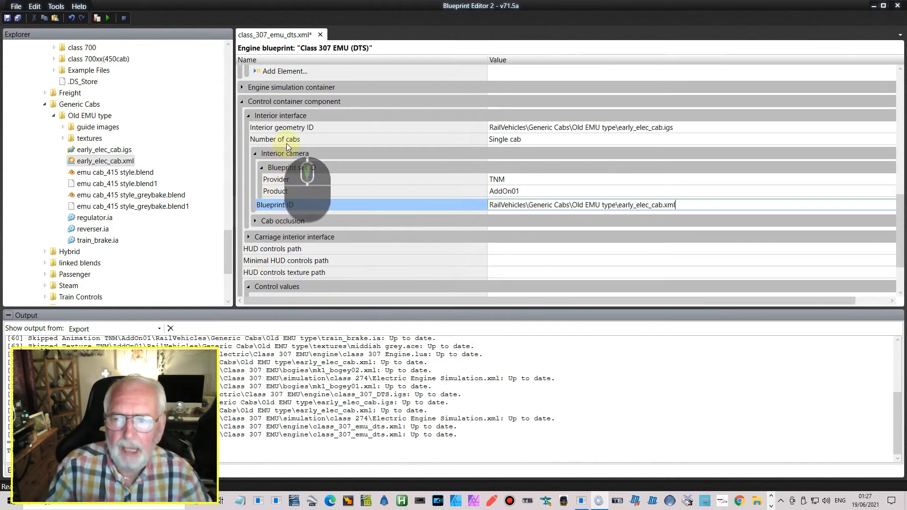
scroll(285, 147, "down", 1)
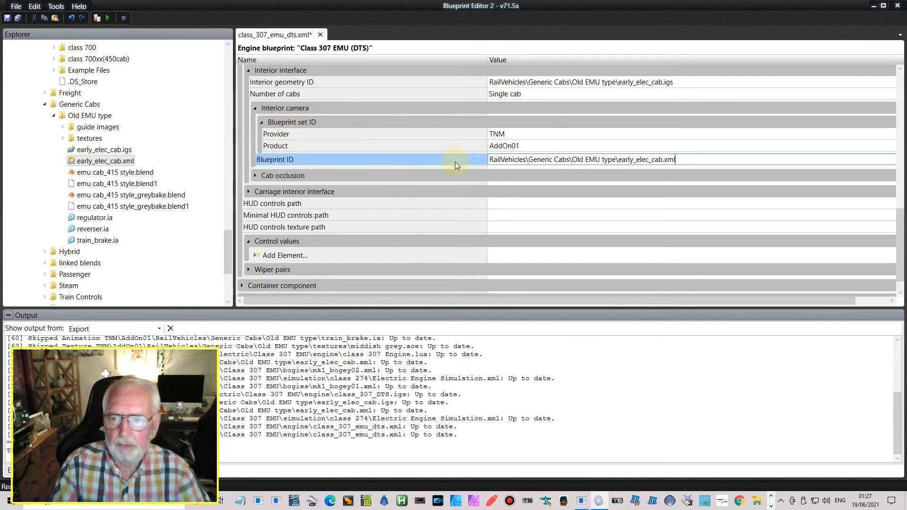
scroll(455, 161, "down", 1)
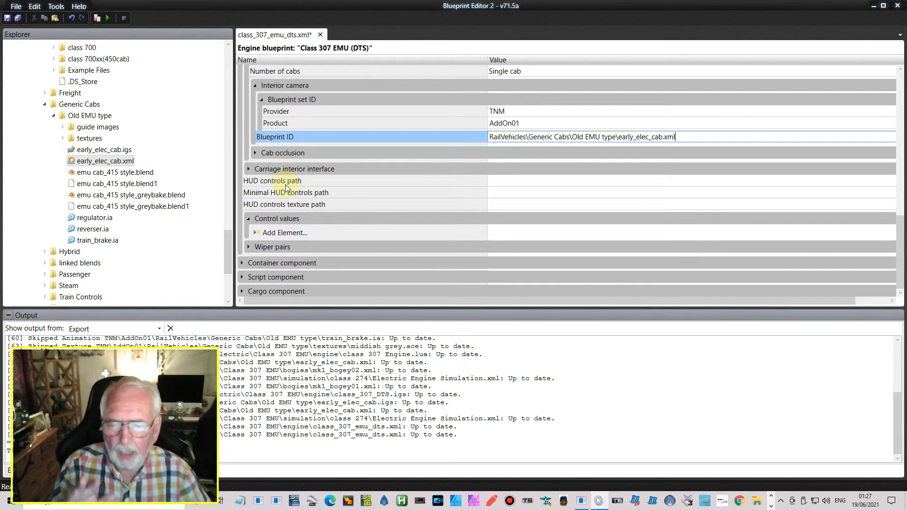
left_click(281, 233)
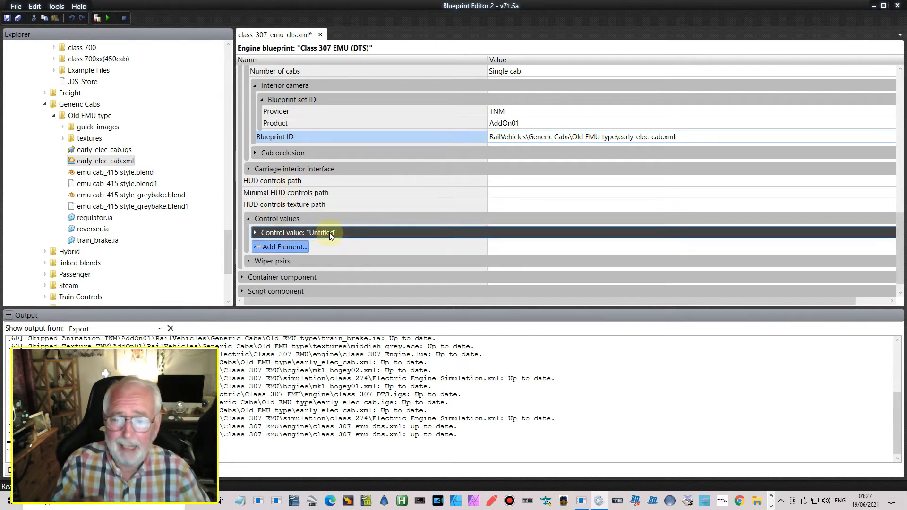
left_click(256, 233)
left_click(465, 243)
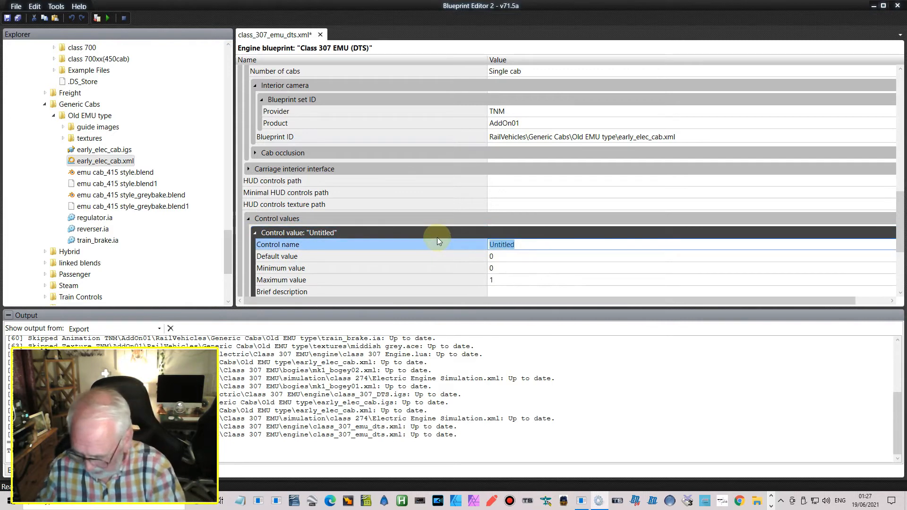
type("Regulator")
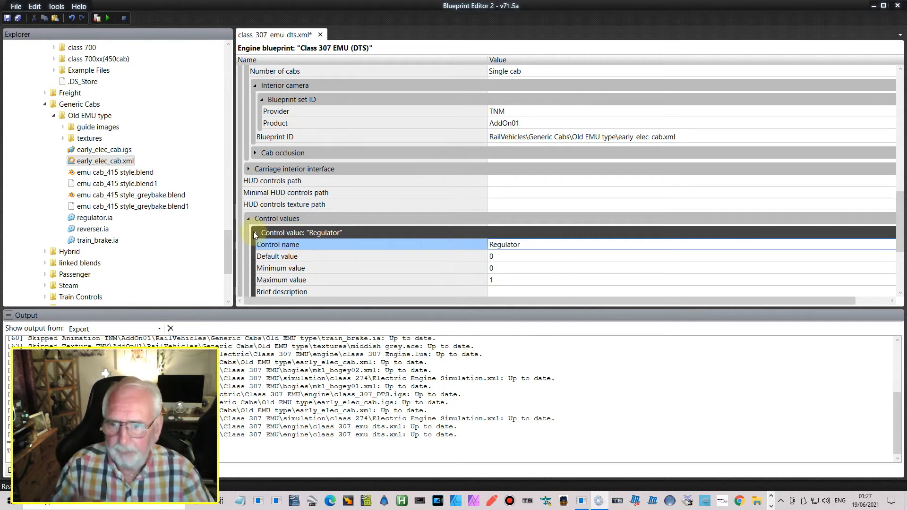
right_click(277, 234)
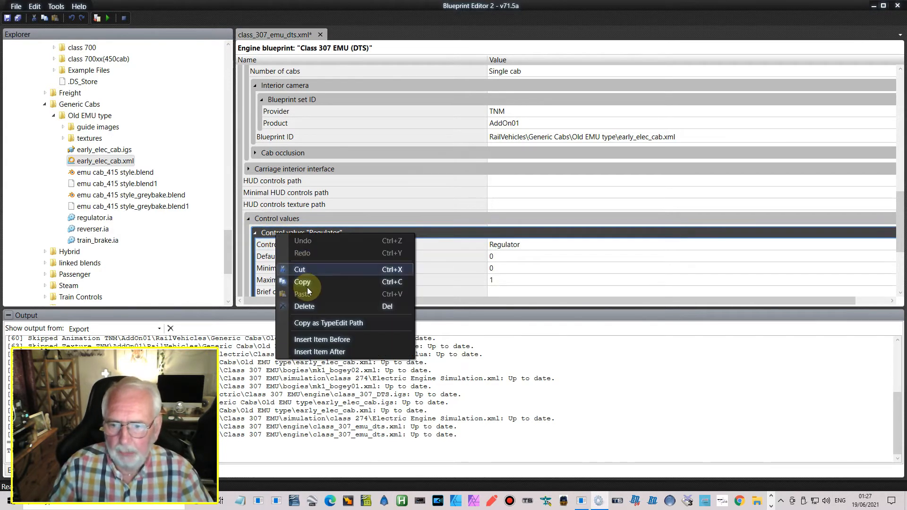
left_click(313, 306)
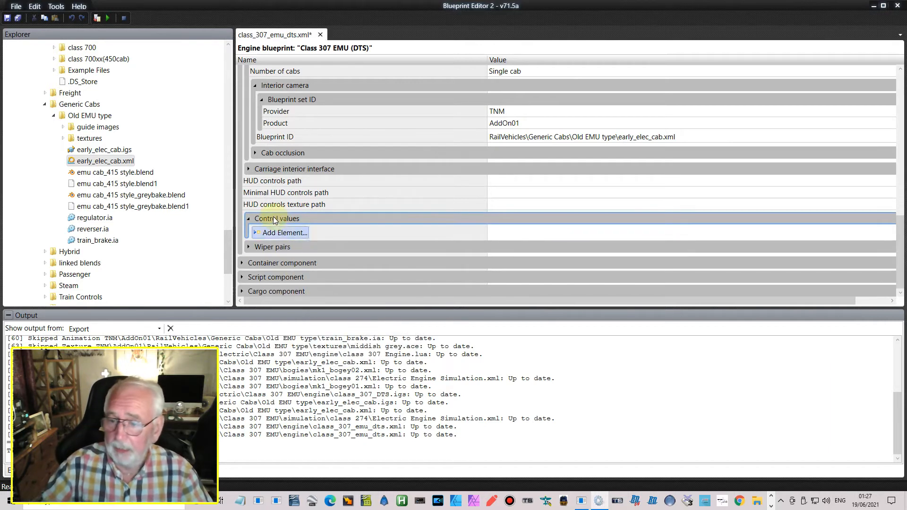
Open Sample_Engine.xml from the sample electric engine's Default\Engine folder and expand the Control values inside its Control container component.
left_click_drag(225, 245, 226, 82)
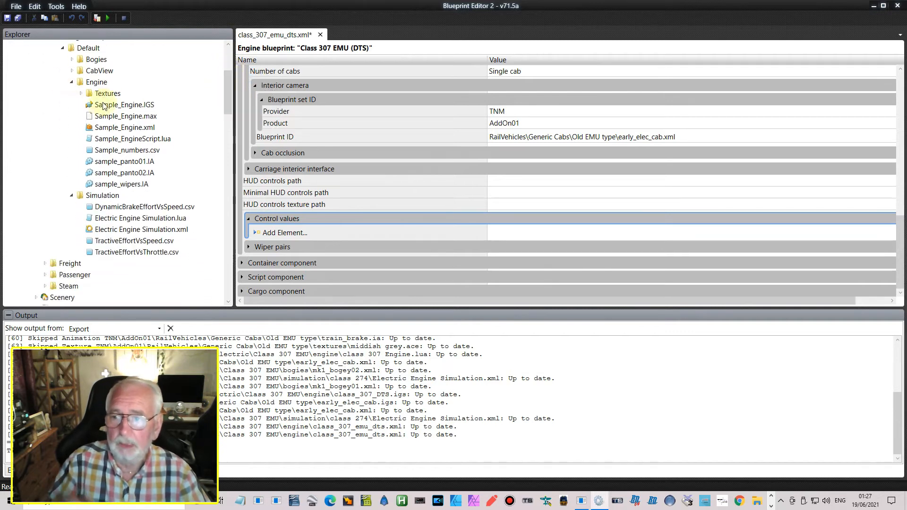
double_click(100, 128)
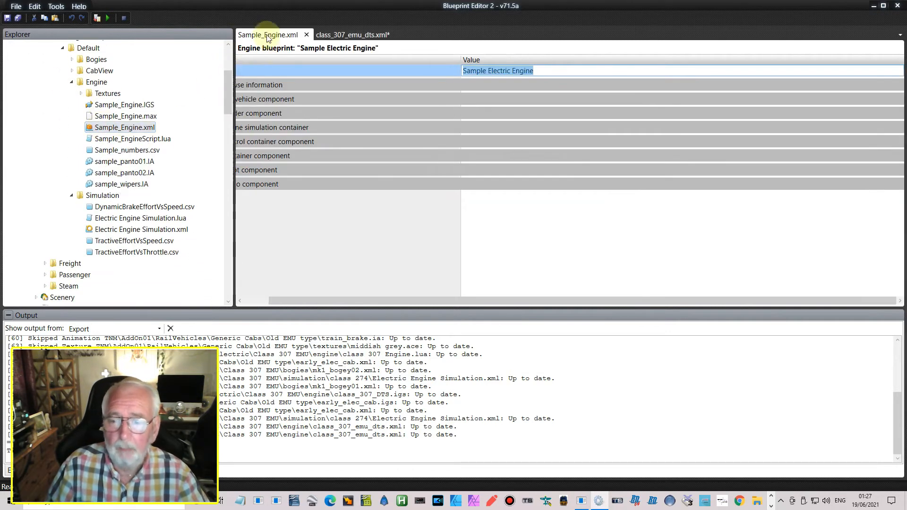
left_click_drag(277, 299, 252, 301)
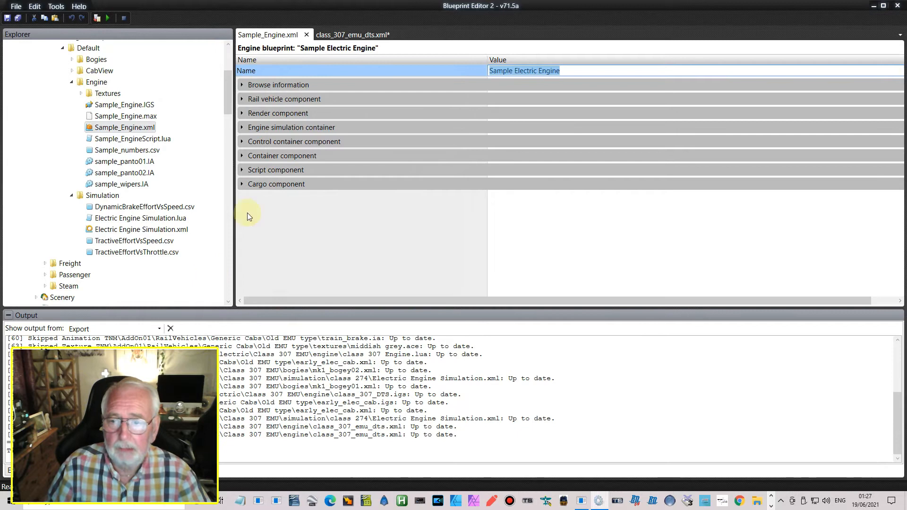
left_click(241, 156)
left_click(241, 142)
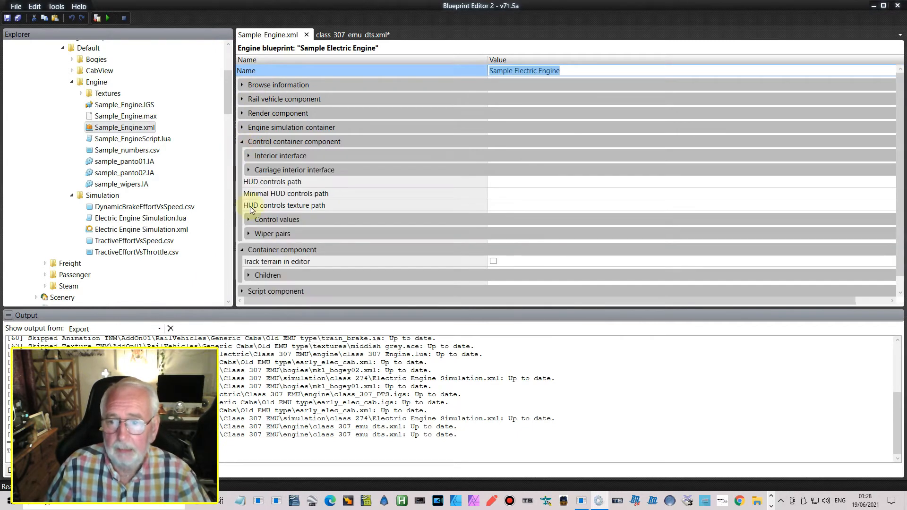
scroll(284, 211, "down", 1)
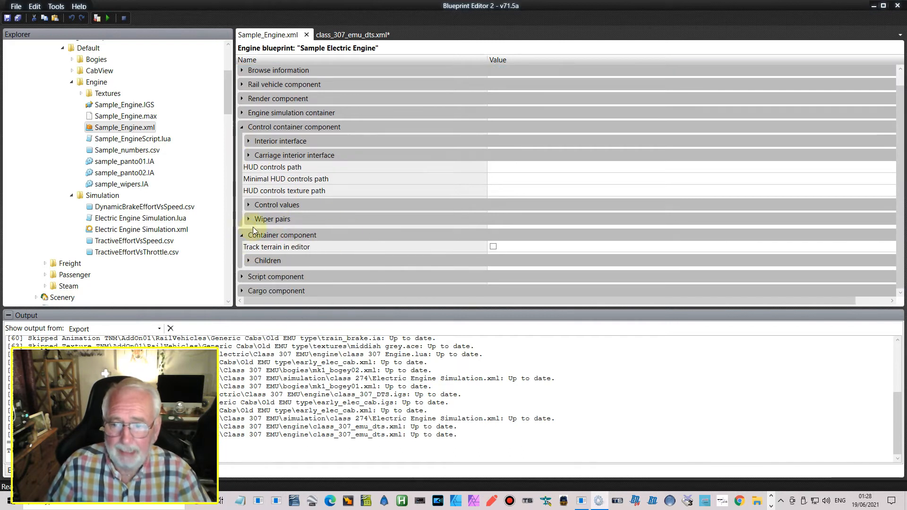
left_click(248, 208)
scroll(348, 211, "down", 10)
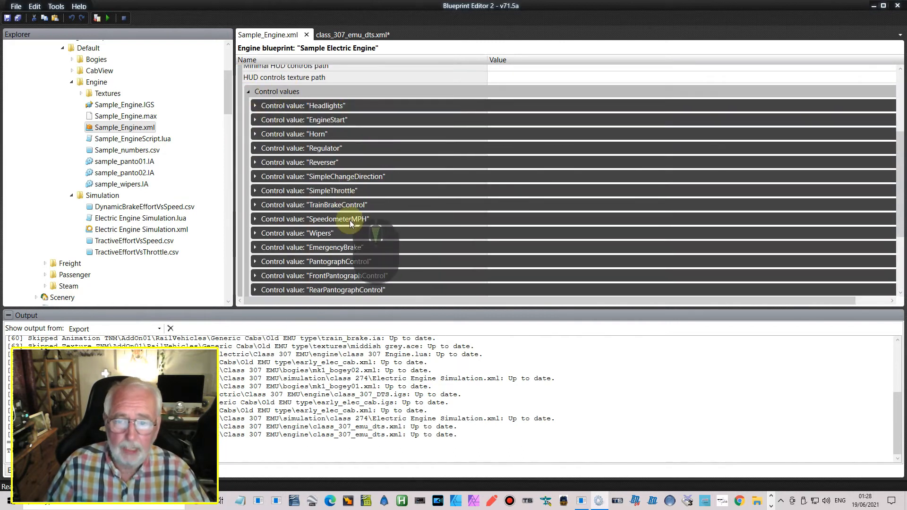
scroll(361, 242, "up", 9)
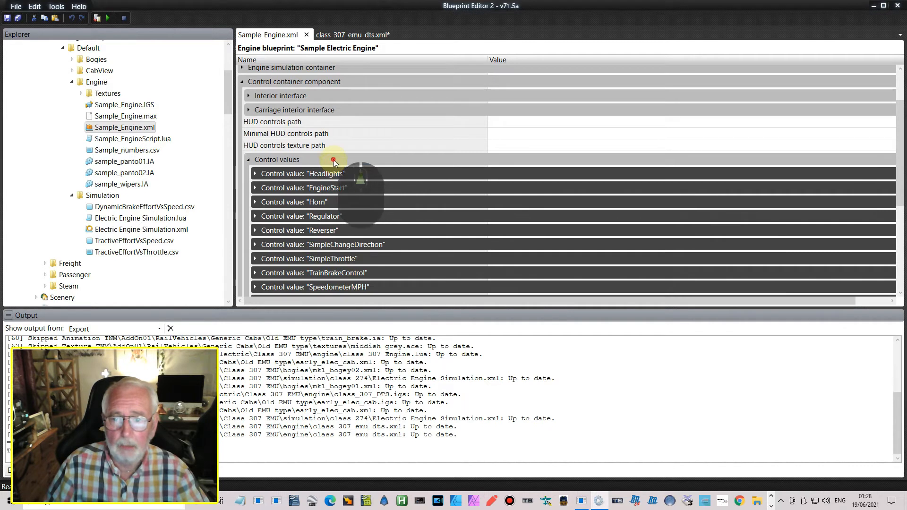
Copy the Control values of Sample_Engine.xml into the Control values of class_307_emu_dts.xml.
right_click(335, 161)
left_click(368, 209)
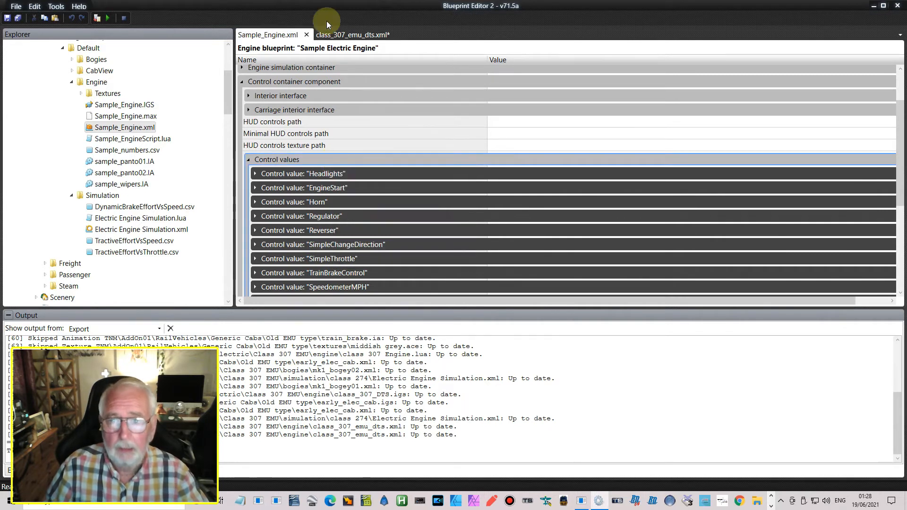
left_click(352, 35)
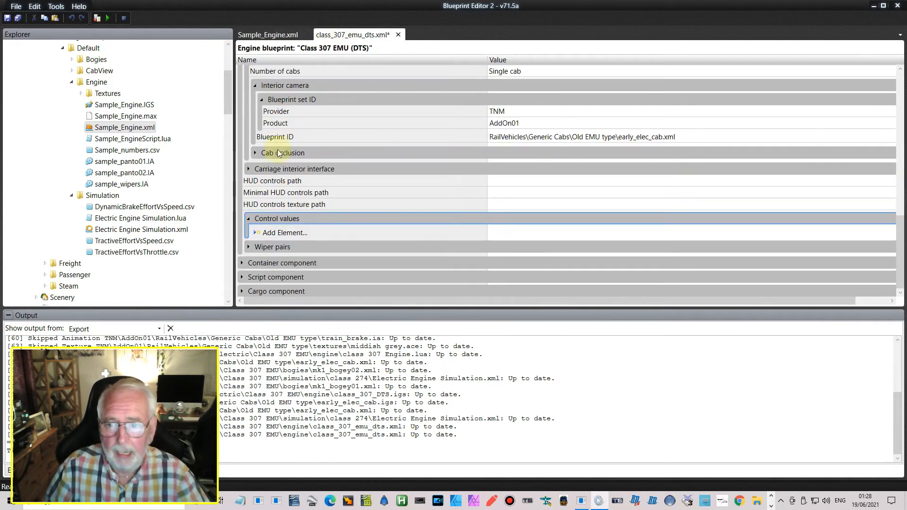
right_click(298, 220)
left_click(333, 279)
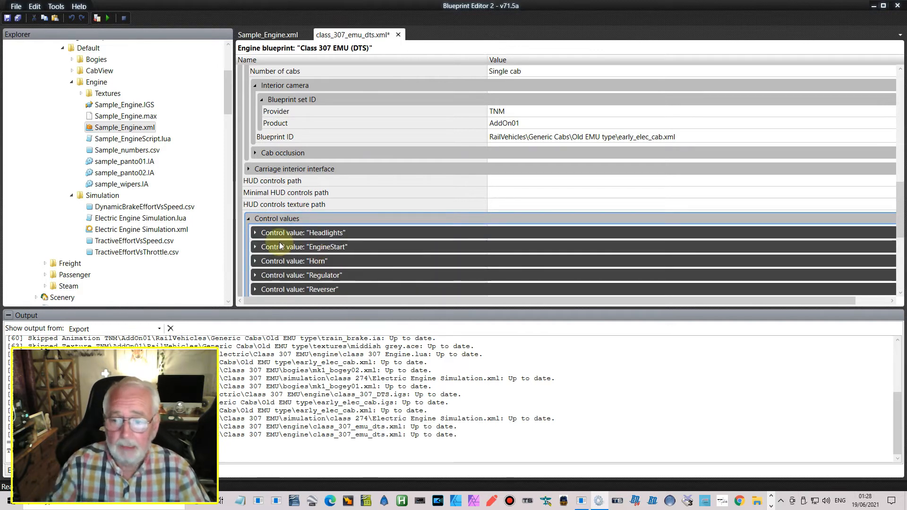
Examine the Headlights control value's settings and its Interior notched lever element, including the Animation name path.
left_click(255, 232)
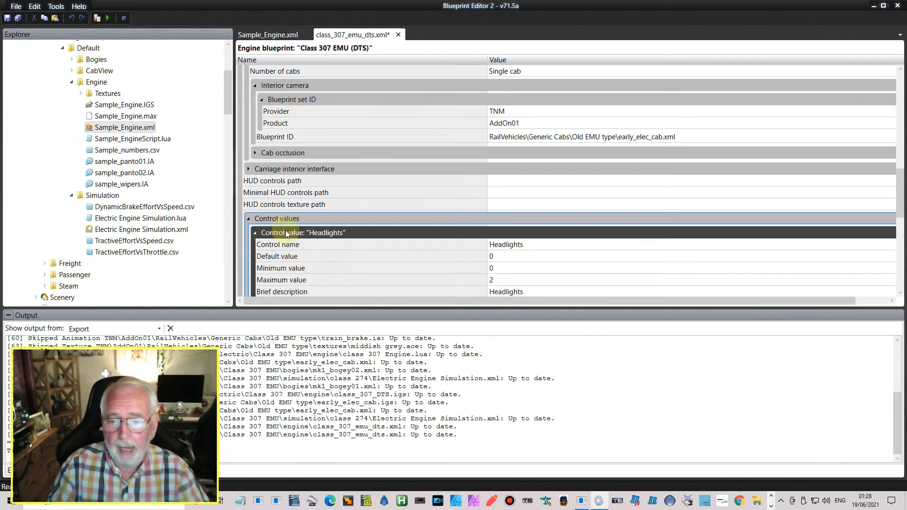
scroll(287, 234, "down", 3)
scroll(286, 228, "down", 2)
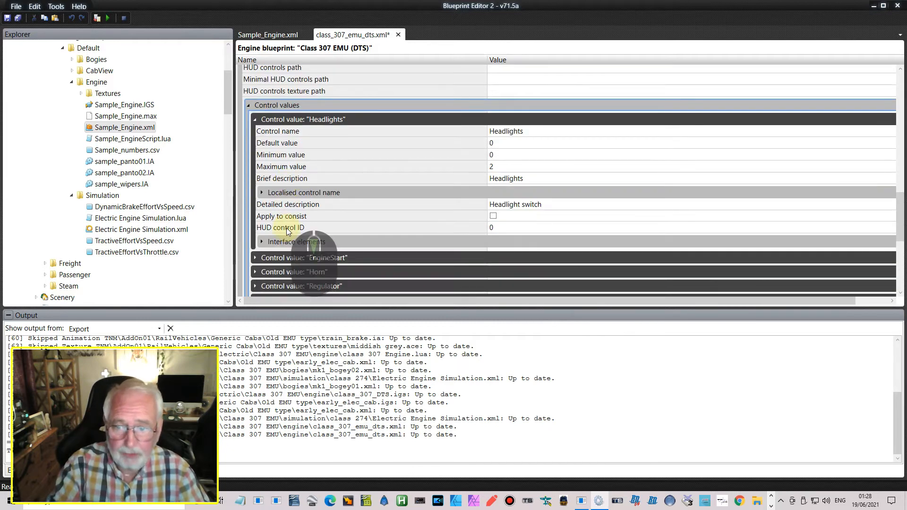
left_click(263, 243)
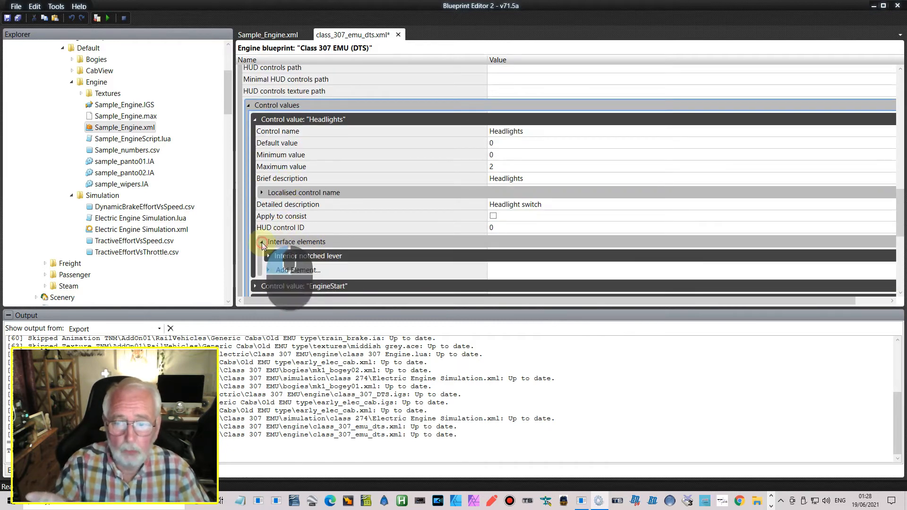
left_click(268, 255)
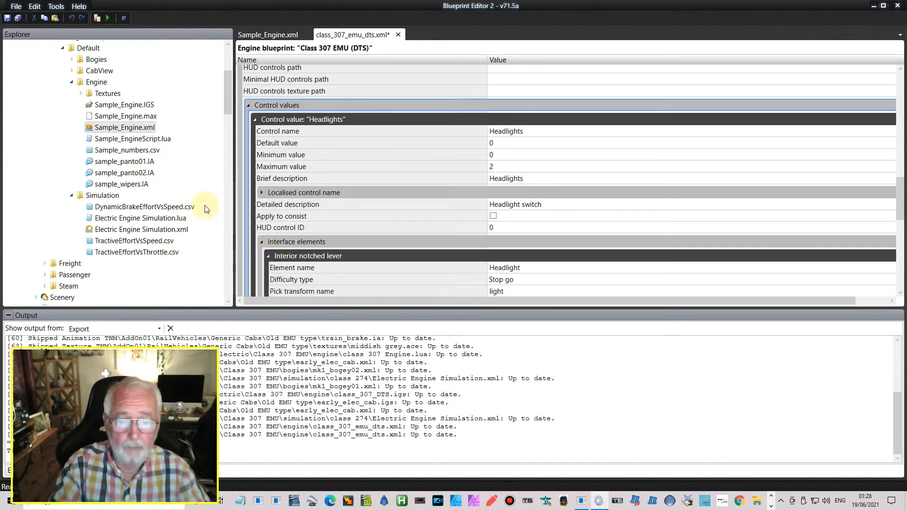
scroll(204, 210, "down", 3)
scroll(395, 254, "down", 6)
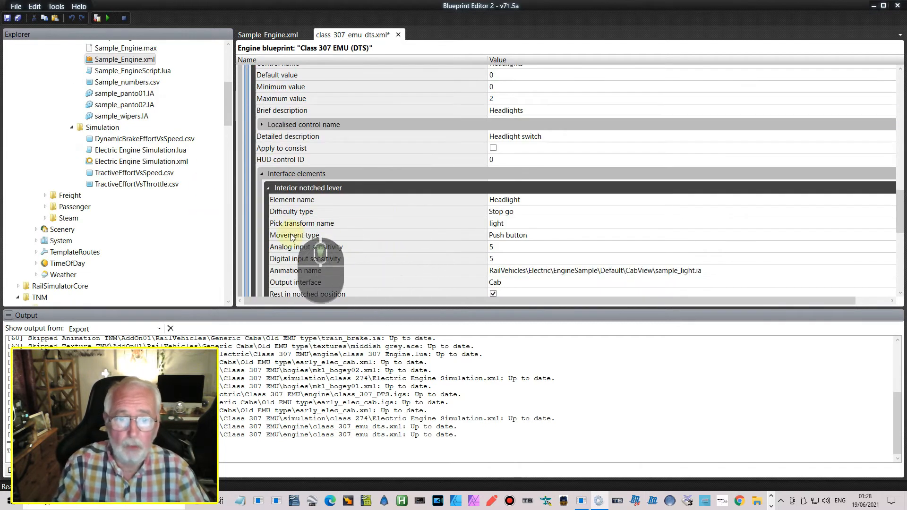
left_click(675, 206)
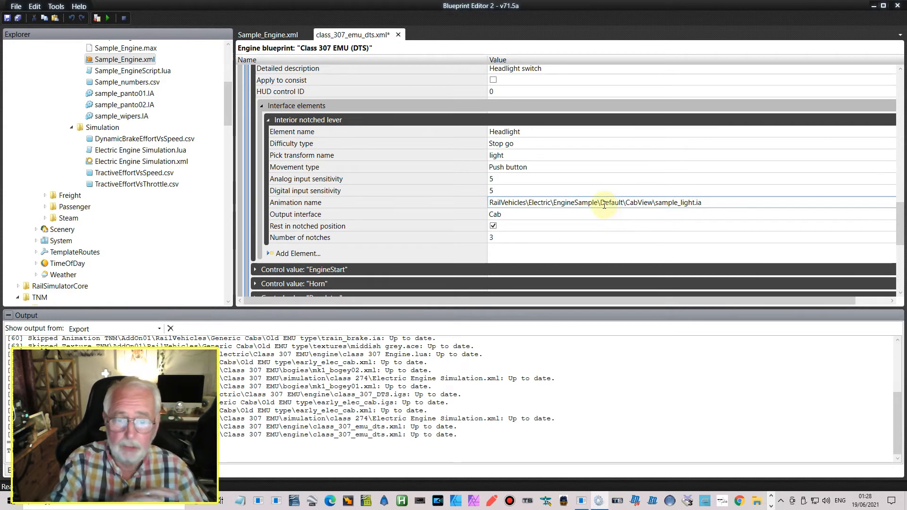
Clear the output log and try to export class_307_emu_dts.xml.
left_click(170, 328)
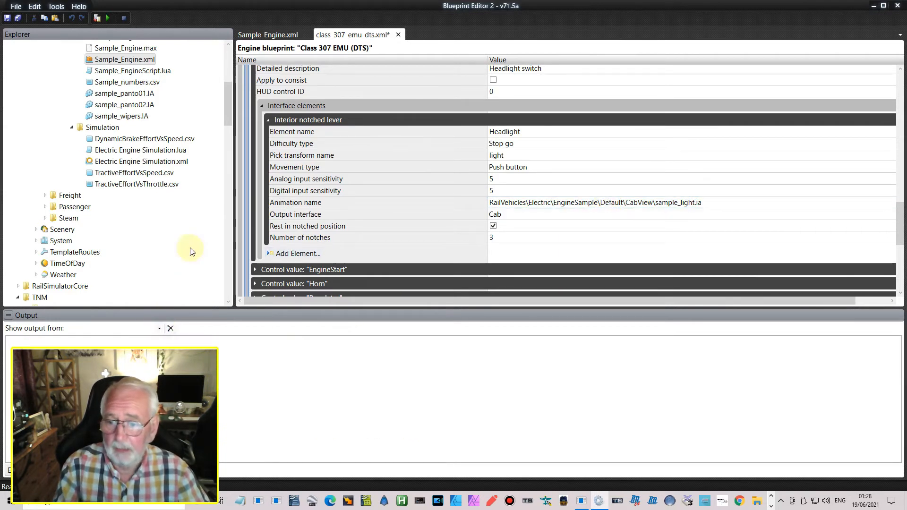
left_click(17, 6)
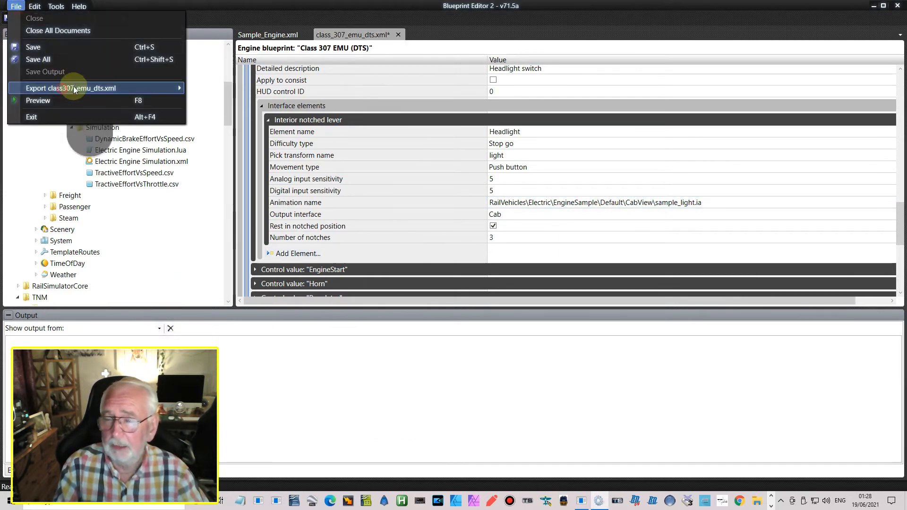
mouse_move(170, 88)
left_click(258, 88)
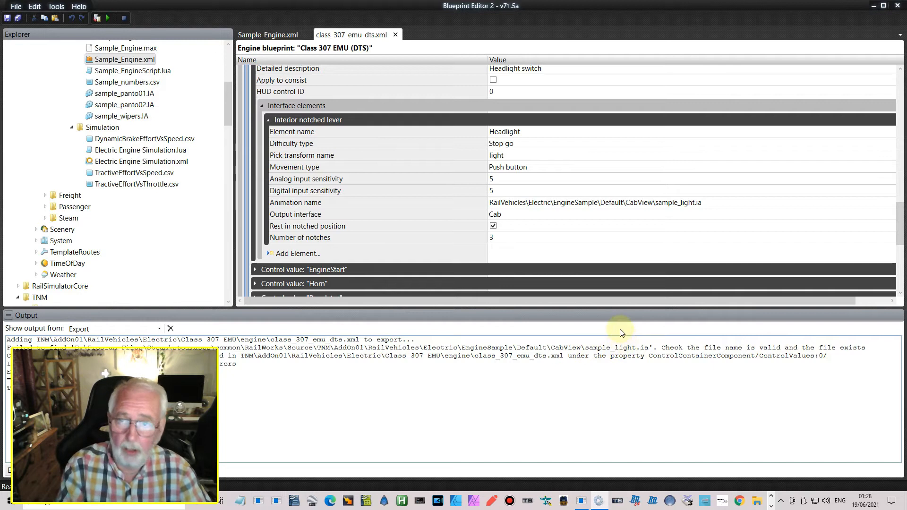
Clear the Animation name of the Headlights control's Interior notched lever and collapse the Headlights control value.
left_click(708, 212)
left_click(704, 205)
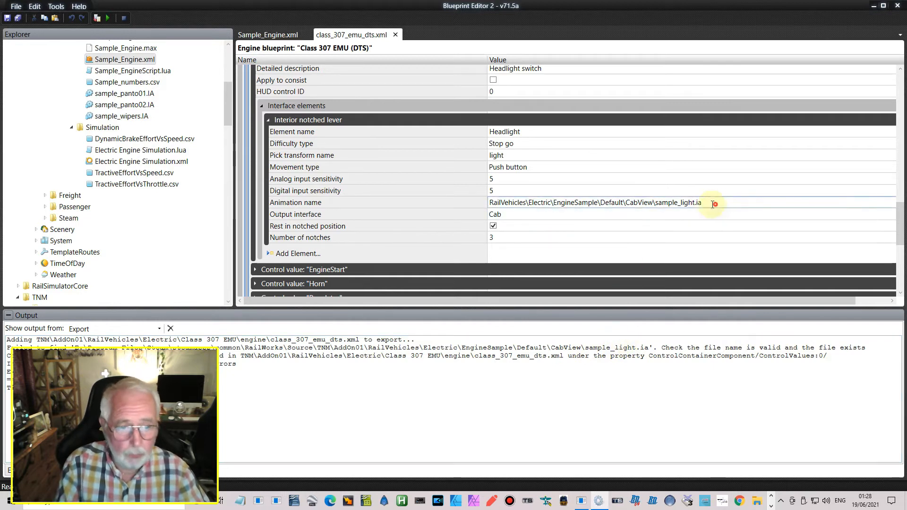
key("Delete")
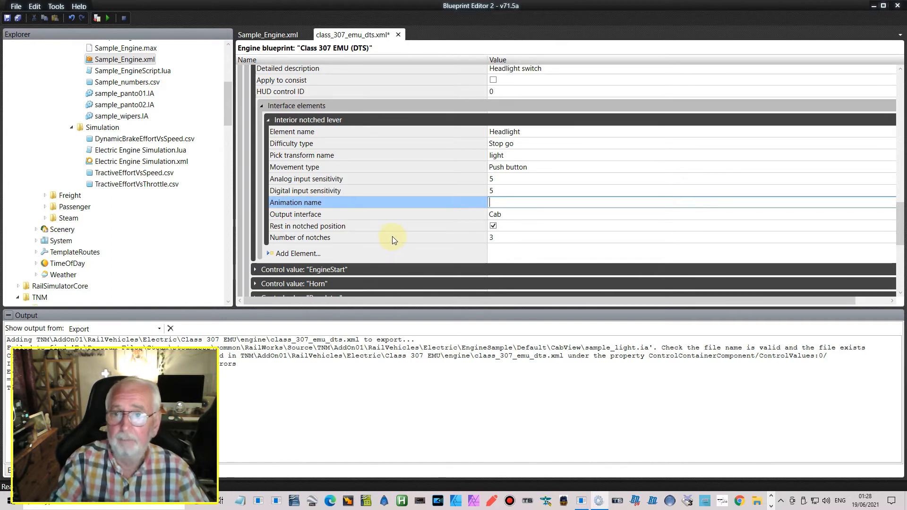
scroll(415, 218, "up", 5)
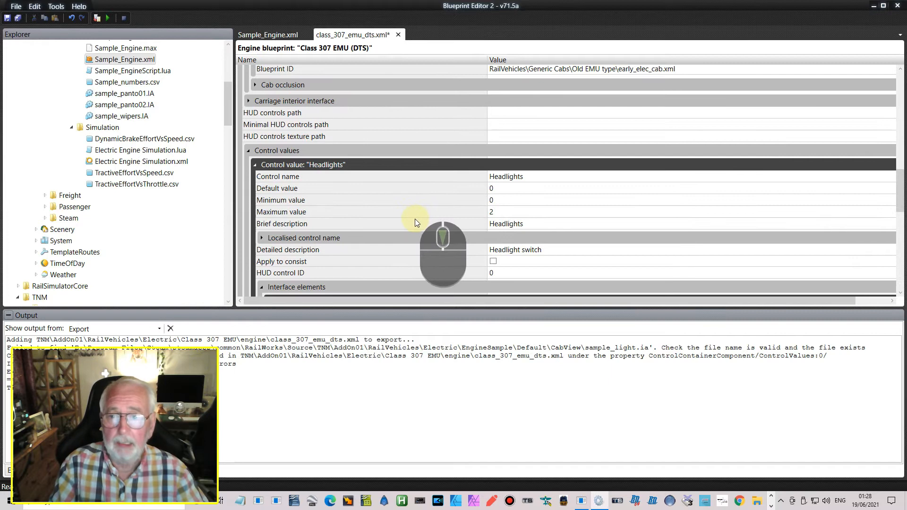
left_click(256, 165)
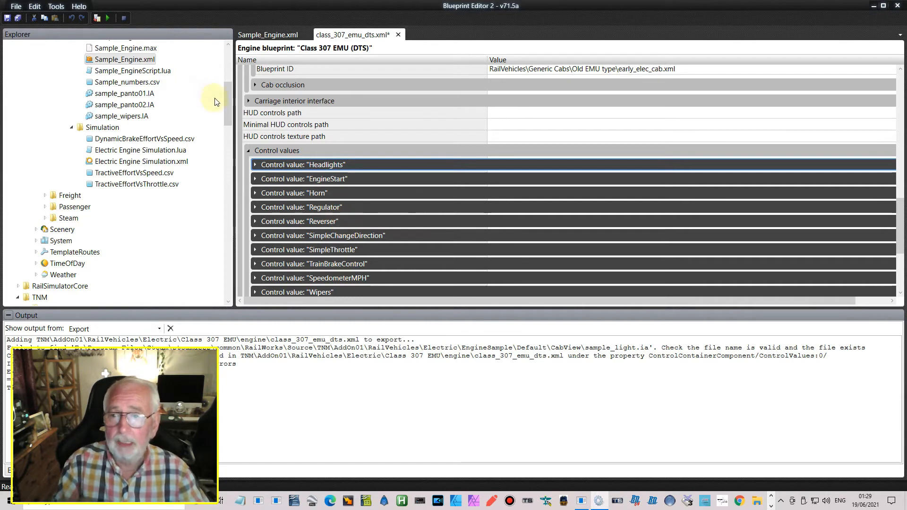
Select EMU_Dummy.xml in the Class 307 EMU engine folder.
left_click_drag(229, 114, 223, 189)
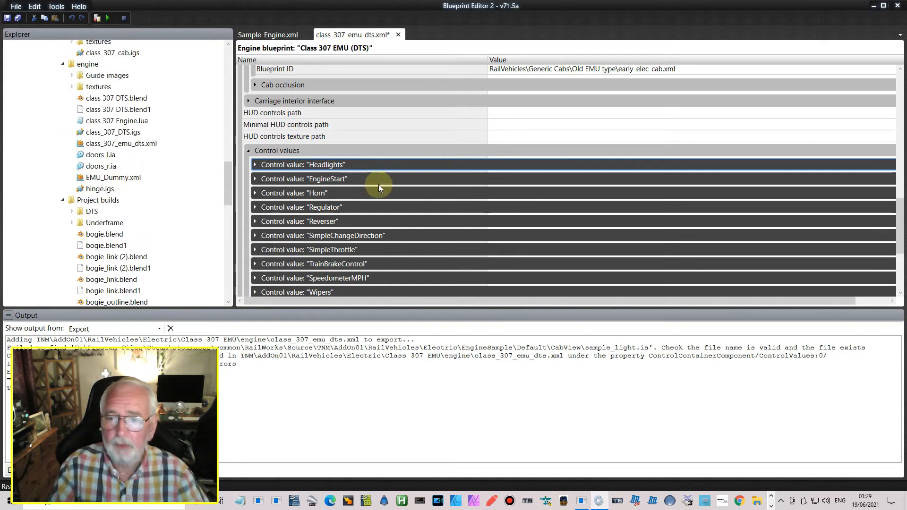
left_click(126, 182)
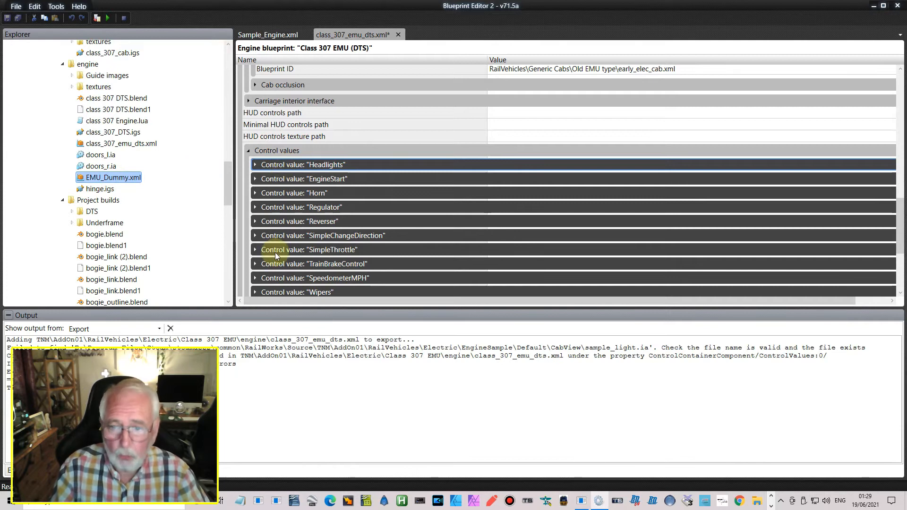
right_click(123, 179)
left_click(151, 242)
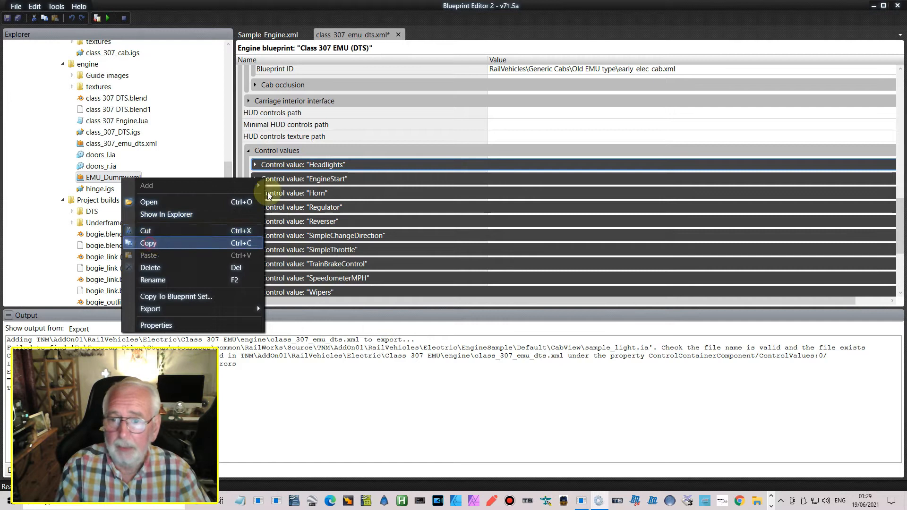
right_click(320, 171)
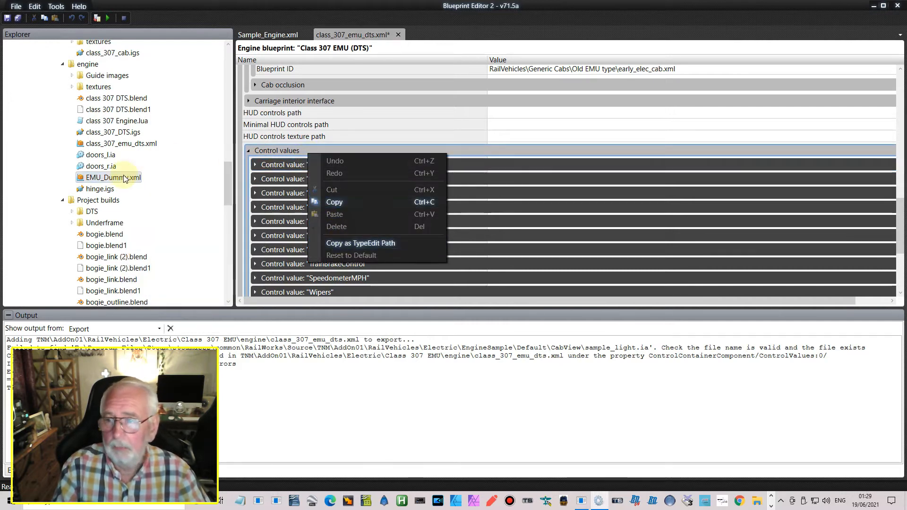
left_click(123, 178)
left_click(121, 179)
Open EMU_Dummy.xml and expand the Control values inside its Control container component.
double_click(94, 179)
left_click_drag(296, 301, 251, 287)
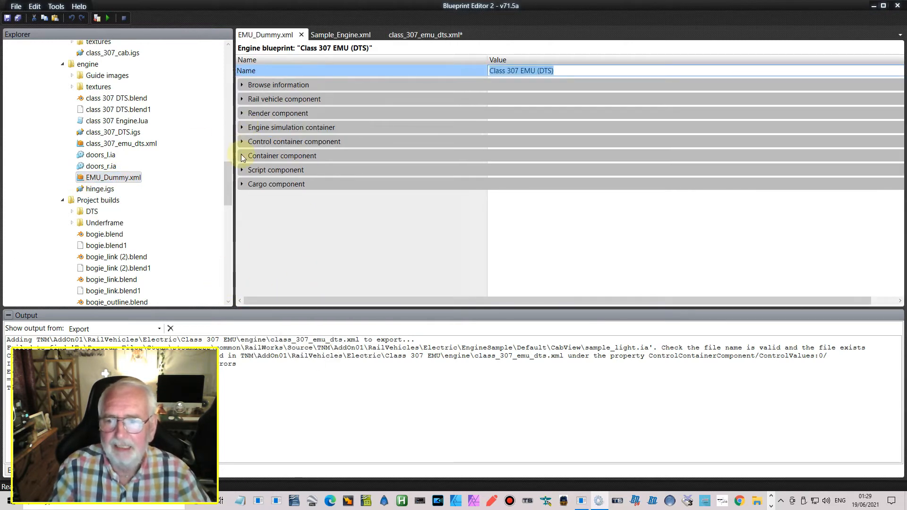
left_click(242, 142)
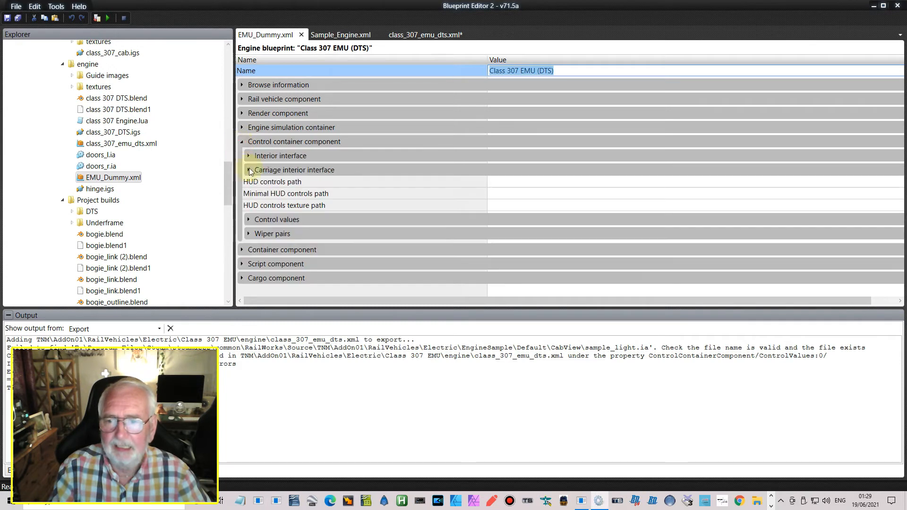
left_click(249, 220)
Copy the Control values of EMU_Dummy.xml over the Control values in class_307_emu_dts.xml.
right_click(271, 220)
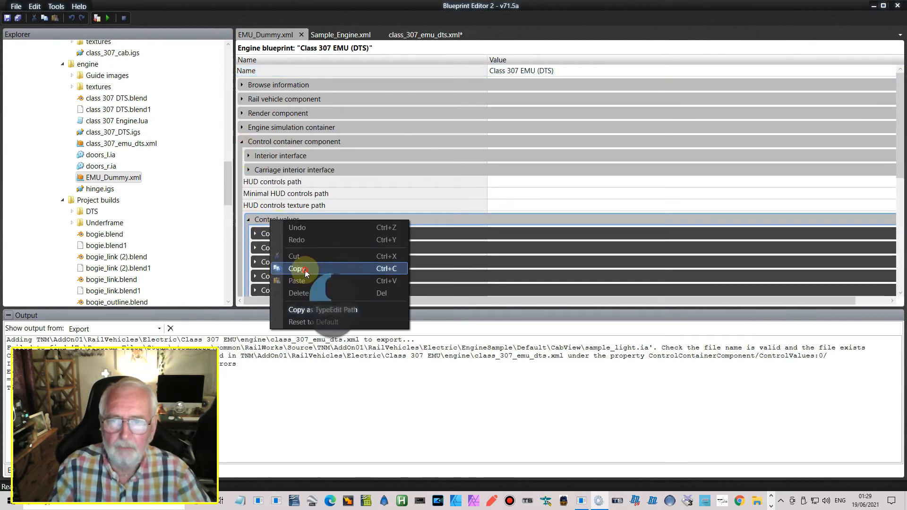
left_click(305, 271)
left_click(425, 35)
right_click(280, 155)
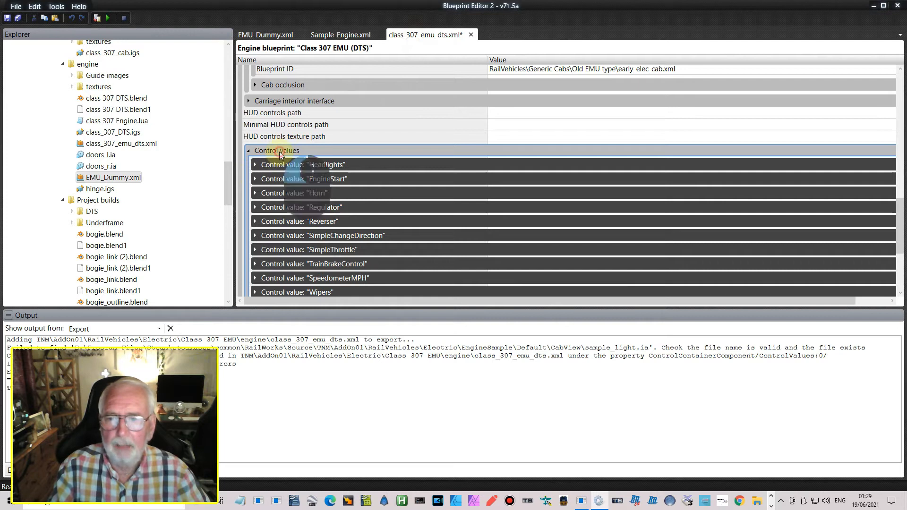
left_click(323, 219)
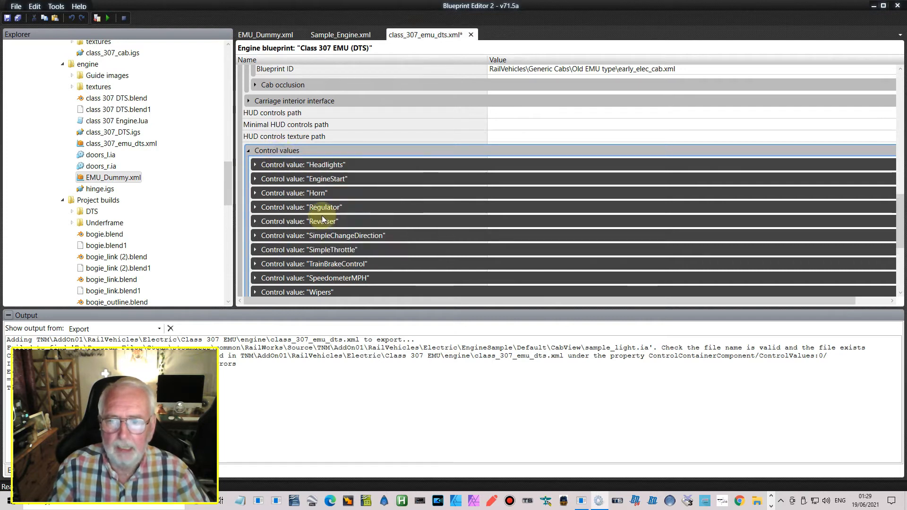
Delete the DoorsOpenCloseLeft and DoorsOpenCloseRight control values from class_307_emu_dts.xml.
left_click_drag(900, 210, 904, 249)
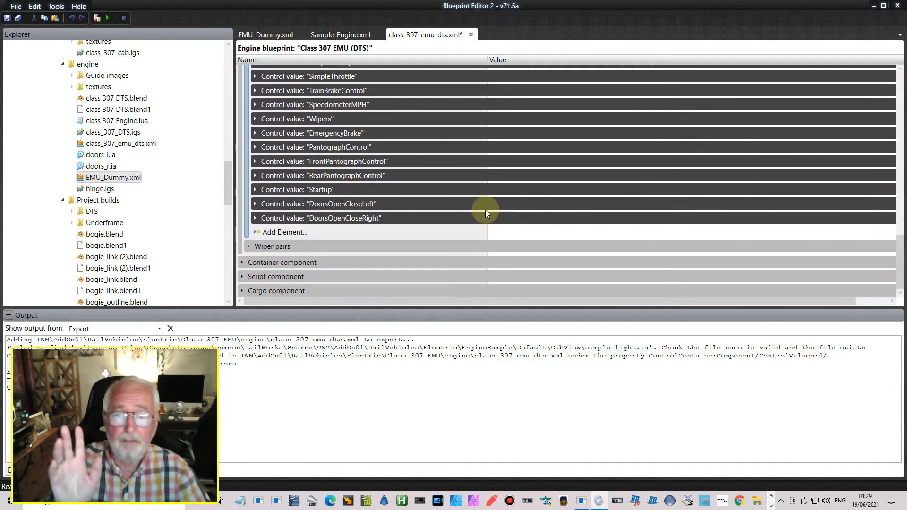
left_click(350, 205)
key("Delete")
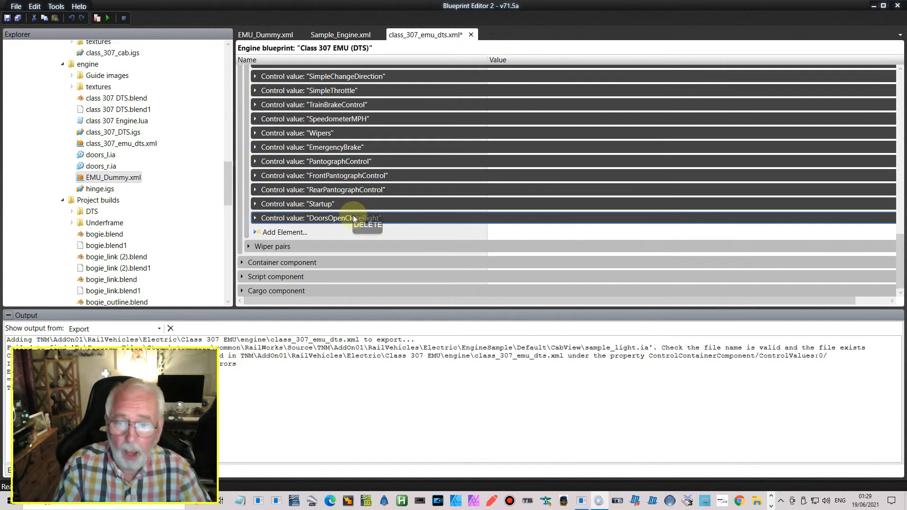
key("Delete")
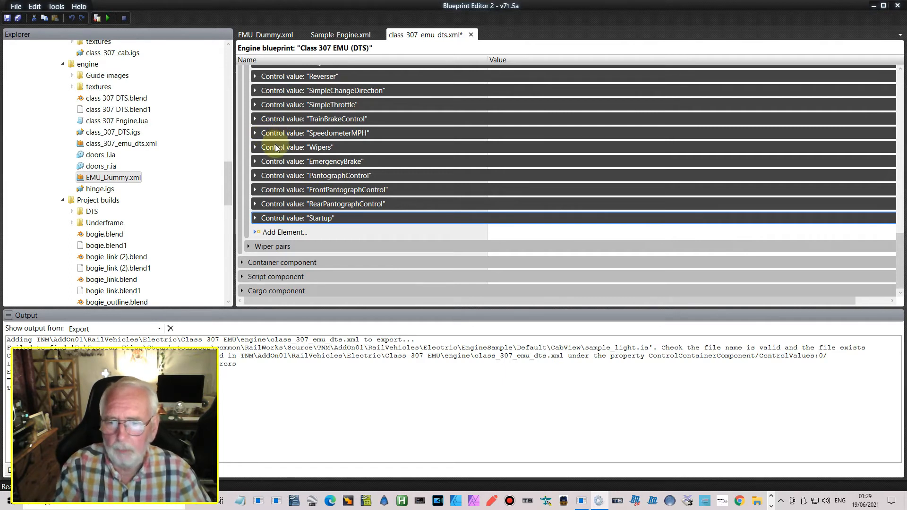
Examine the Exterior animation element of the PantographControl control value and the interface element types available to add.
left_click(255, 176)
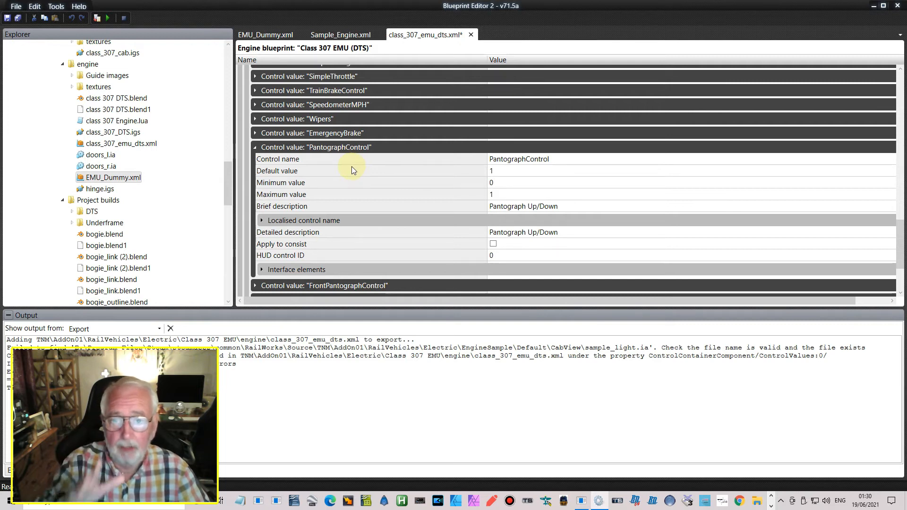
scroll(352, 167, "down", 3)
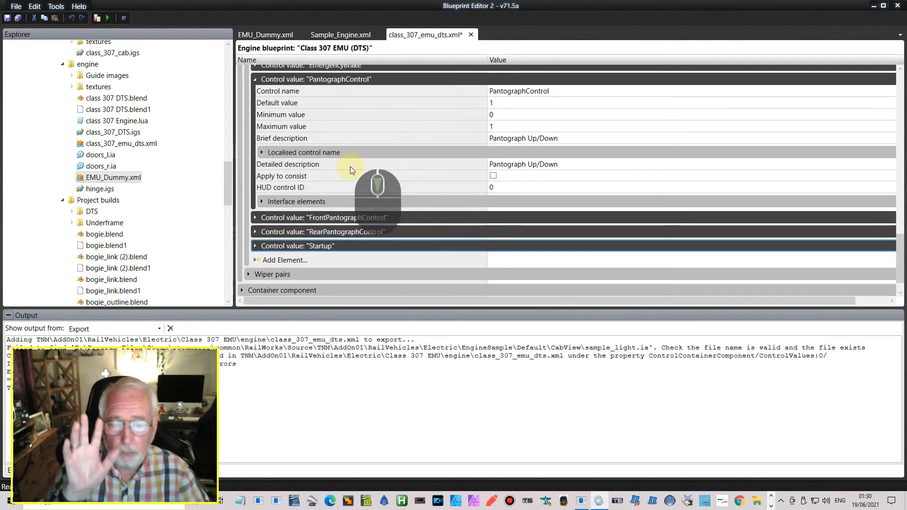
left_click(263, 201)
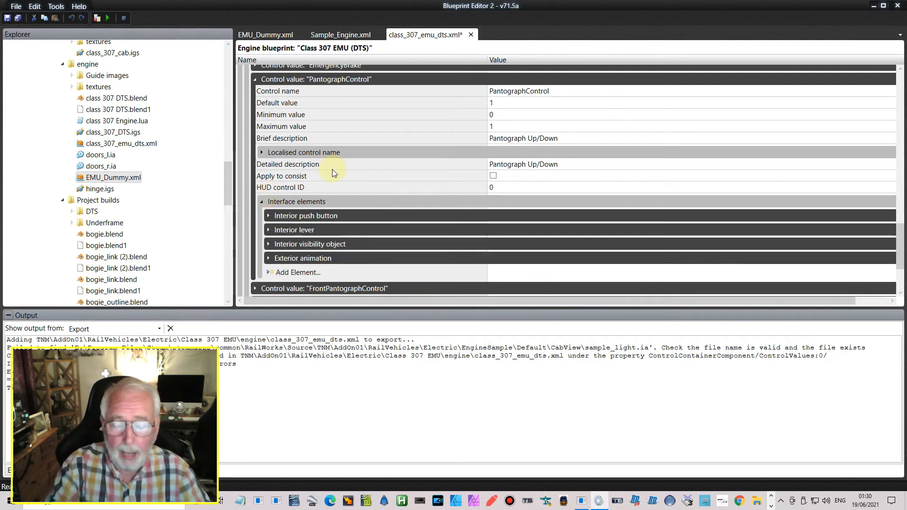
scroll(324, 176, "down", 2)
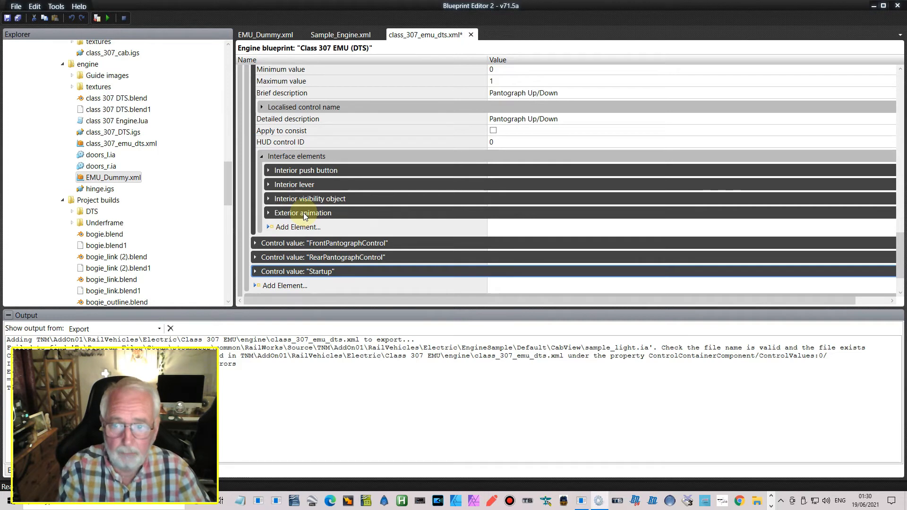
left_click(269, 214)
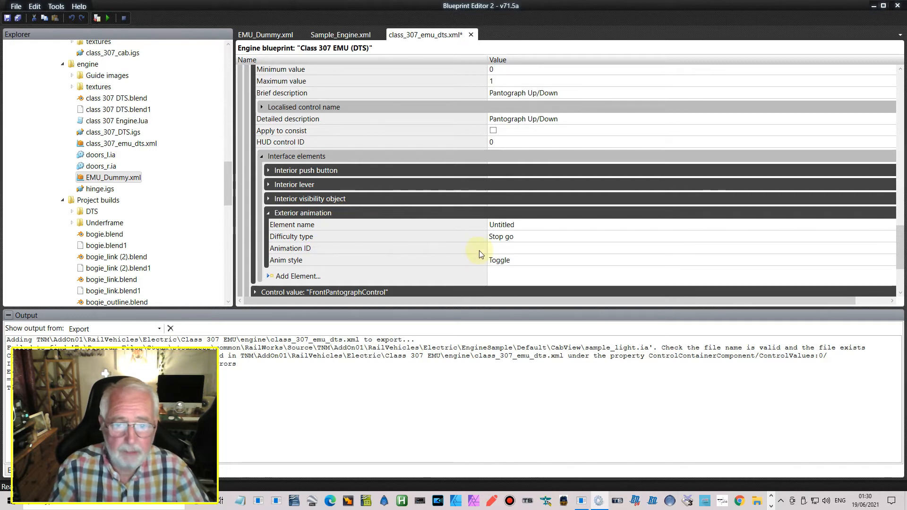
left_click(268, 213)
left_click(305, 227)
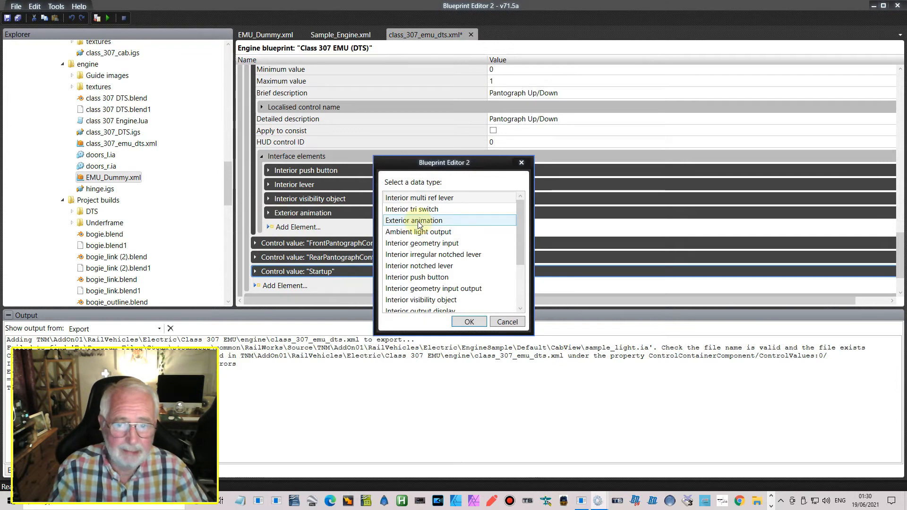
left_click(507, 321)
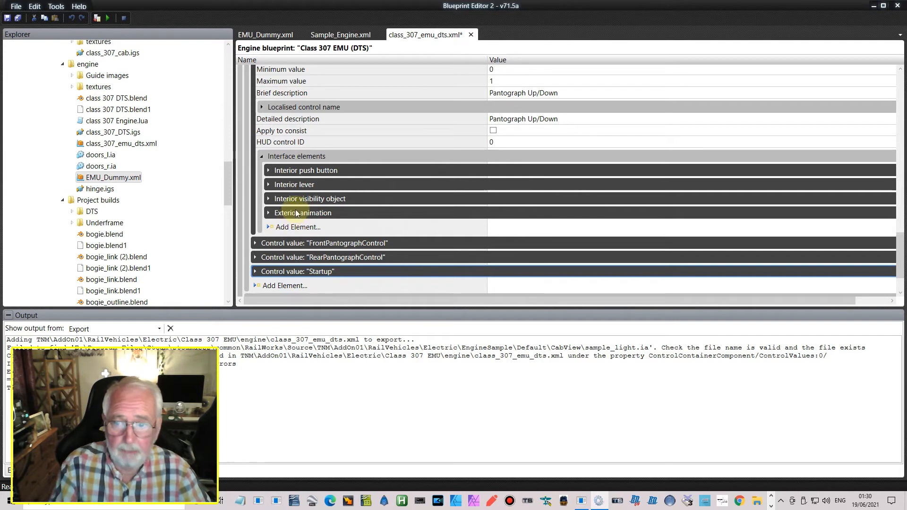
Add a new control value after Startup and name it DoorsOpenCloseLeft.
scroll(304, 200, "up", 1)
scroll(302, 204, "down", 3)
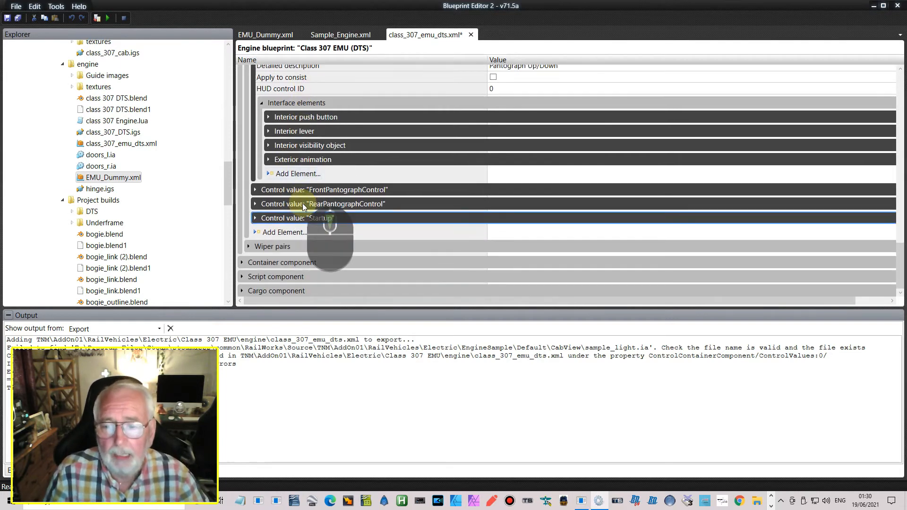
left_click(301, 231)
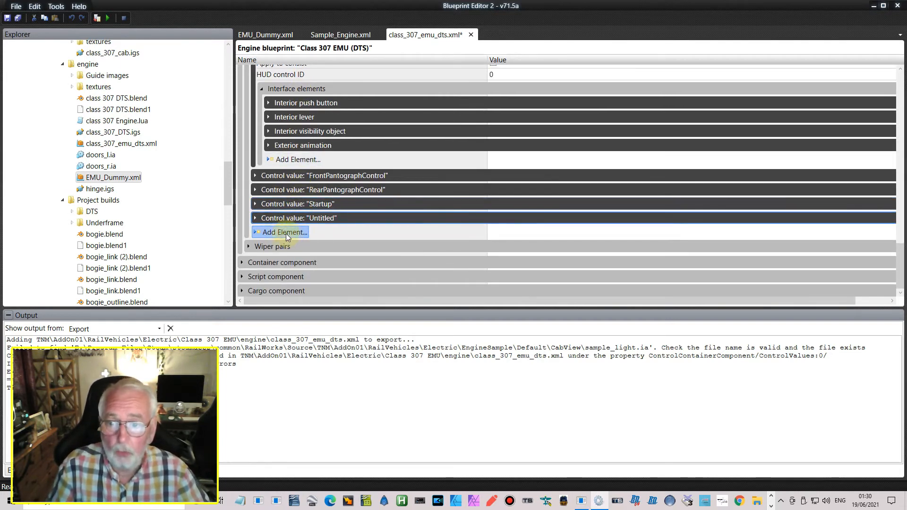
left_click(256, 218)
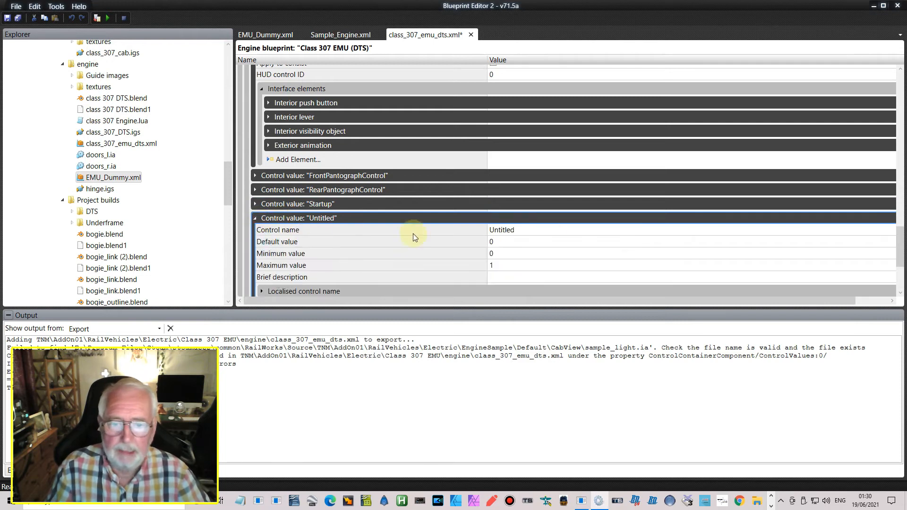
left_click_drag(543, 231, 407, 227)
type("Doors")
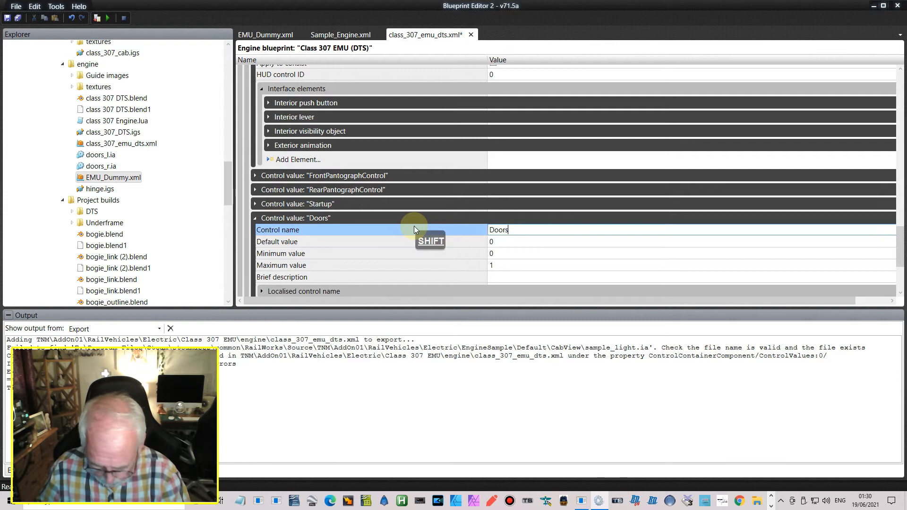
type("Open")
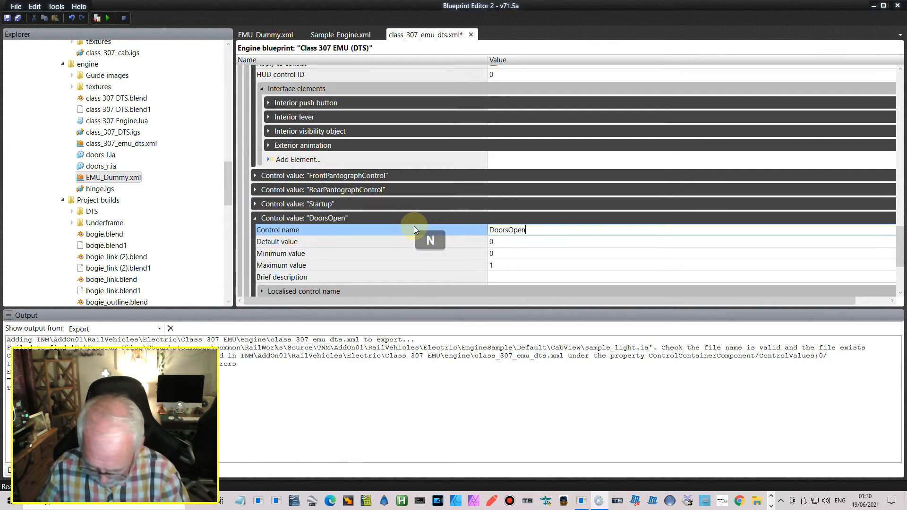
type("Clos")
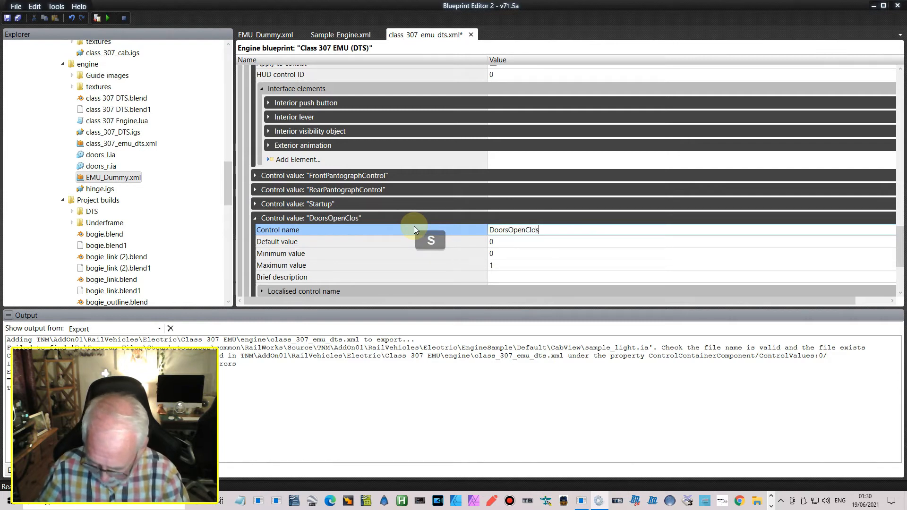
type("eLeft")
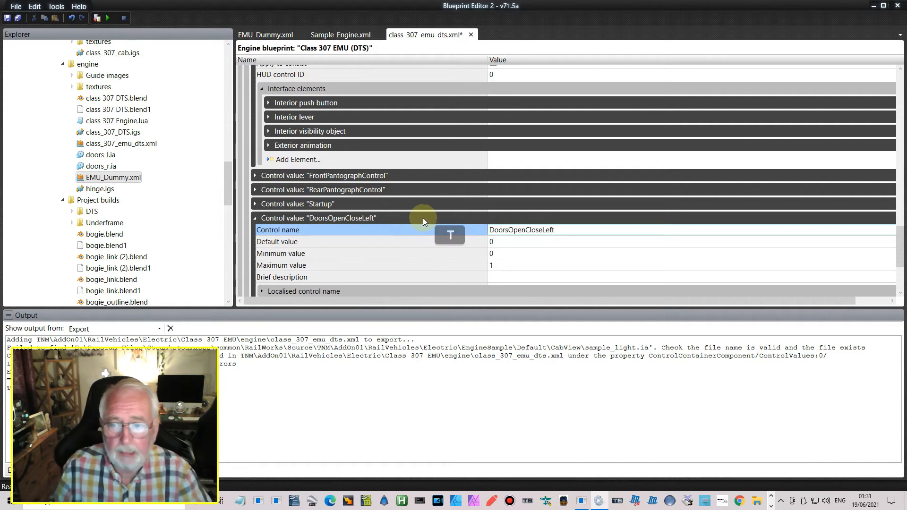
Add an Exterior animation element to the interface elements of DoorsOpenCloseLeft.
scroll(414, 226, "down", 3)
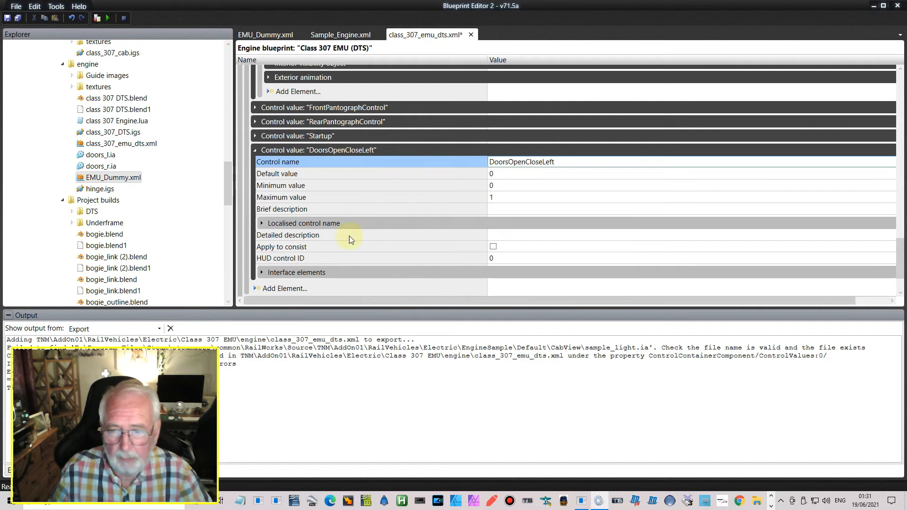
left_click(263, 272)
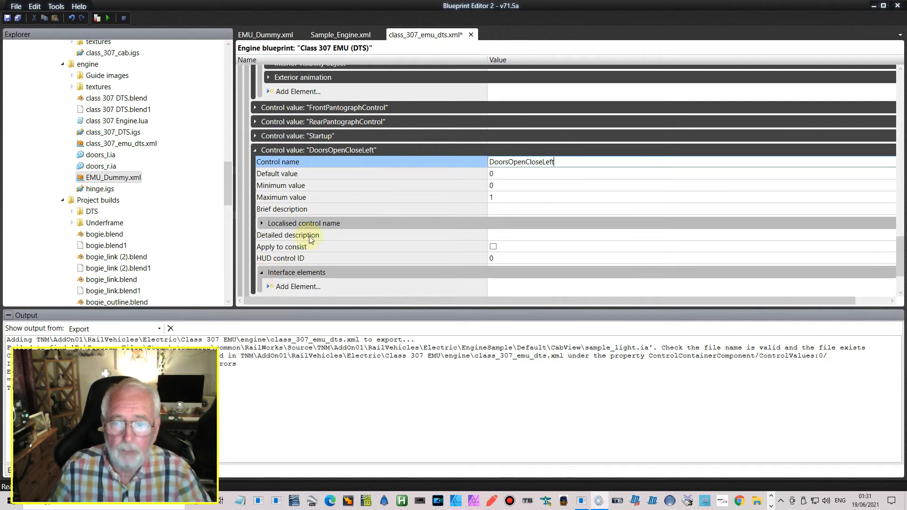
scroll(294, 222, "down", 3)
left_click(294, 217)
left_click(428, 221)
left_click(468, 323)
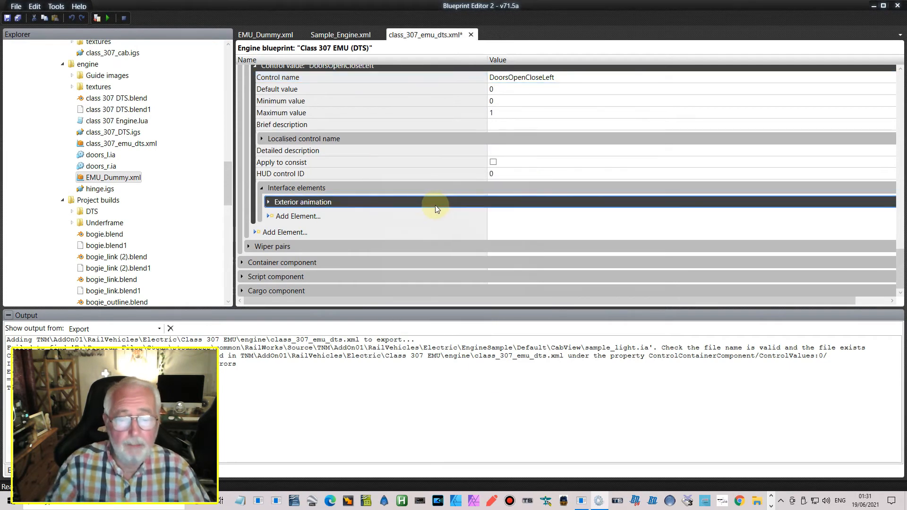
Set the element name of the DoorsOpenCloseLeft exterior animation to doors_l.
scroll(443, 199, "up", 2)
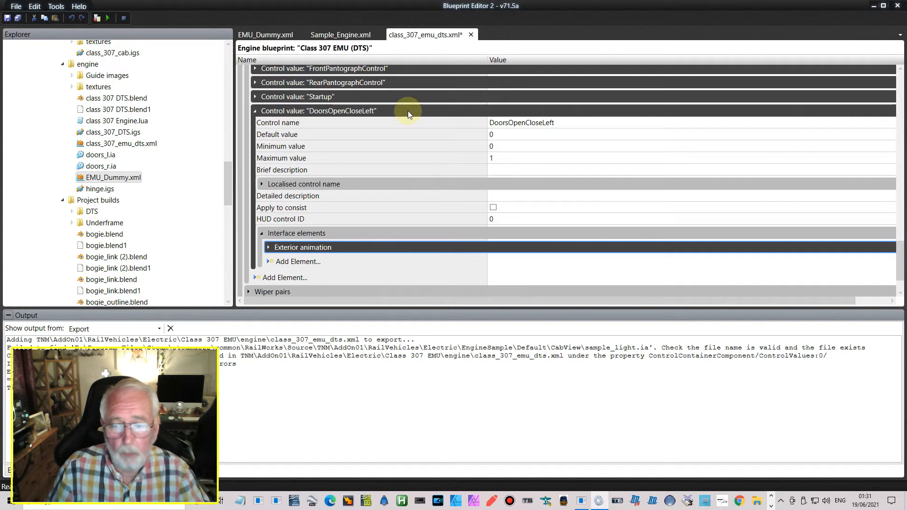
left_click(267, 247)
scroll(330, 239, "down", 3)
left_click(522, 190)
left_click(402, 191)
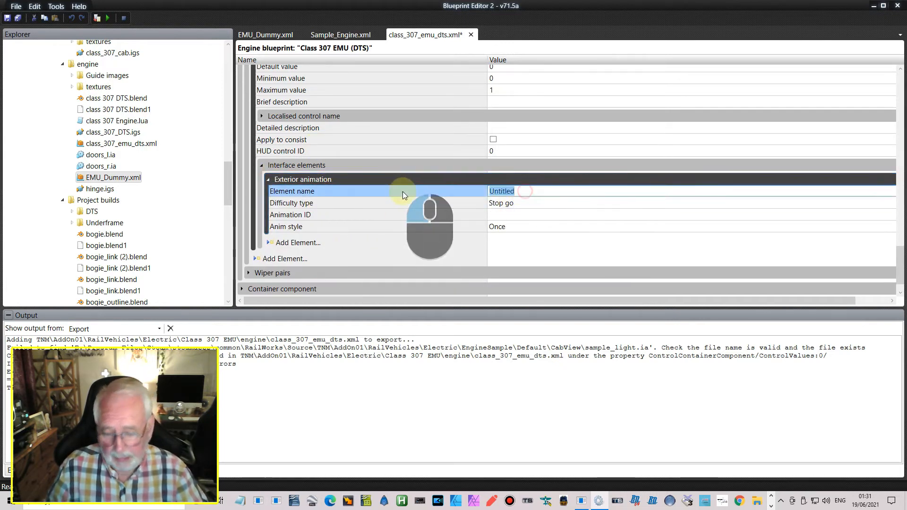
type("doors_l")
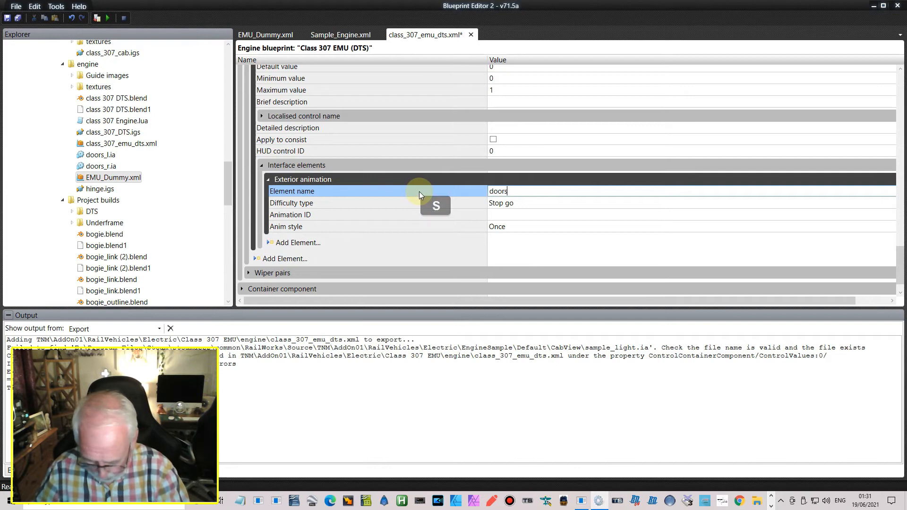
key("Return")
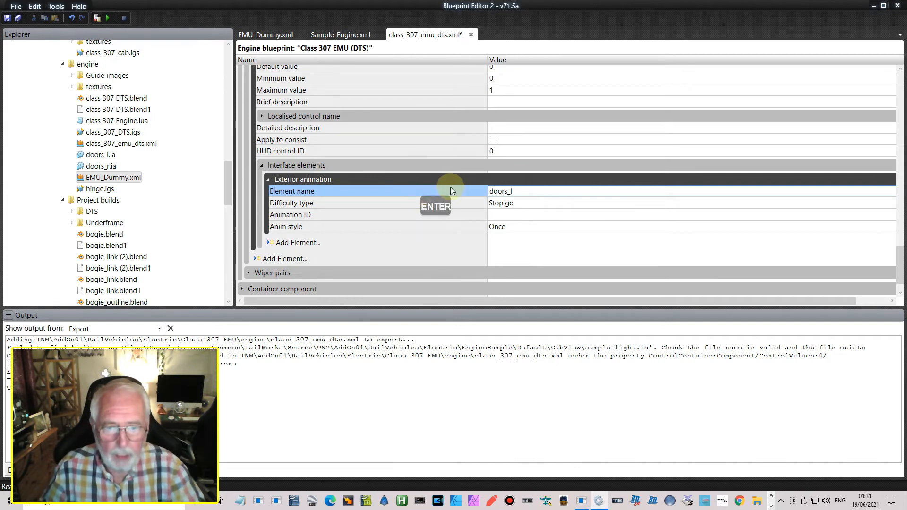
Set the doors_l exterior animation's Animation ID to doors_left and its Anim style to Toggle.
left_click(524, 212)
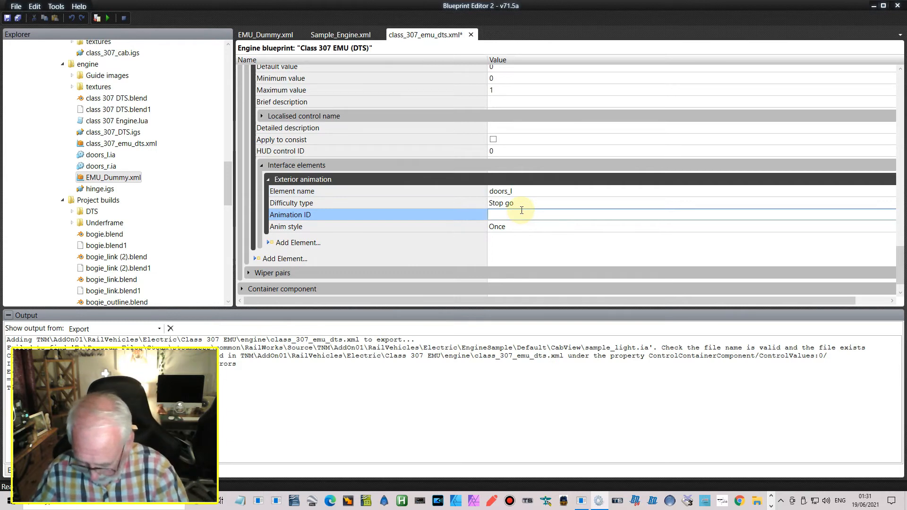
type("doors_left")
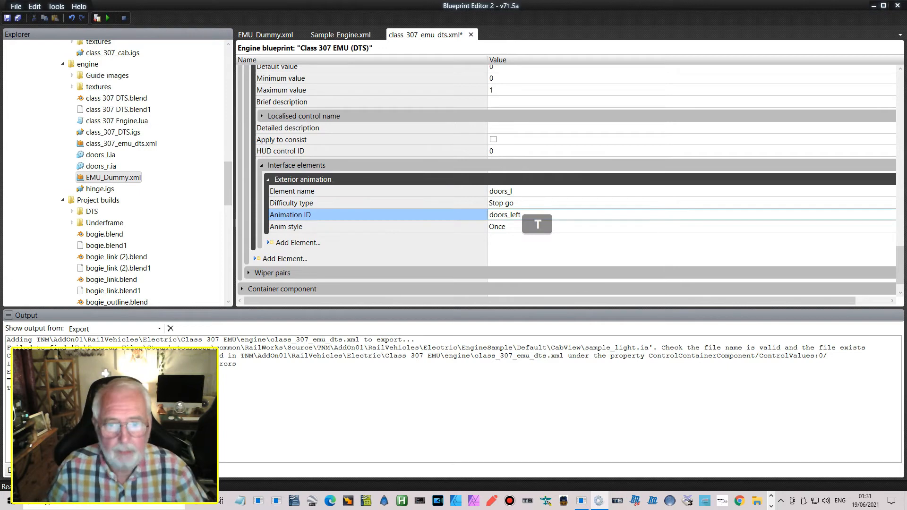
left_click(518, 226)
left_click(516, 227)
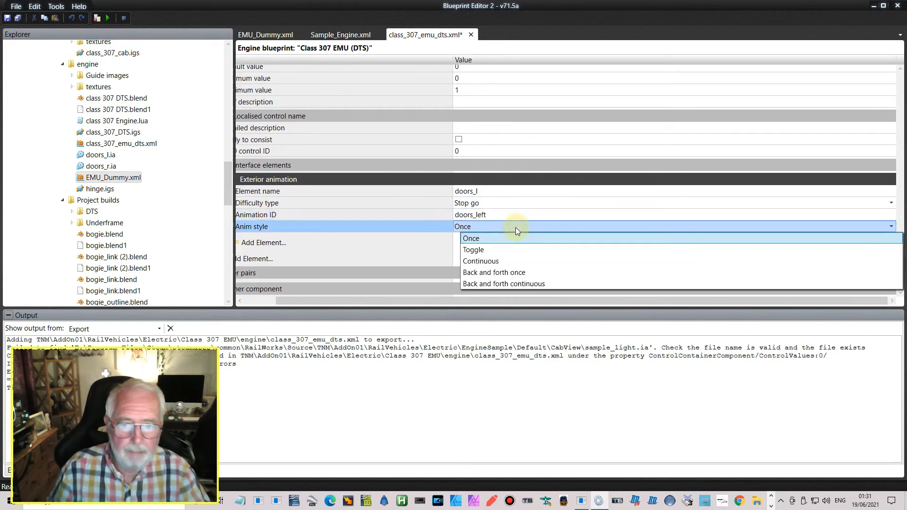
left_click(494, 251)
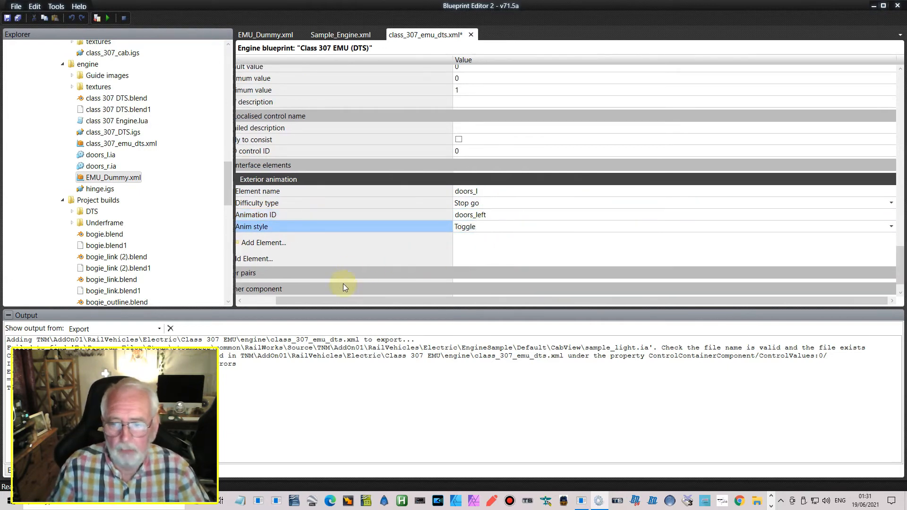
left_click_drag(333, 301, 274, 290)
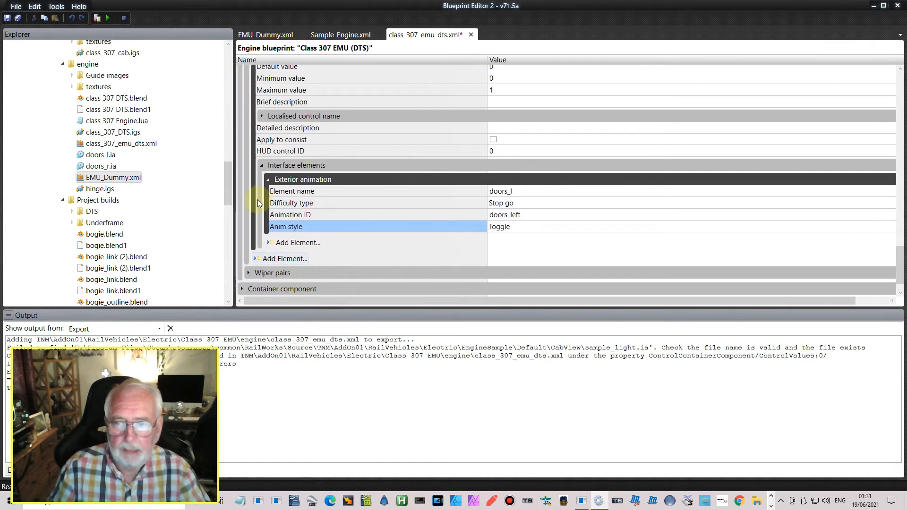
Add another control value after DoorsOpenCloseLeft and name it DoorsOpenCloseRight.
left_click(262, 259)
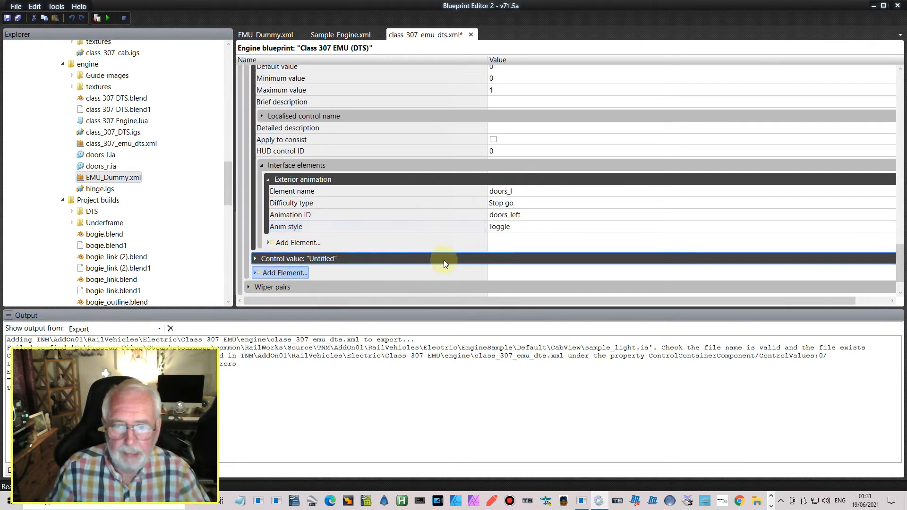
left_click(254, 258)
left_click(502, 271)
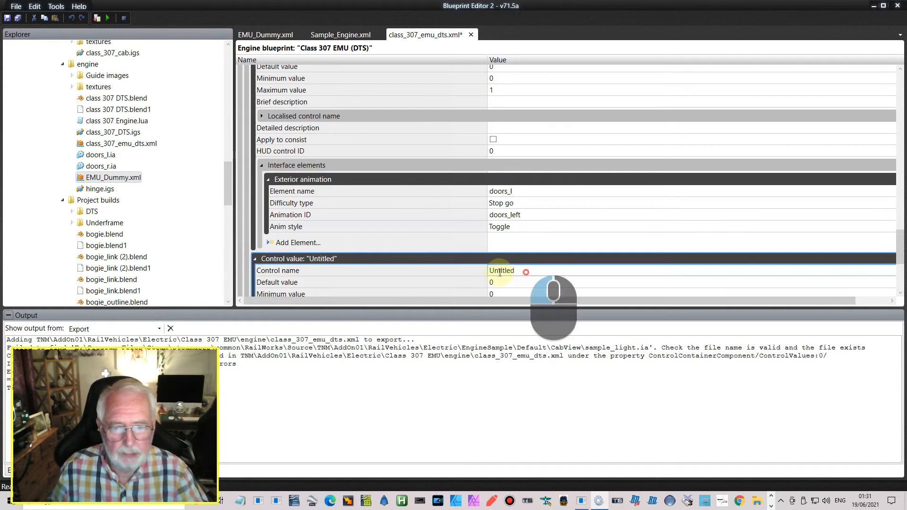
type("Do")
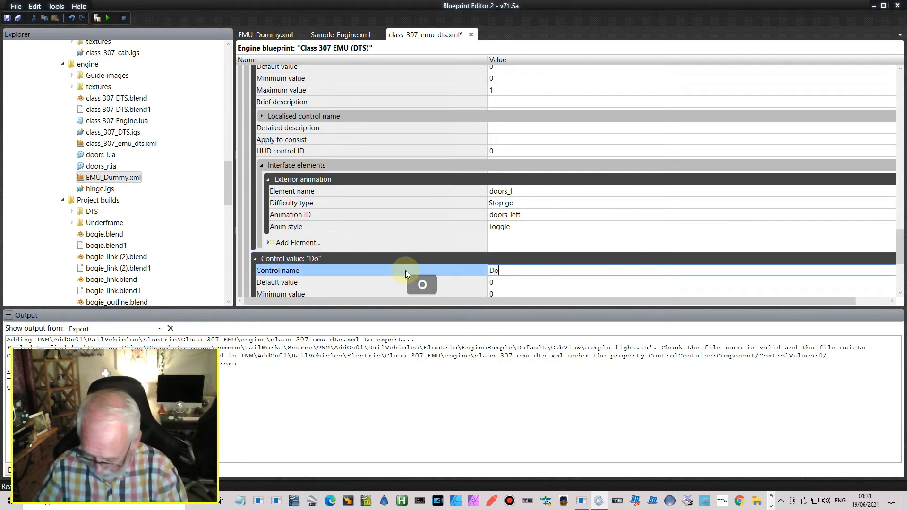
type("orsOpe")
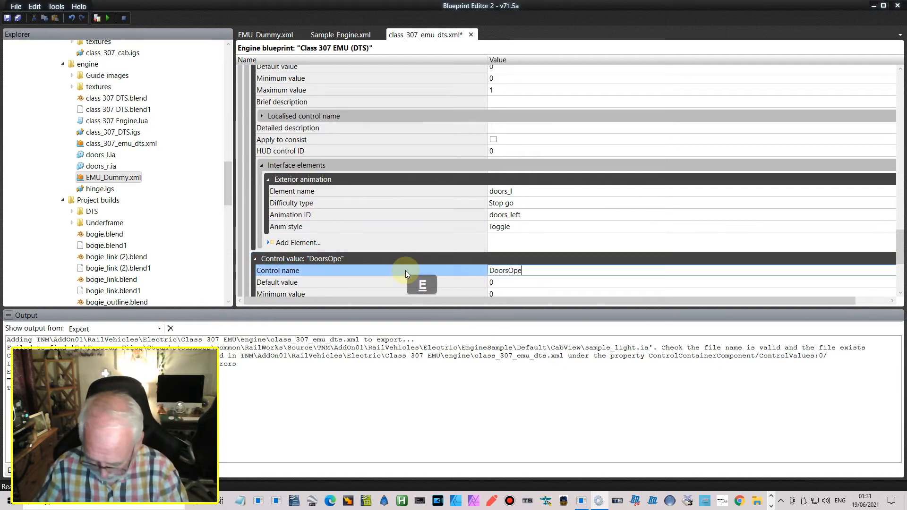
type("nClose")
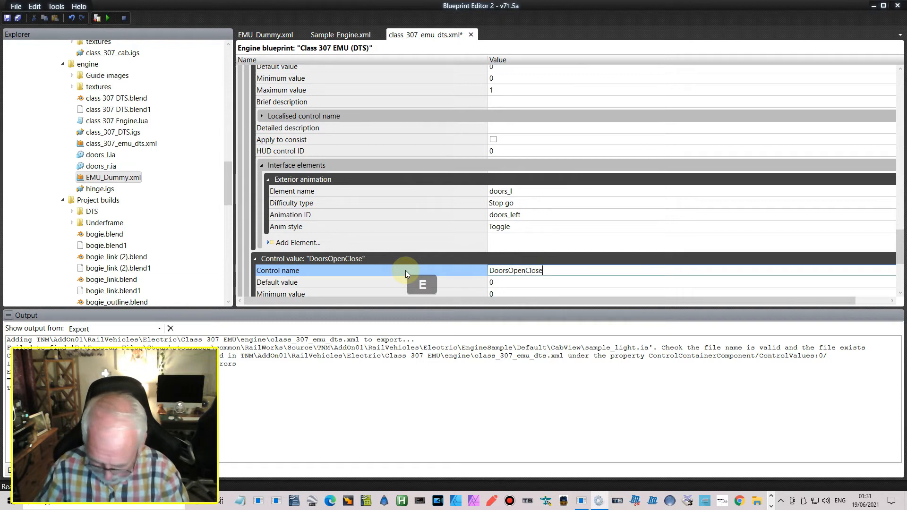
type("Rig")
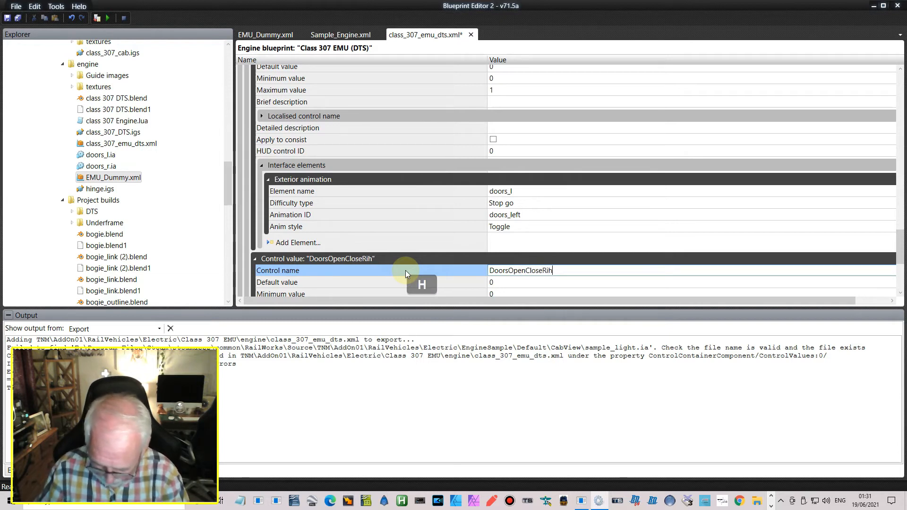
type("ht")
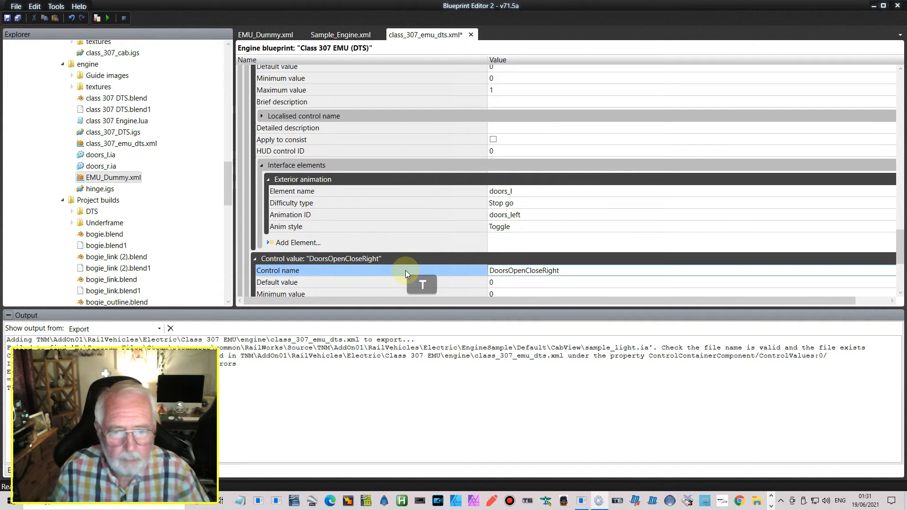
left_click(550, 283)
scroll(550, 283, "down", 3)
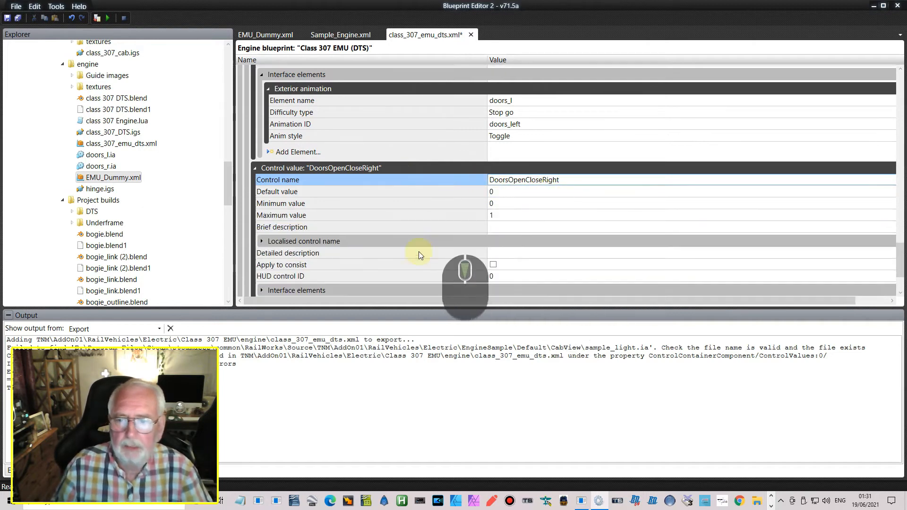
scroll(289, 243, "down", 1)
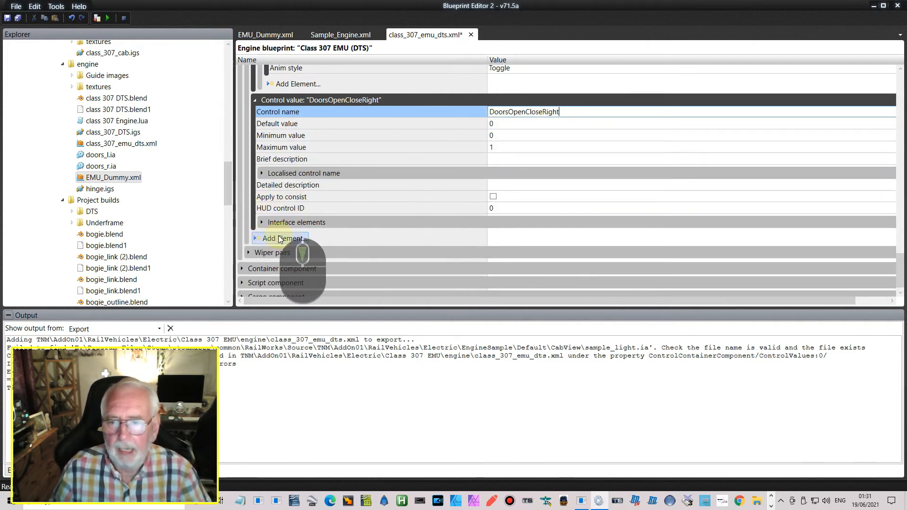
Add an Exterior animation element to the interface elements of DoorsOpenCloseRight.
left_click(262, 225)
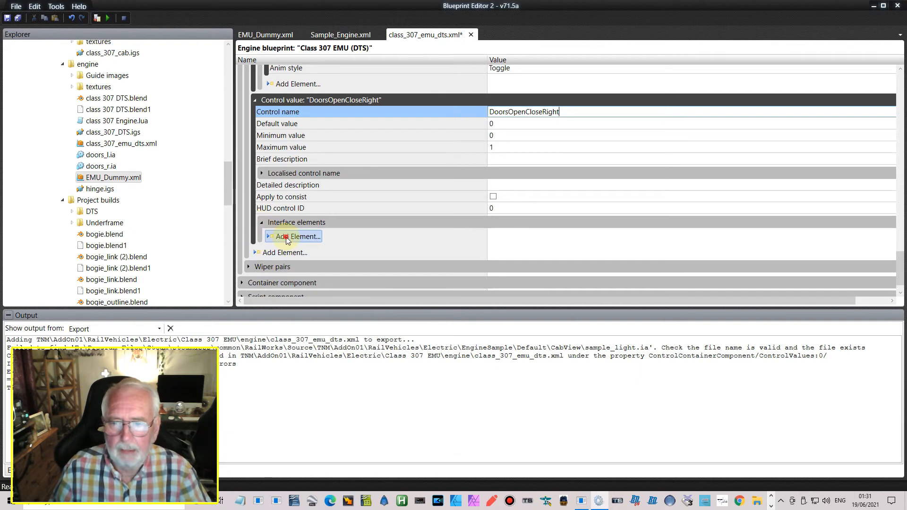
left_click(293, 236)
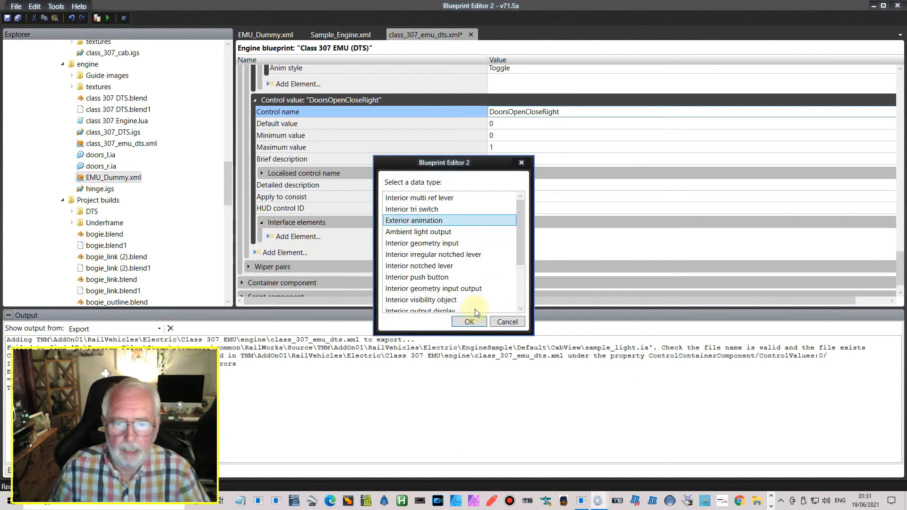
key("Return")
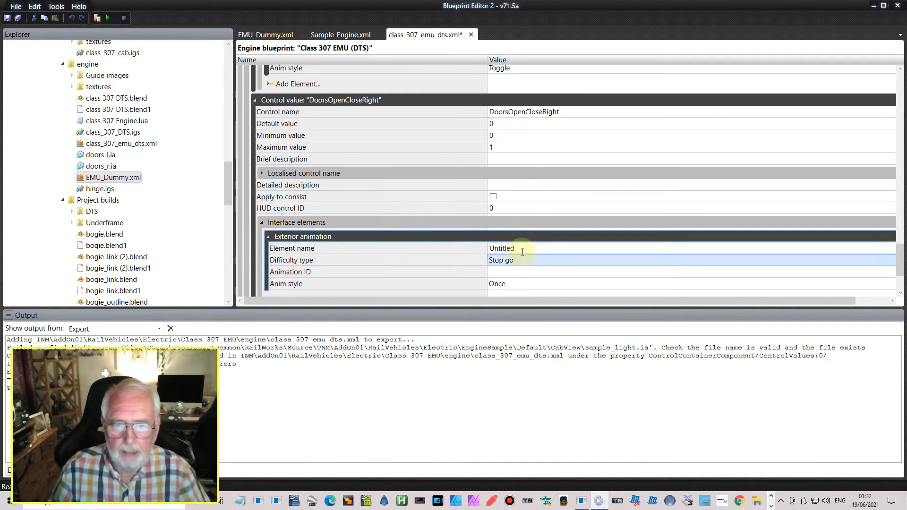
Set the element name of the DoorsOpenCloseRight exterior animation to doors_r.
left_click(511, 248)
type("doo")
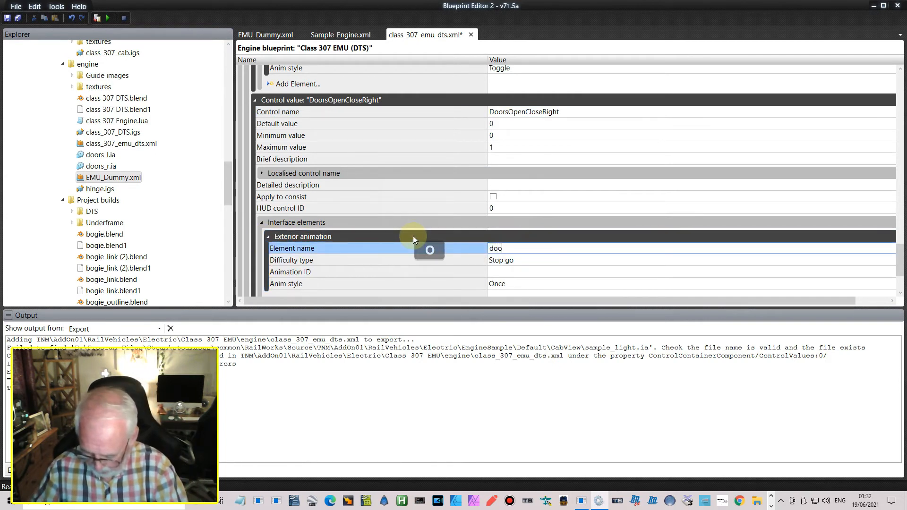
type("rs_r")
key("Return")
Set the doors_r exterior animation's Animation ID to doors_right and its Anim style to Toggle.
left_click(496, 271)
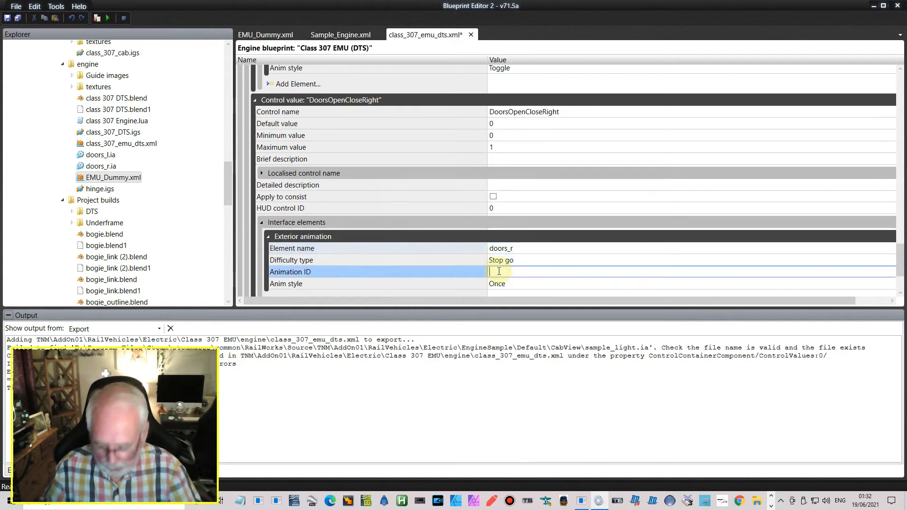
type("doors")
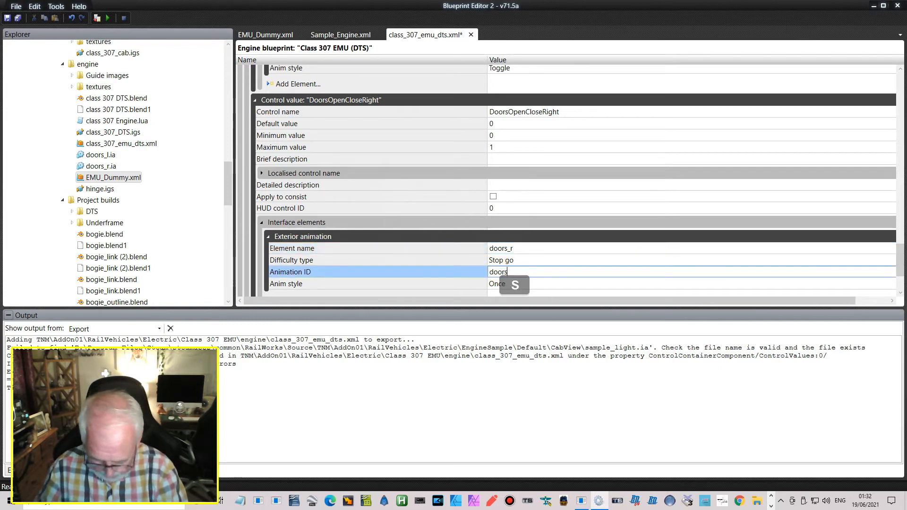
type("_right")
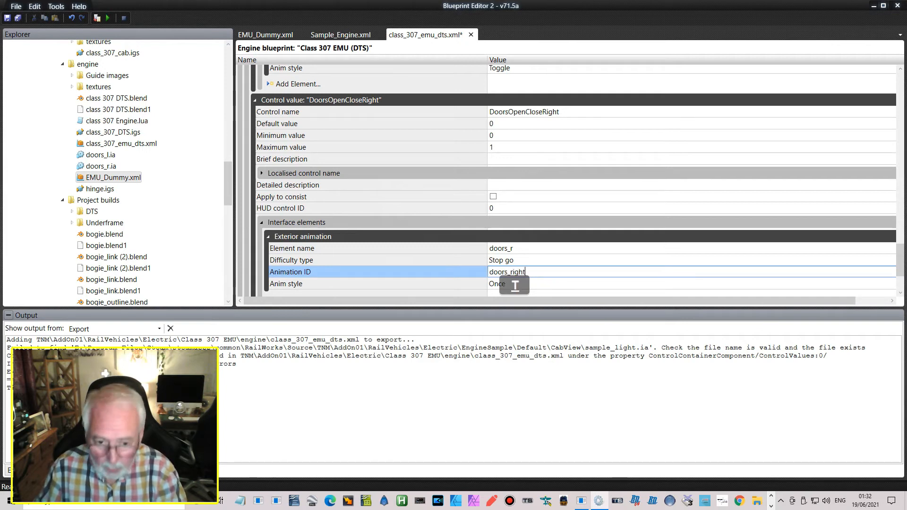
left_click(520, 286)
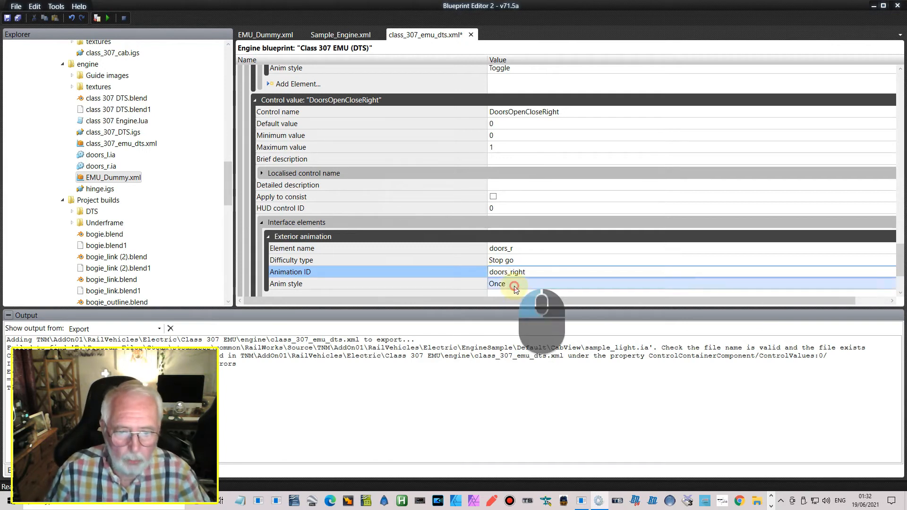
left_click(482, 299)
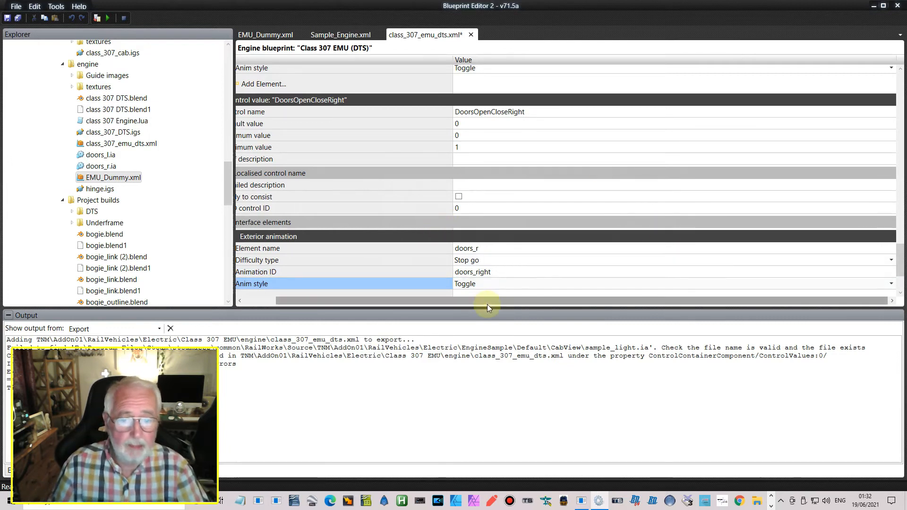
left_click_drag(486, 303, 364, 307)
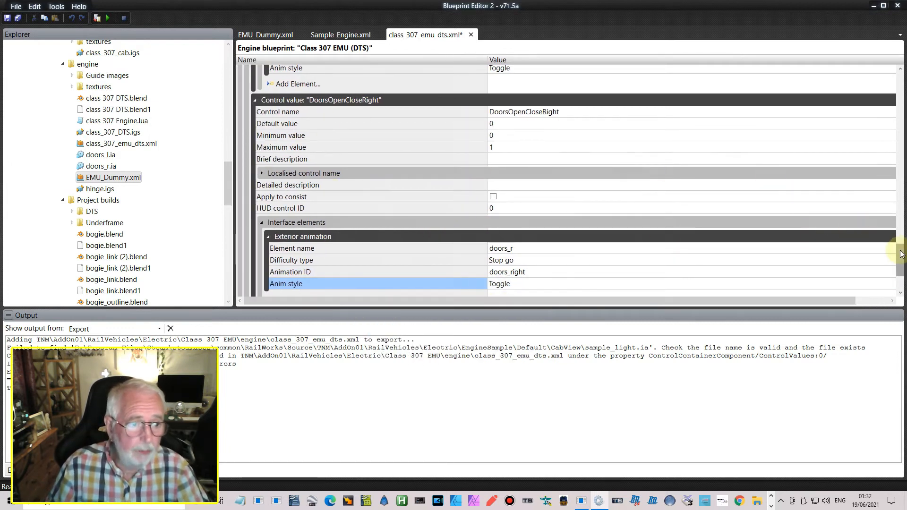
Check the script component's file name, then show class 307 Engine.lua in its folder and view its code in Notepad++.
scroll(901, 267, "down", 2)
scroll(900, 267, "down", 1)
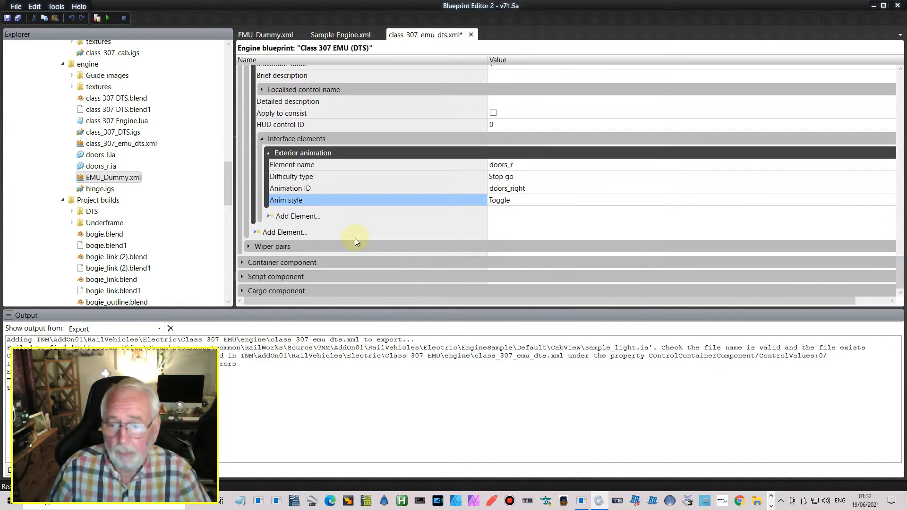
left_click(243, 277)
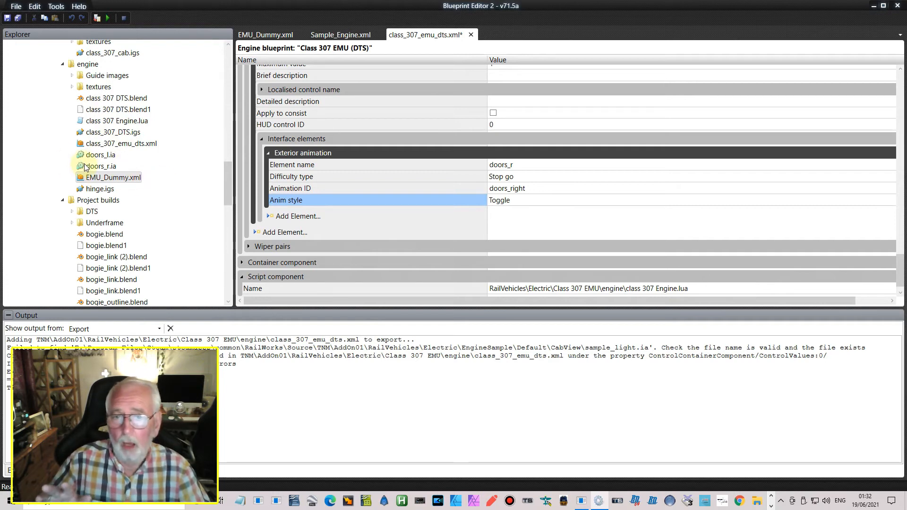
right_click(101, 121)
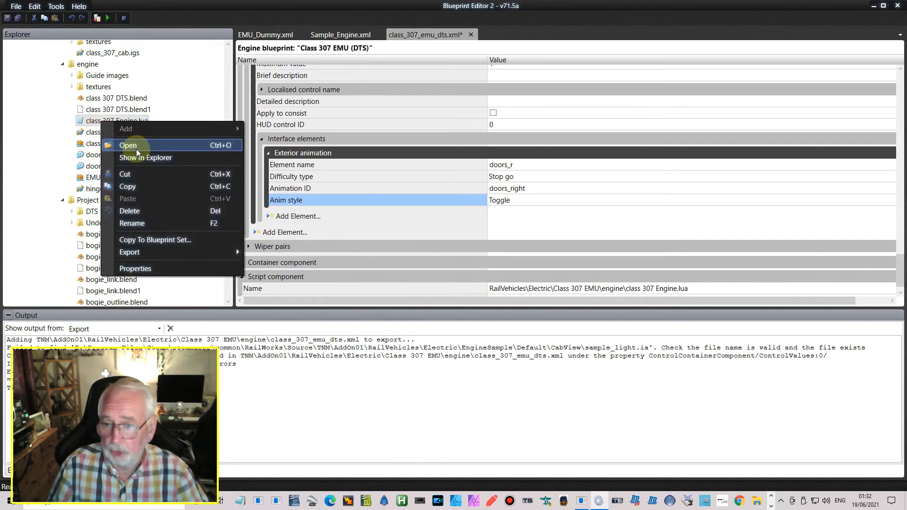
left_click(148, 162)
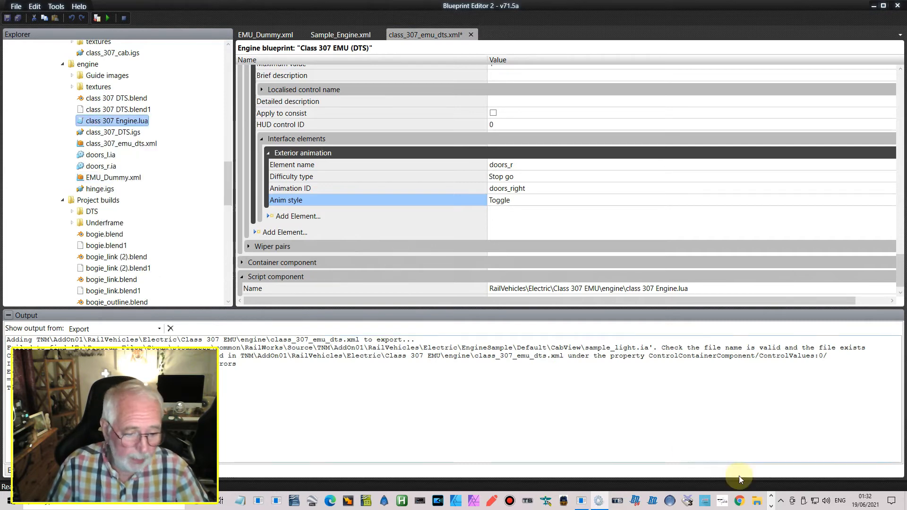
left_click(757, 503)
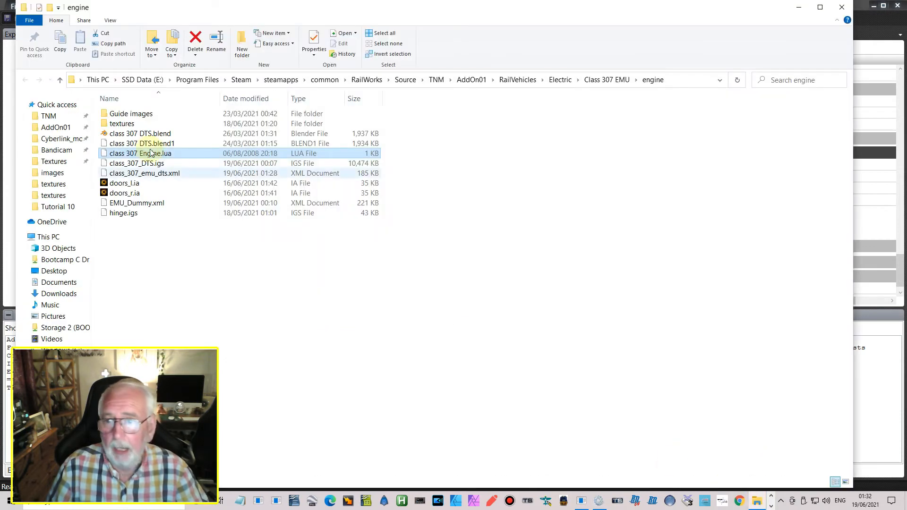
right_click(141, 152)
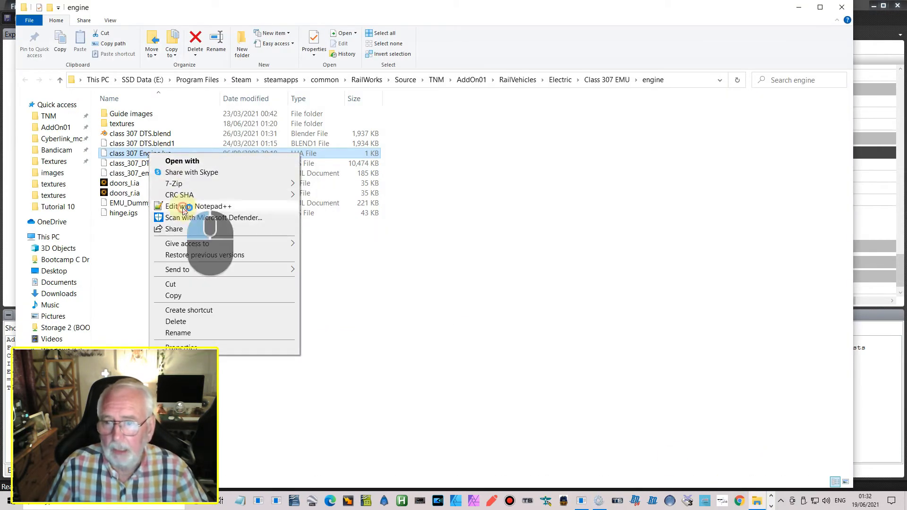
left_click(211, 233)
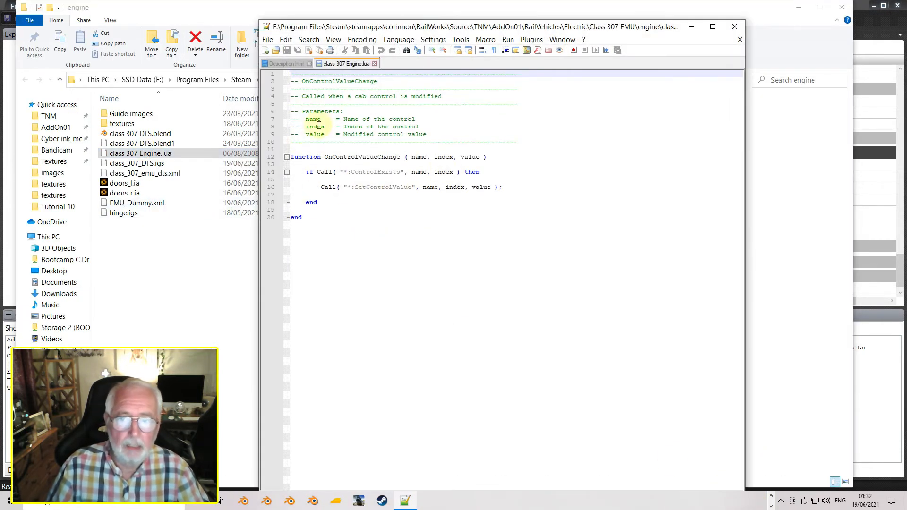
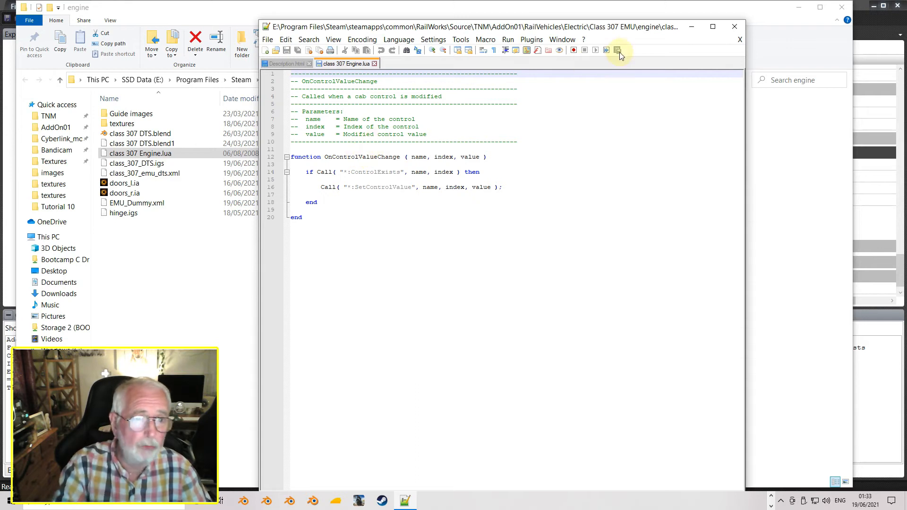
Close the Lua script and the engine folder window to return to Blueprint Editor.
left_click(734, 27)
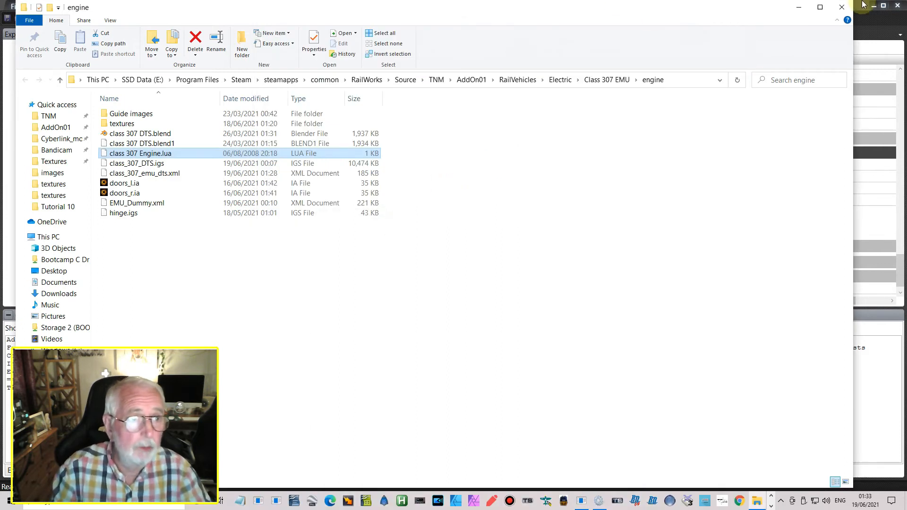
left_click(842, 7)
left_click(528, 288)
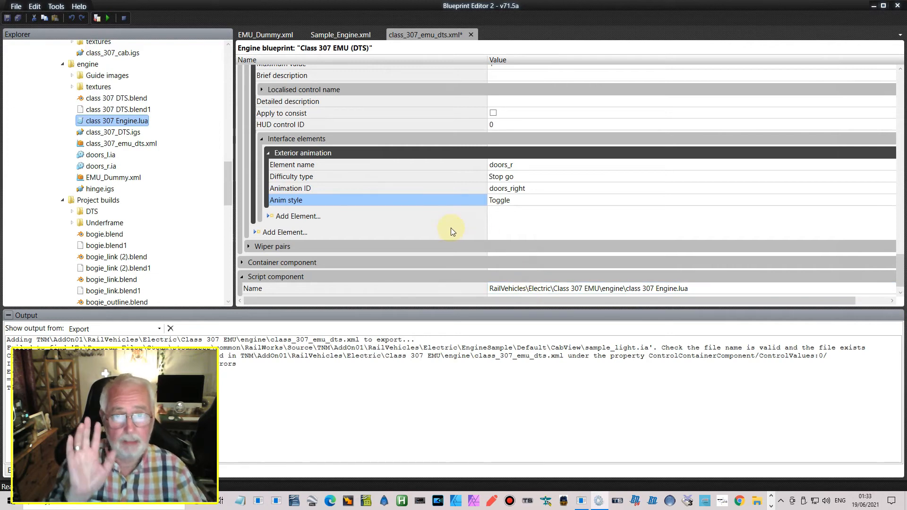
Add a Passenger doorway def to the Cargo def of the cargo component.
scroll(451, 231, "down", 1)
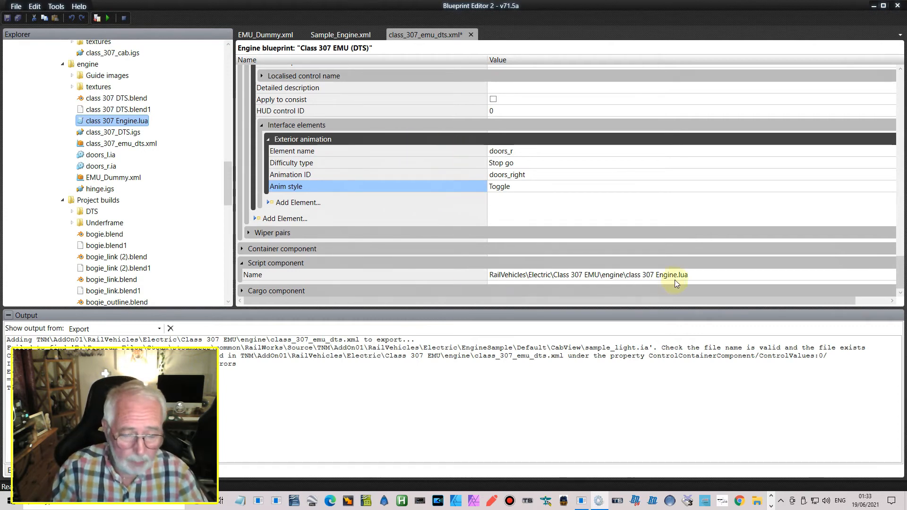
left_click(242, 291)
scroll(285, 233, "down", 2)
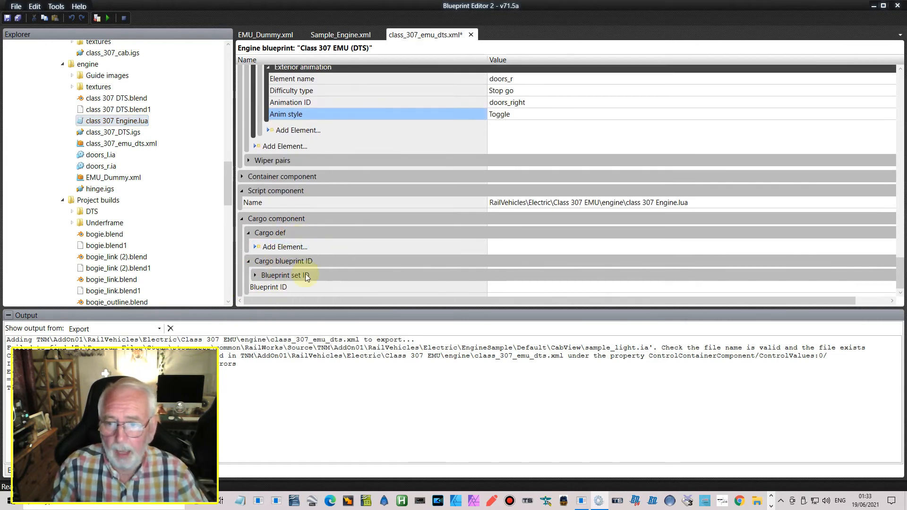
left_click(284, 246)
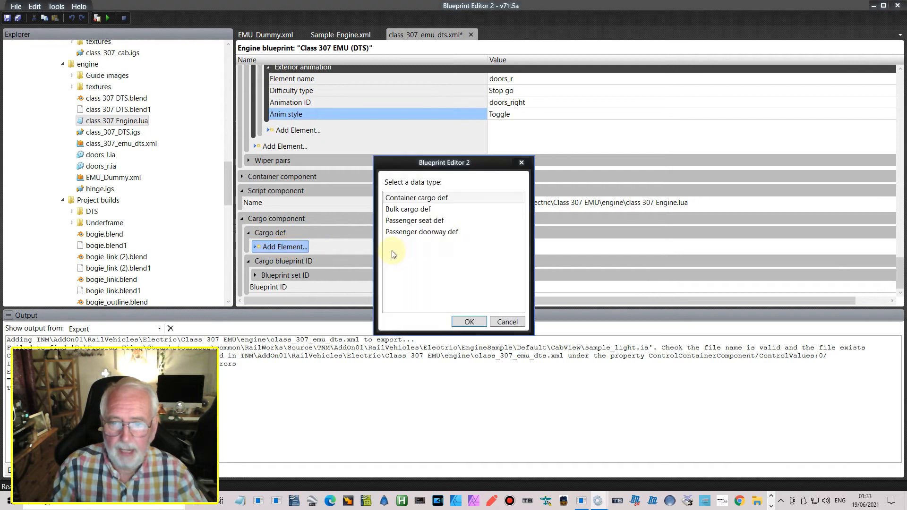
left_click(416, 232)
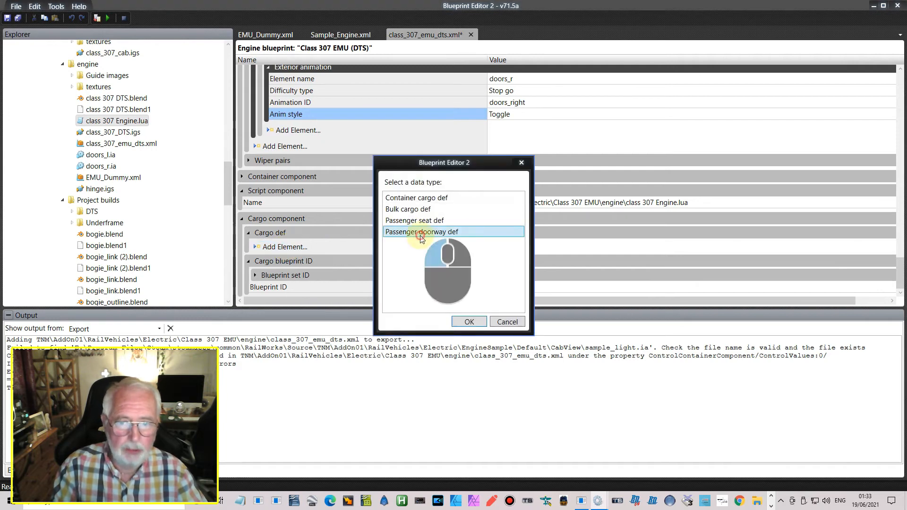
left_click(469, 321)
Set the new passenger doorway's Offset X to 1.39 and Offset Z to 7.05.
left_click(255, 232)
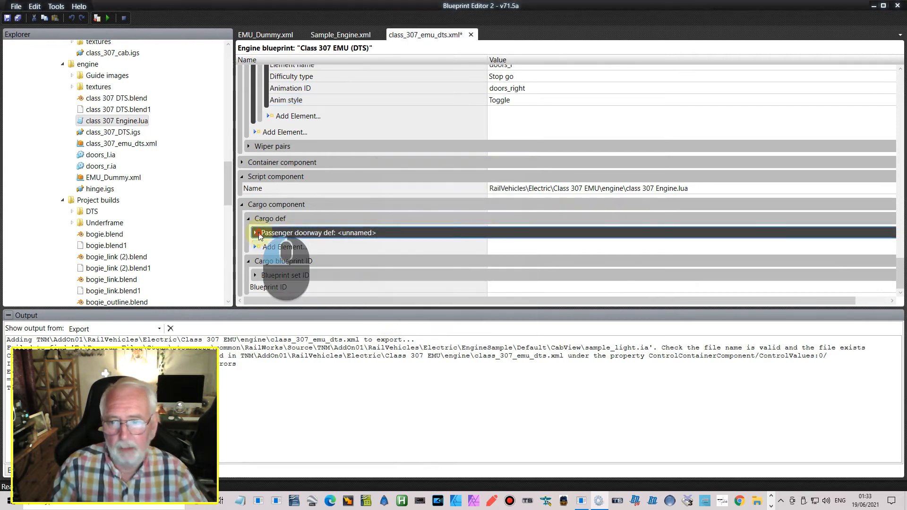
scroll(484, 230, "down", 2)
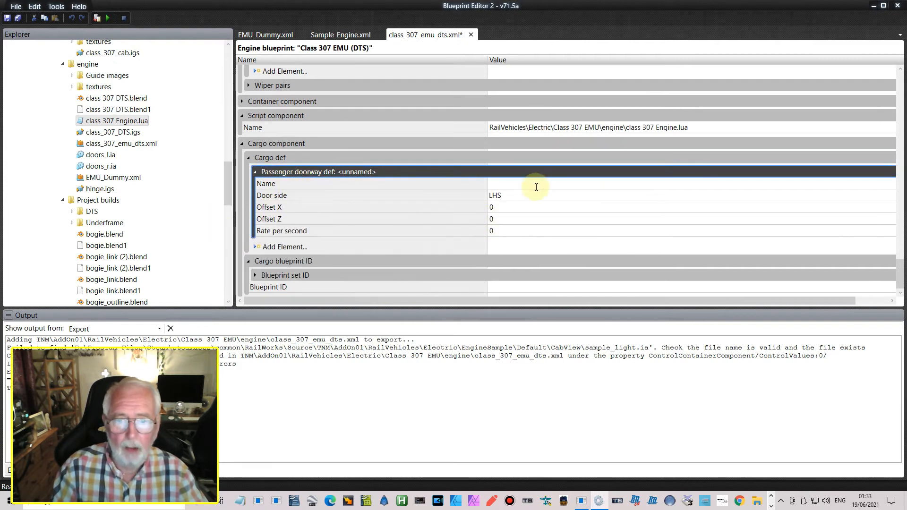
left_click(506, 210)
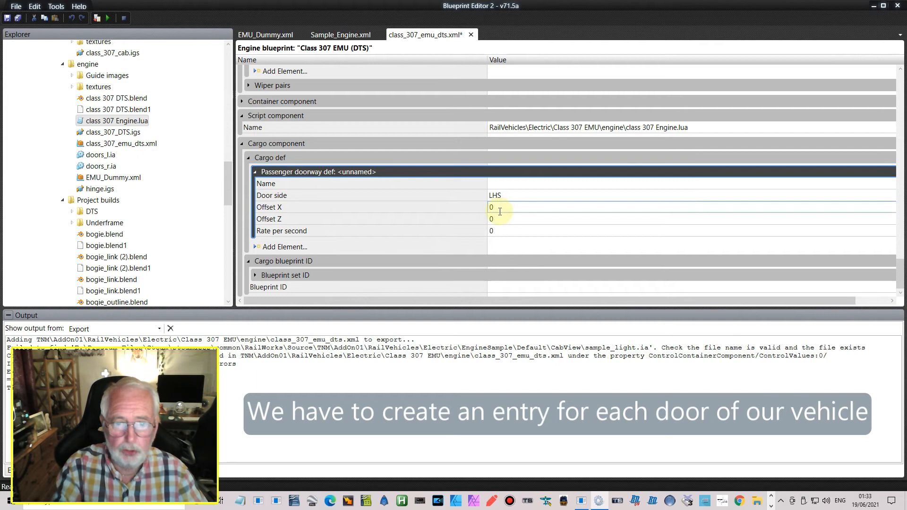
left_click(500, 219)
left_click(500, 234)
left_click(500, 219)
left_click(494, 209)
type("1.39")
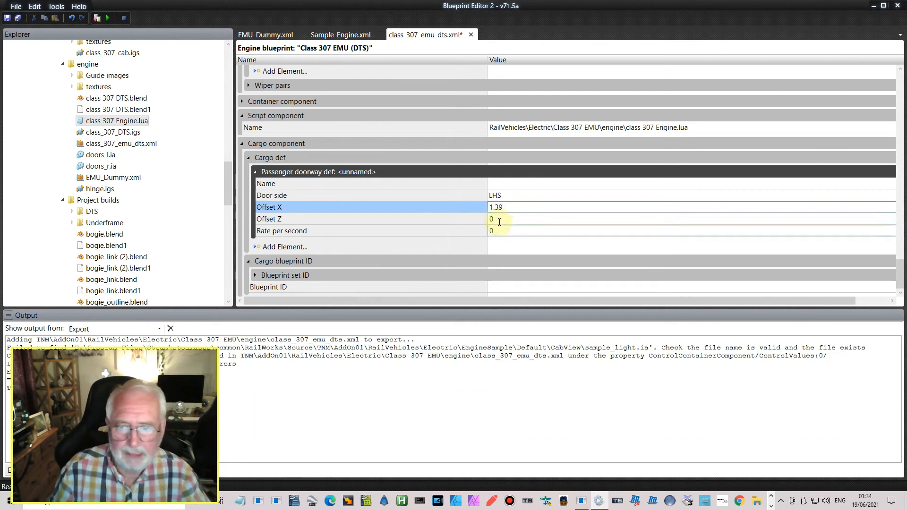
left_click(446, 219)
type("7")
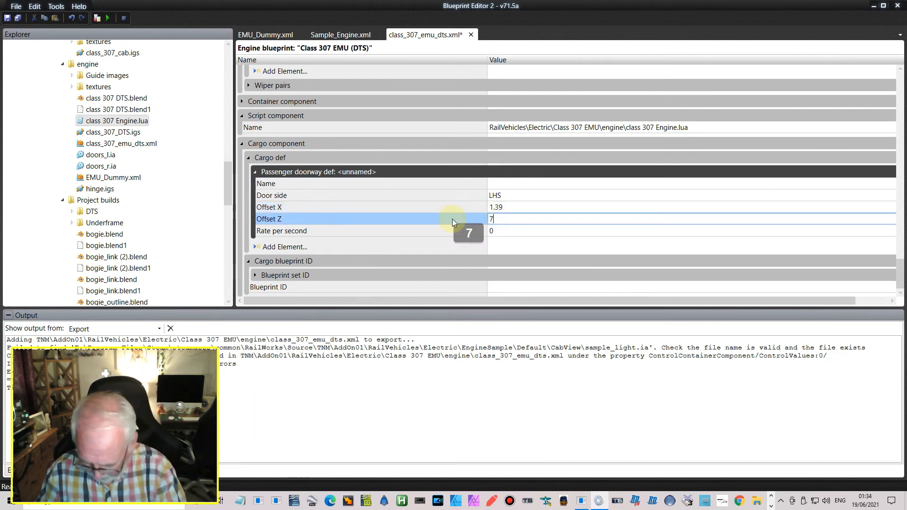
type(".05")
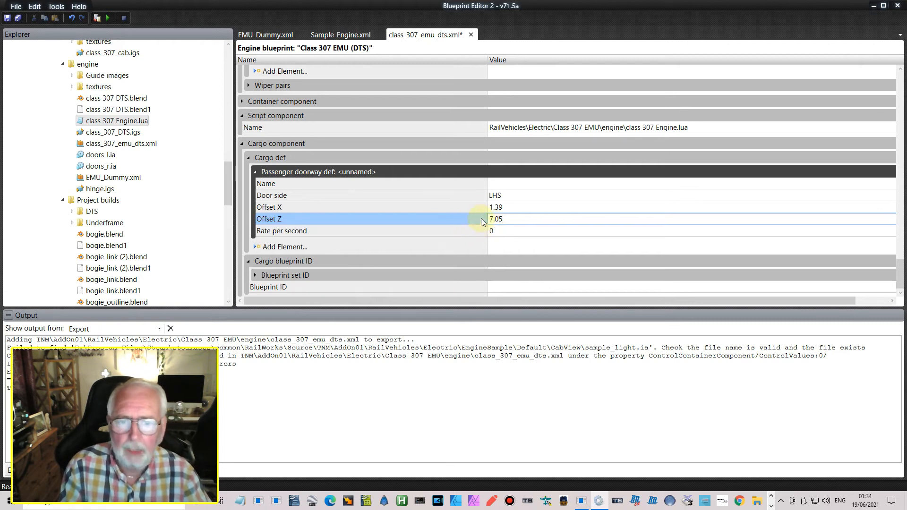
Name the passenger doorway door01_r and set its Rate per second to 2.
left_click(500, 184)
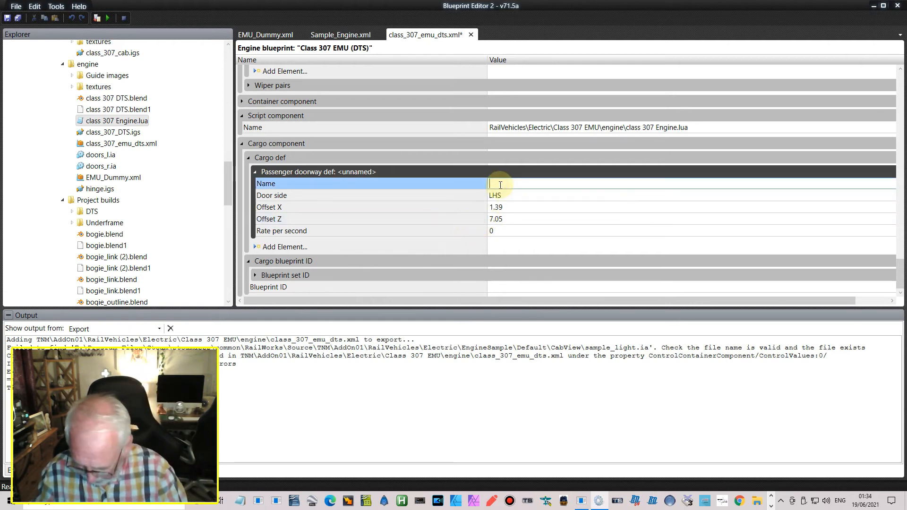
type("door")
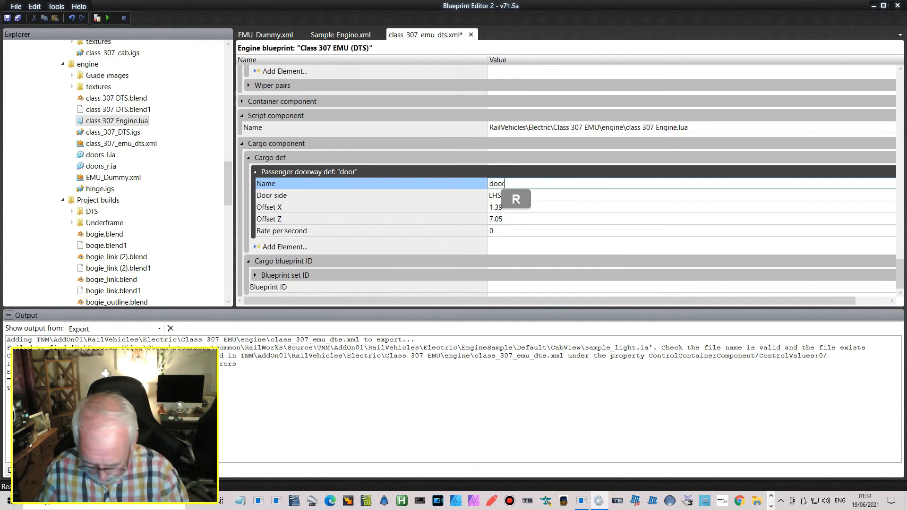
type("01_r")
key("Return")
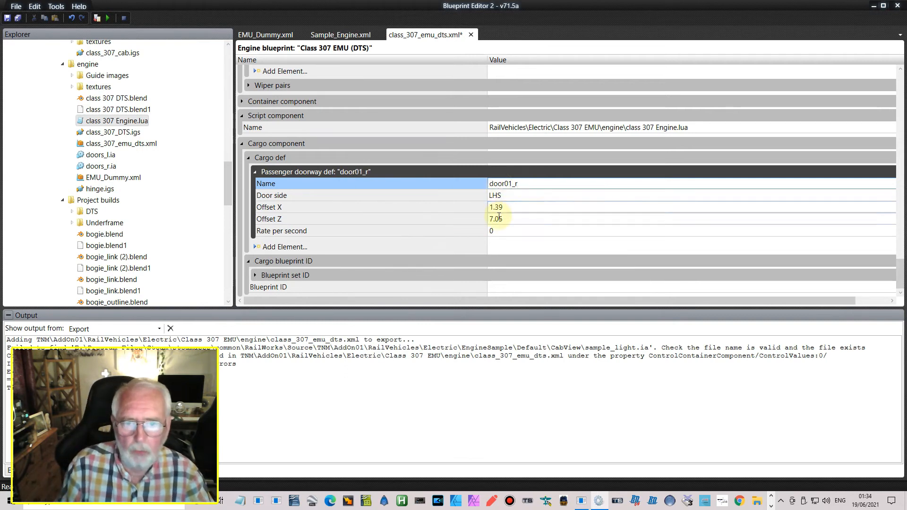
left_click(500, 231)
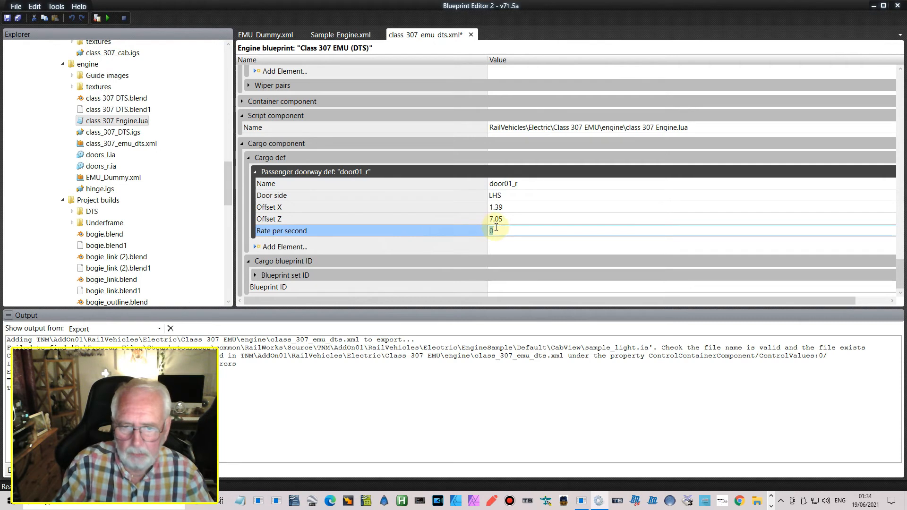
type("2")
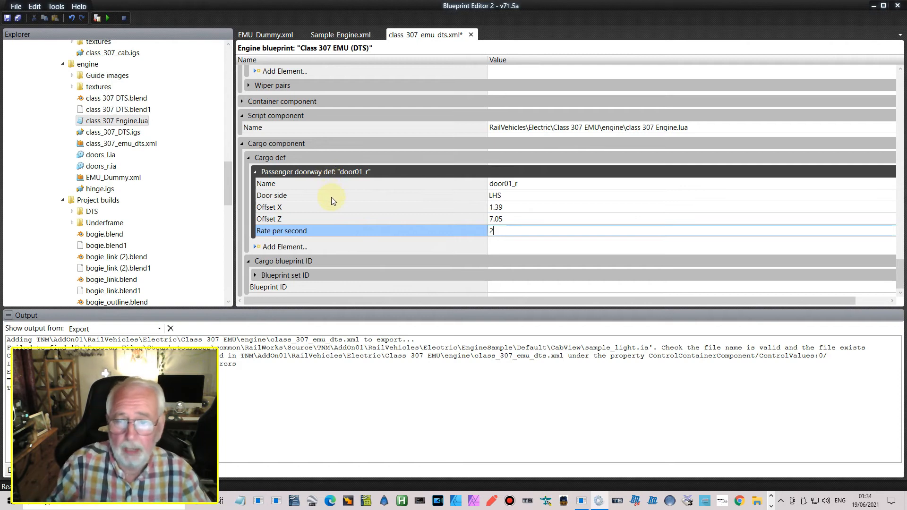
Delete the door01_r passenger doorway def and copy the complete Cargo def from EMU_Dummy.xml.
left_click(319, 172)
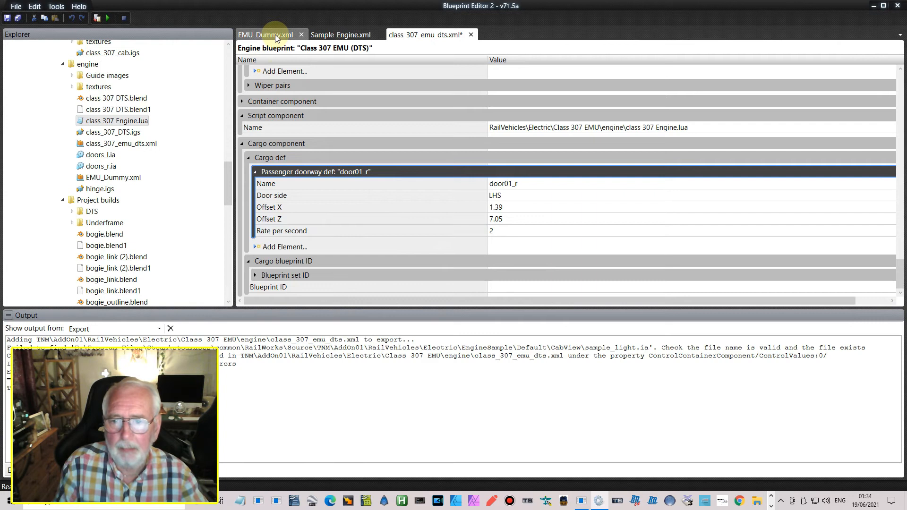
key("Delete")
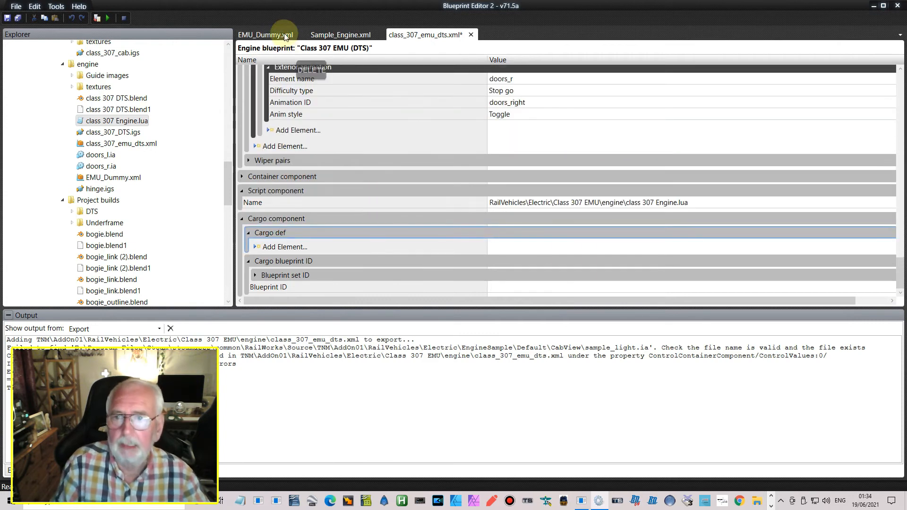
left_click(285, 36)
scroll(322, 203, "down", 8)
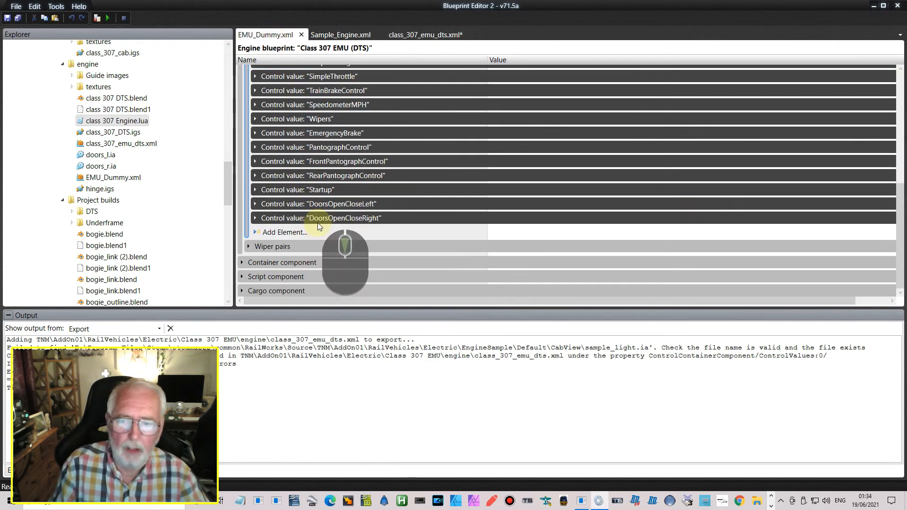
left_click(242, 291)
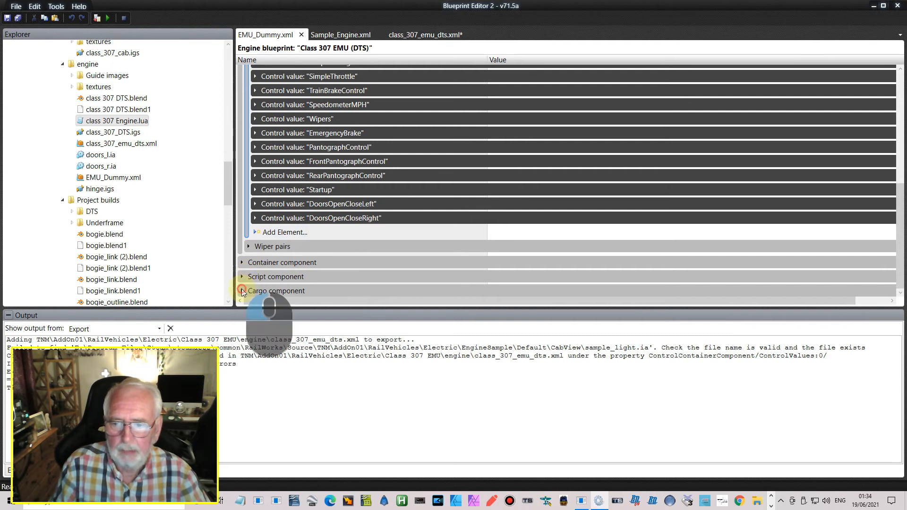
left_click(248, 276)
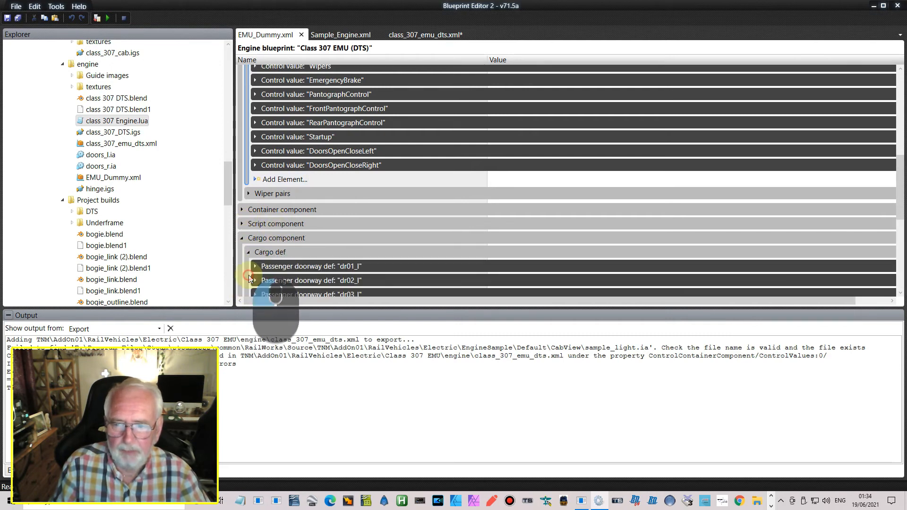
right_click(292, 254)
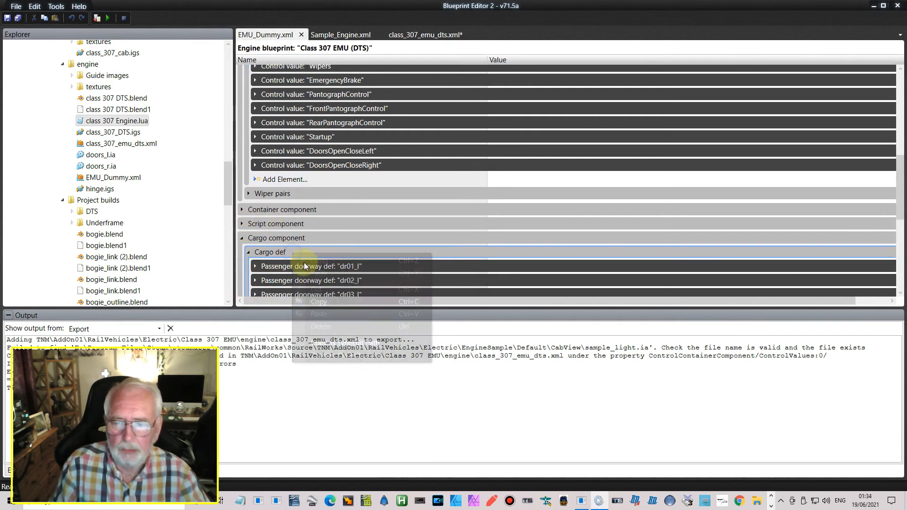
left_click(333, 301)
Paste the copied Cargo def over the empty Cargo def of the cargo component in class_307_emu_dts.xml.
left_click(424, 35)
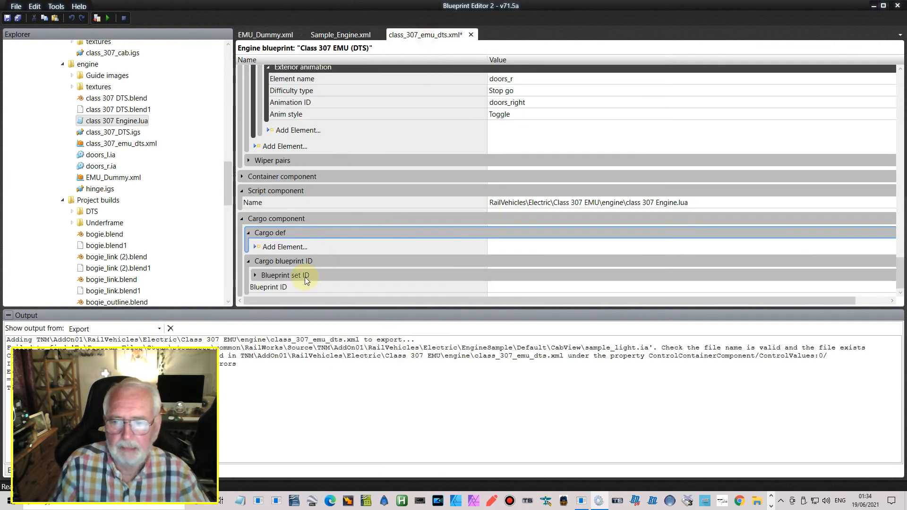
scroll(297, 279, "down", 2)
left_click(295, 233)
right_click(295, 234)
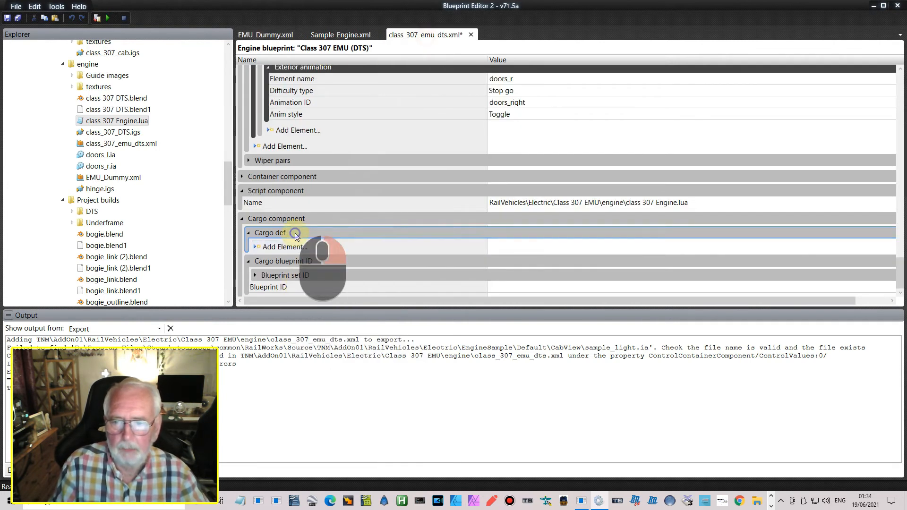
left_click(321, 294)
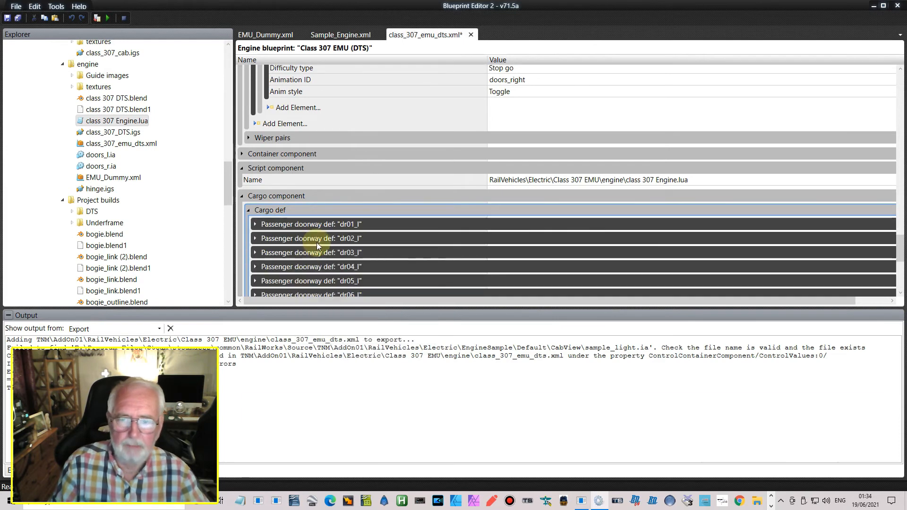
scroll(329, 252, "down", 5)
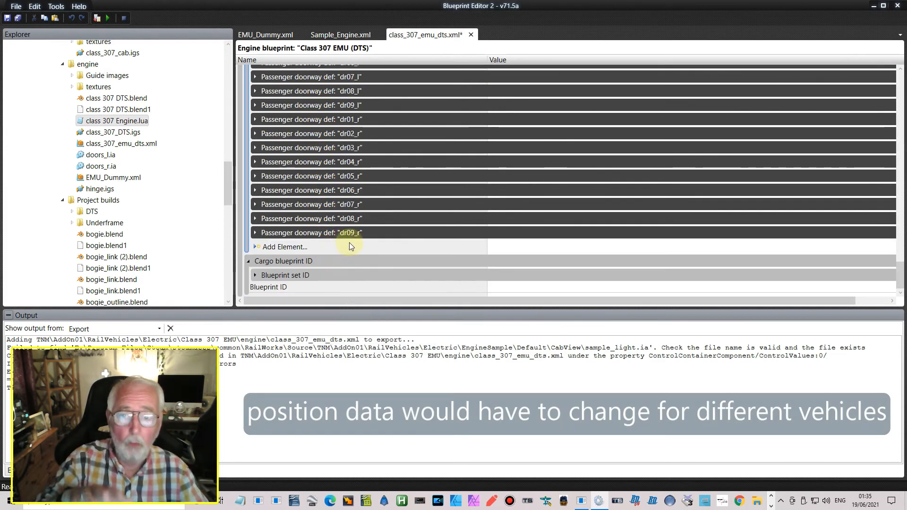
Clear the output log and export the class_307_emu_dts.xml blueprint.
left_click(171, 329)
scroll(386, 203, "up", 5)
scroll(384, 199, "up", 5)
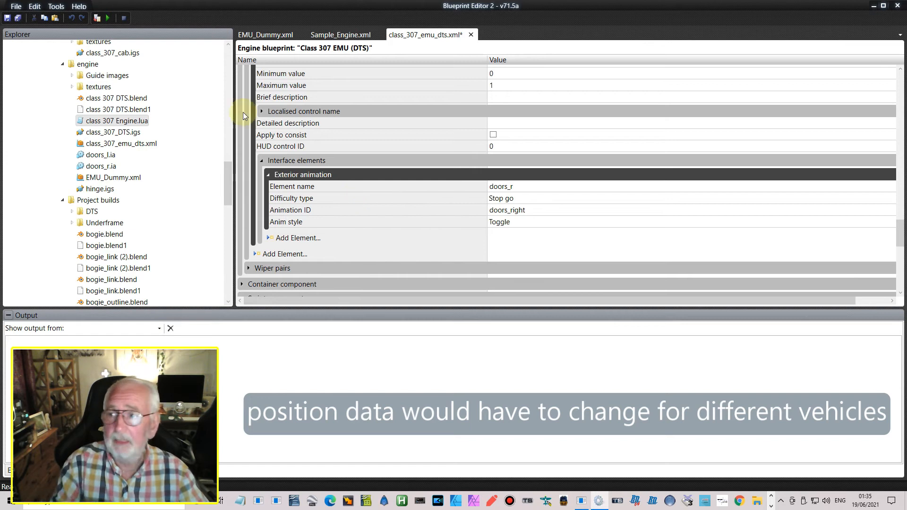
left_click(16, 7)
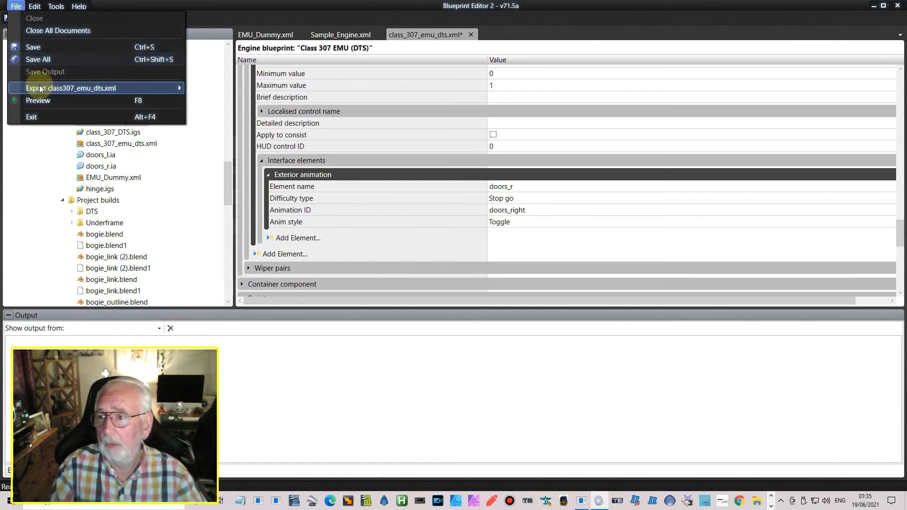
mouse_move(40, 89)
left_click(203, 90)
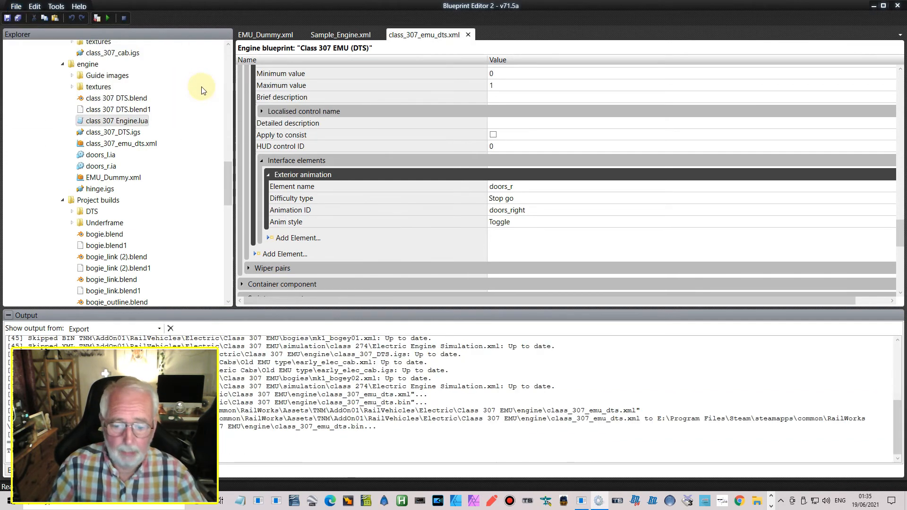
right_click(314, 394)
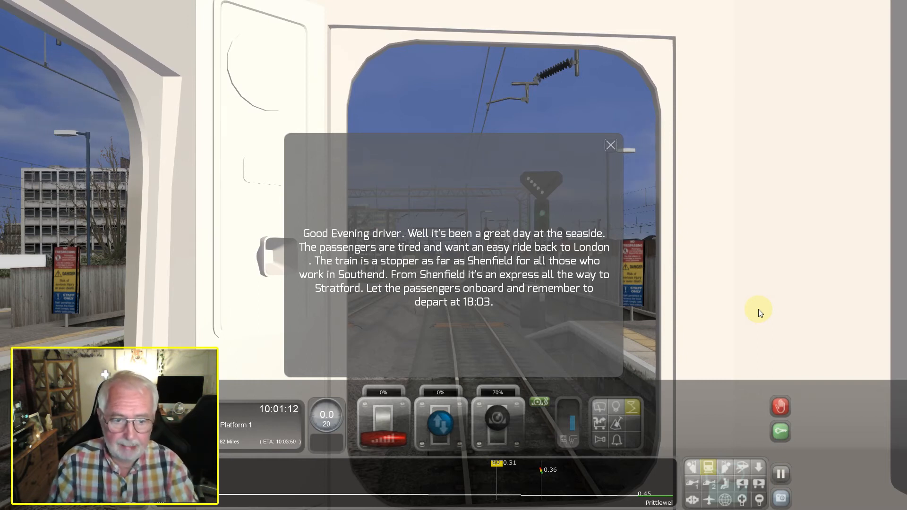
In Train Simulator, dismiss the scenario briefing and load passengers at Southend Victoria while viewing the train from the front external camera.
left_click(609, 145)
right_click_drag(670, 182, 673, 208)
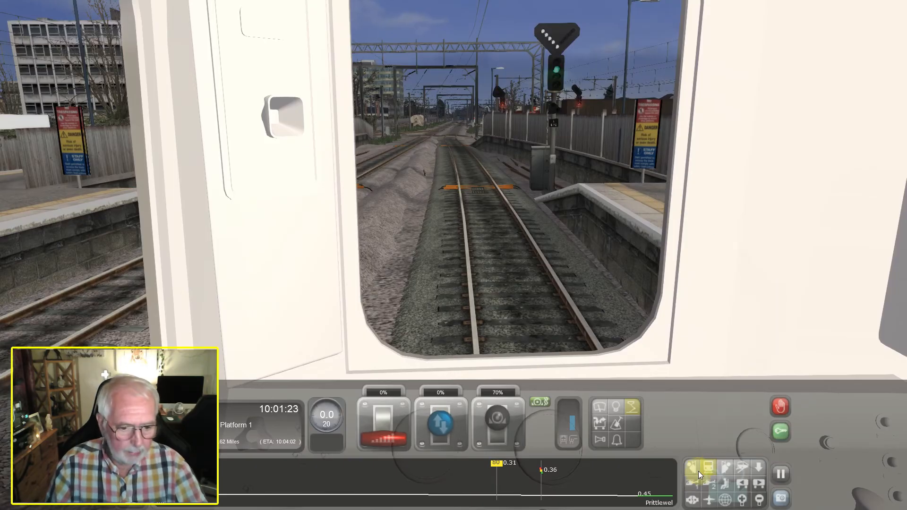
left_click(693, 482)
right_click_drag(739, 326, 742, 299)
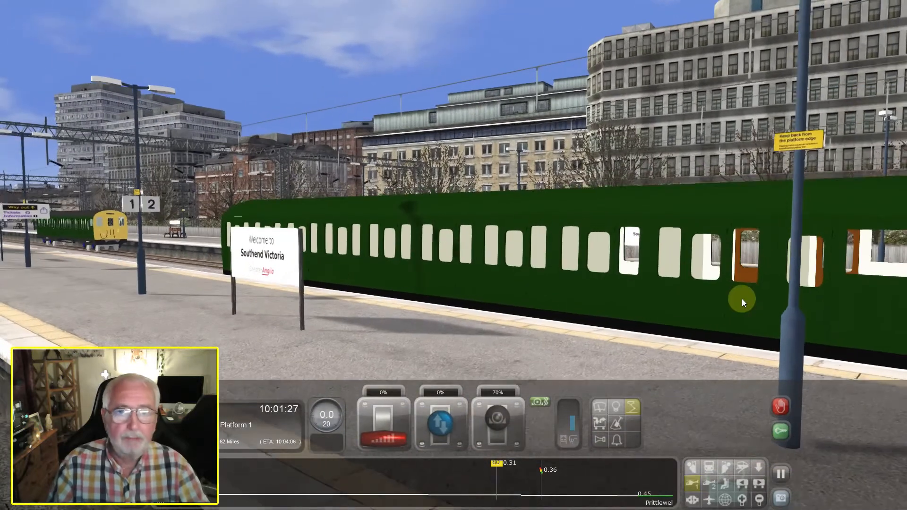
key("Left")
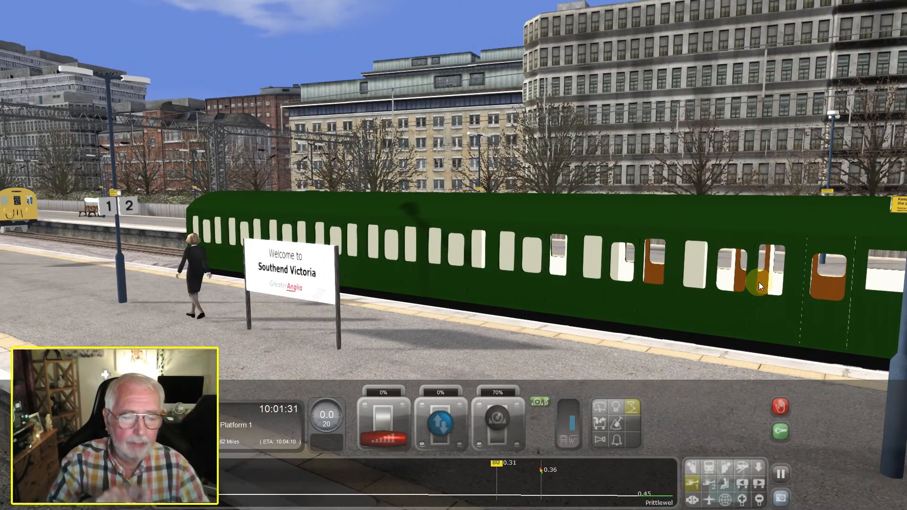
right_click_drag(757, 291, 759, 293)
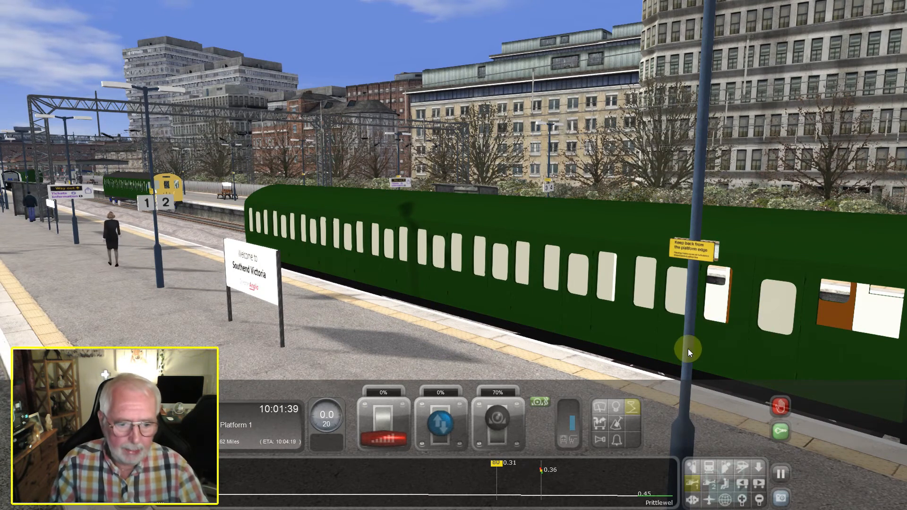
left_click(598, 421)
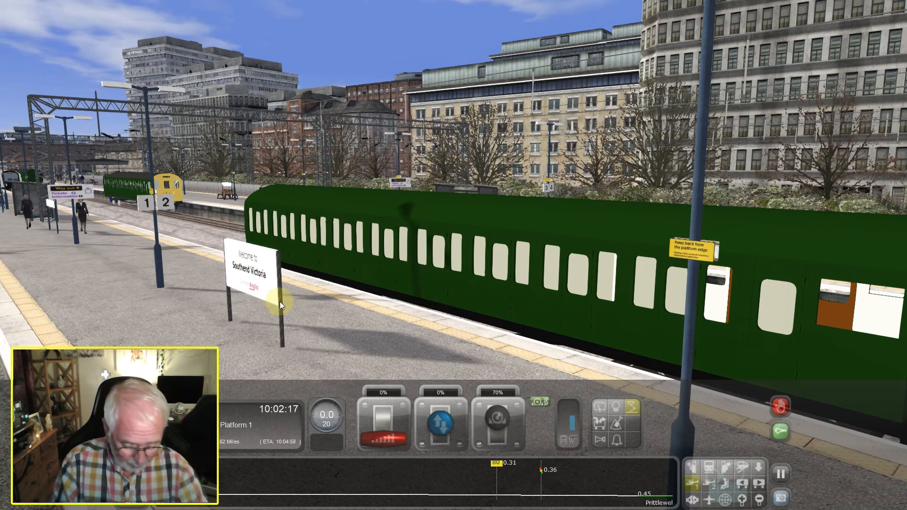
Return to the cab view, set the reverser to 100%, and release the train brake to 0%.
key("1")
right_click_drag(395, 289, 432, 237)
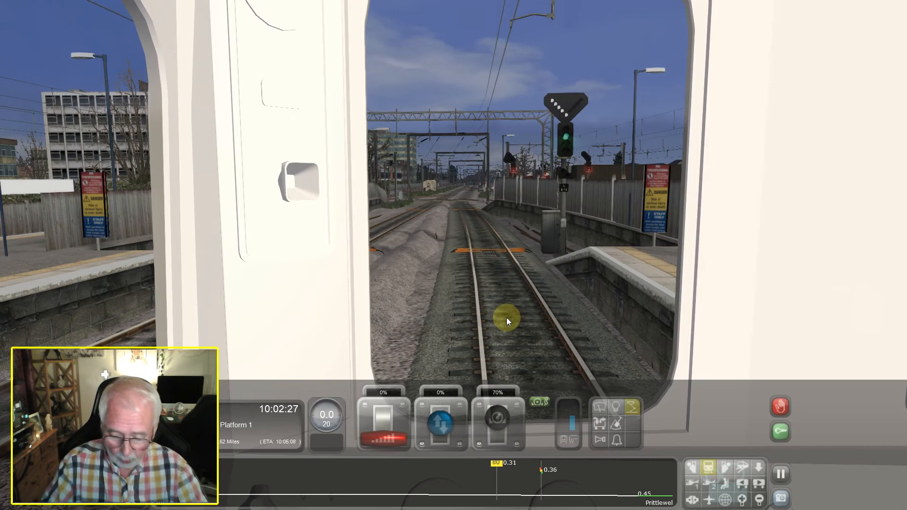
key("w")
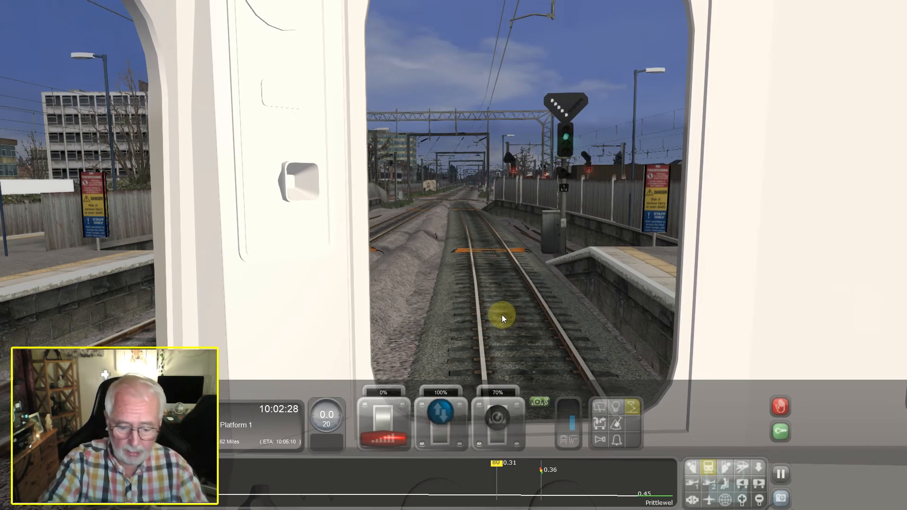
key("semicolon")
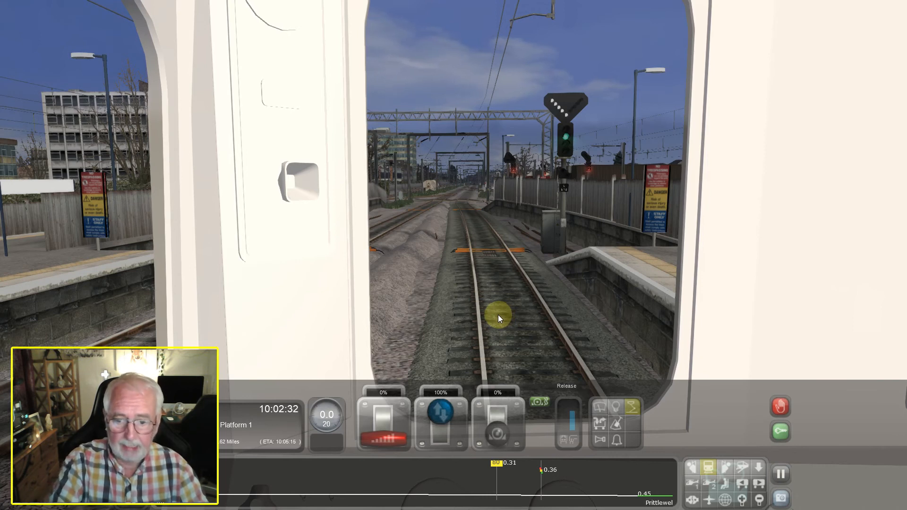
Open the throttle to about 25% to drive the train out of Southend Victoria towards Prittlewell.
key("a")
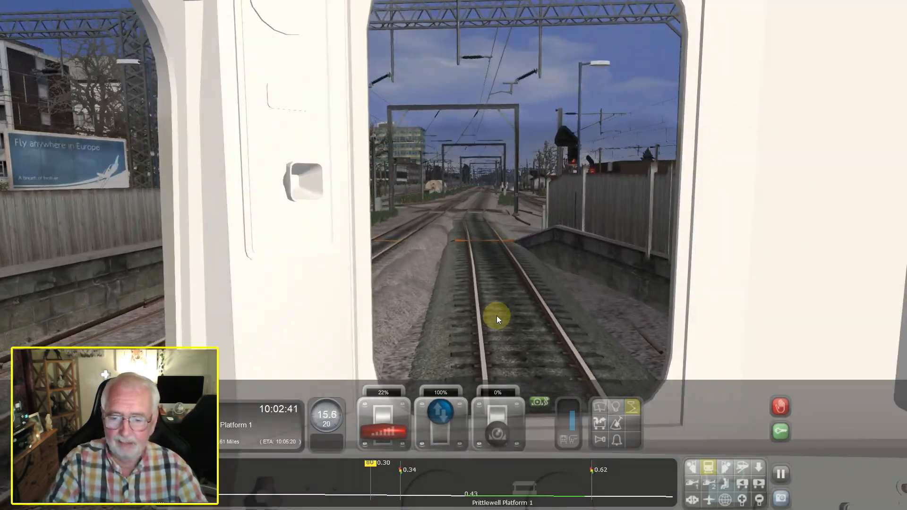
key("a")
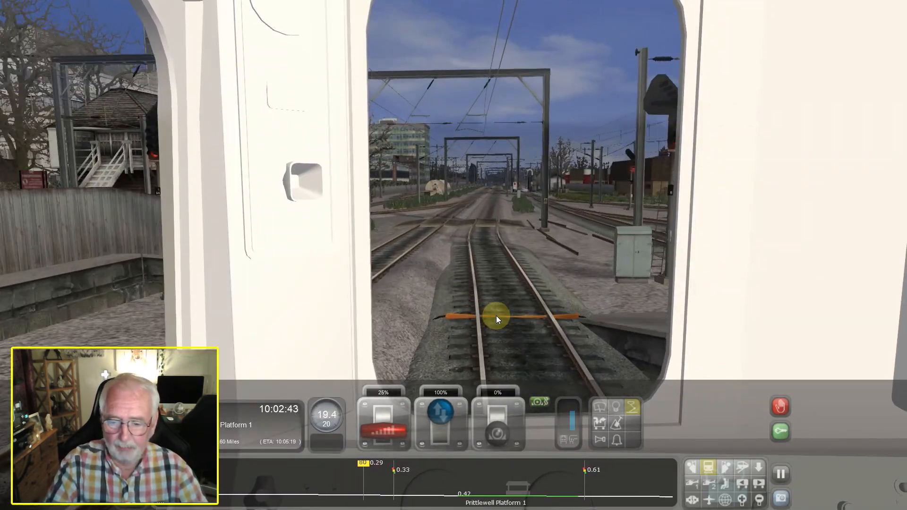
key("d")
key("a")
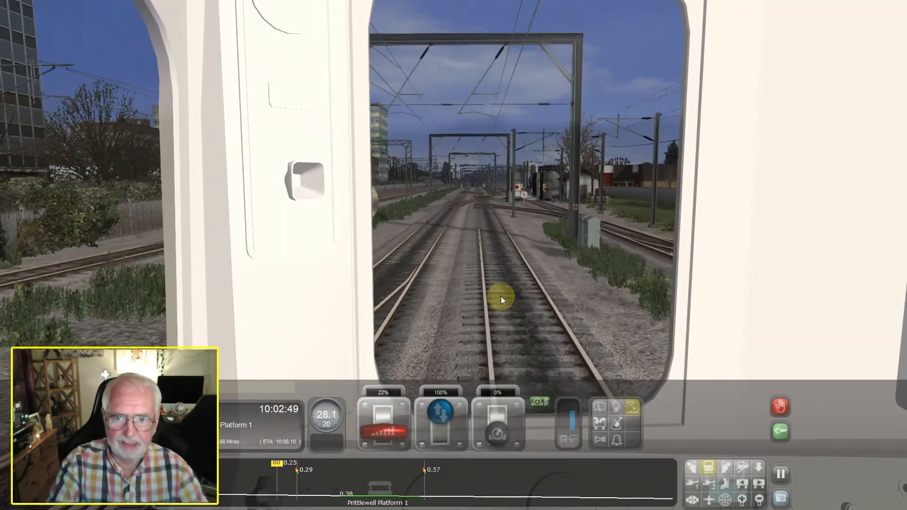
Cut the throttle, brake to a stop at Prittlewell Platform 1, and load passengers while viewing from the front external camera.
key("d")
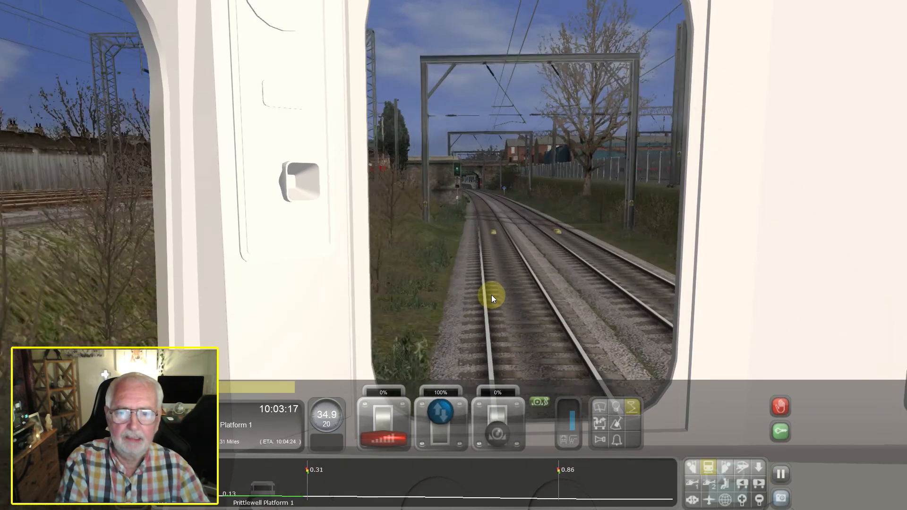
key("apostrophe")
key("apostrophe")
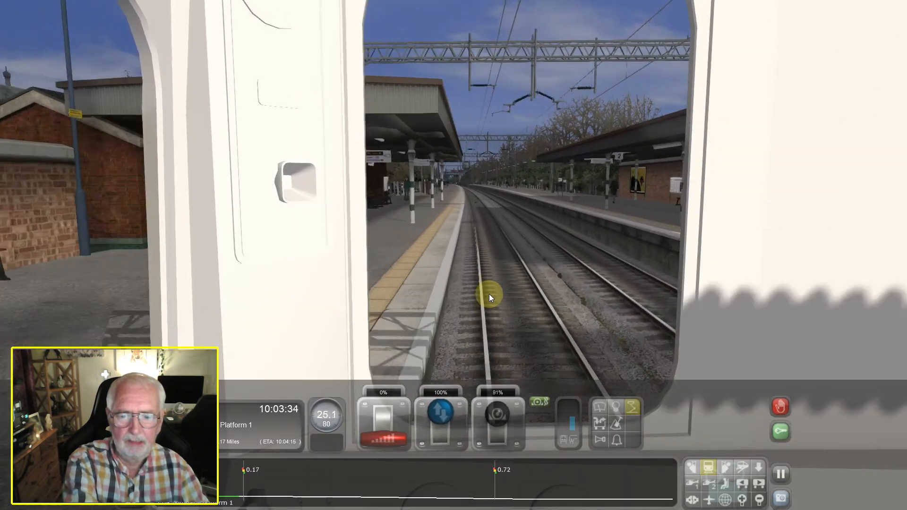
key("apostrophe")
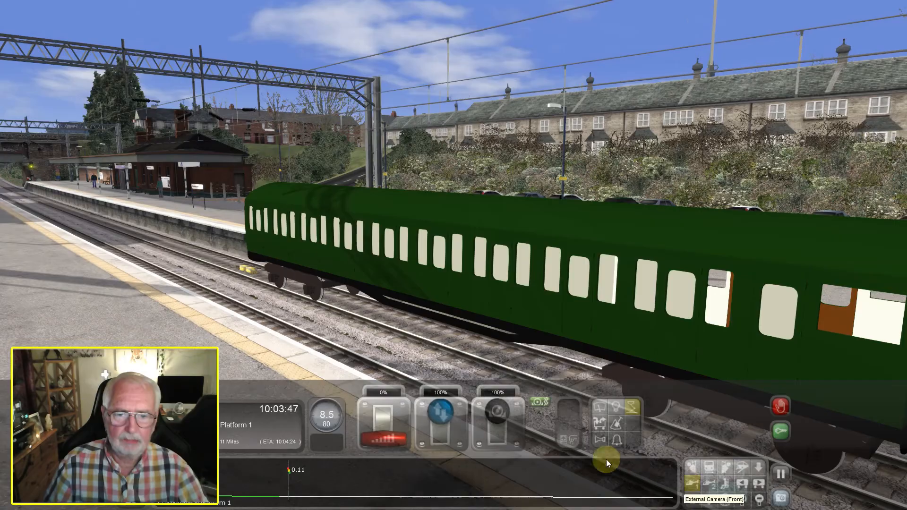
left_click(691, 481)
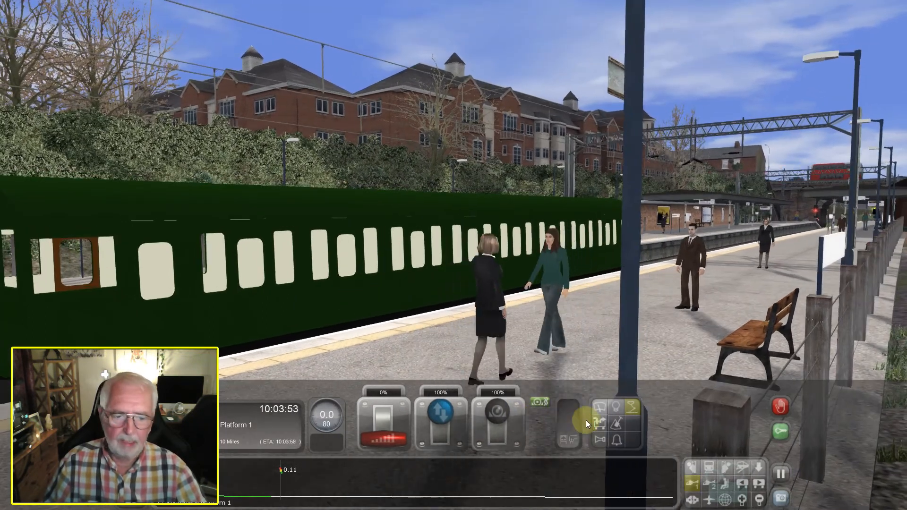
left_click(599, 421)
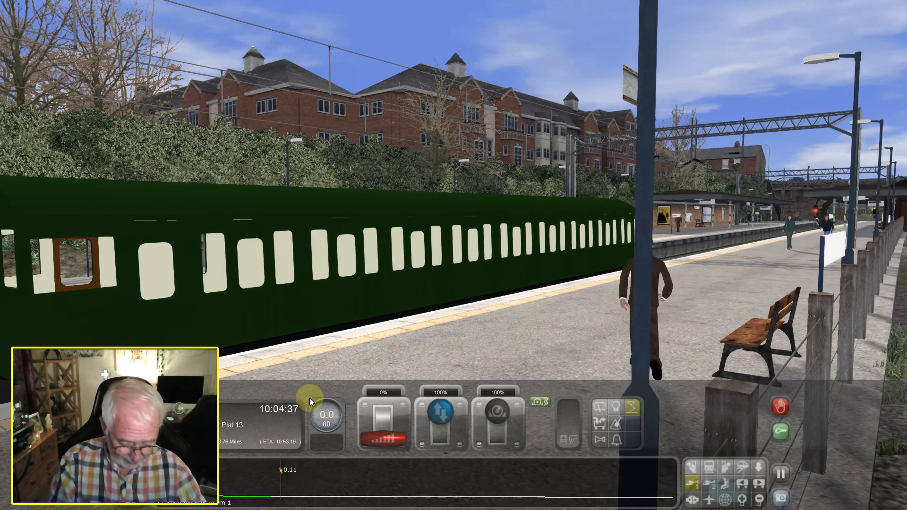
Return to the cab and test the desk levers, moving the brake to about 96% and the throttle to 12%.
key("1")
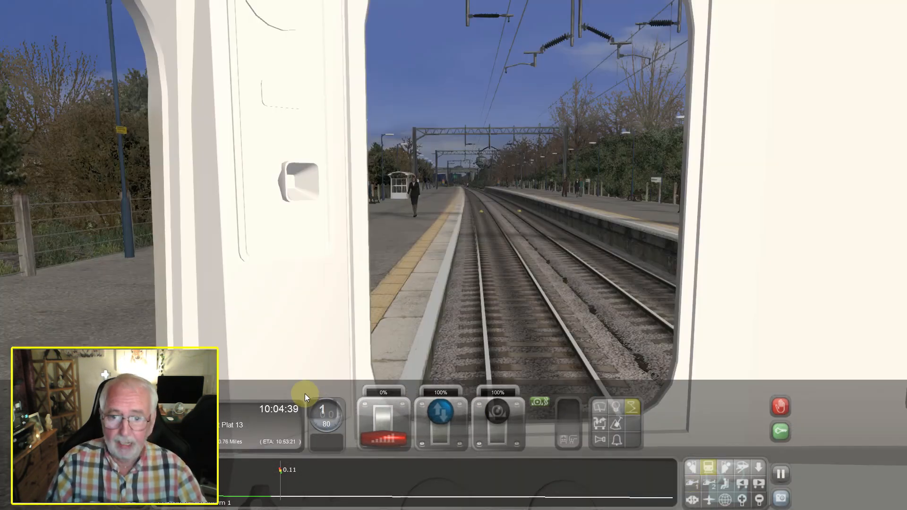
right_click_drag(306, 398, 313, 393)
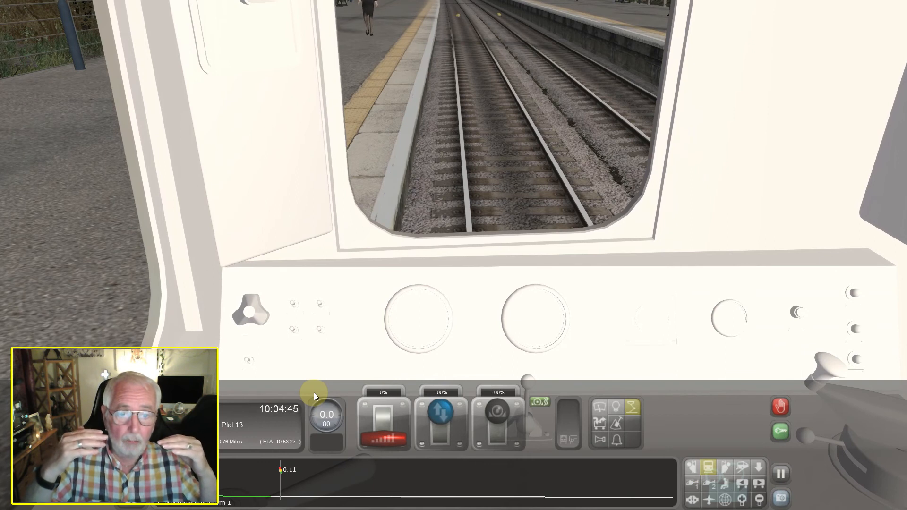
right_click_drag(331, 382, 330, 285)
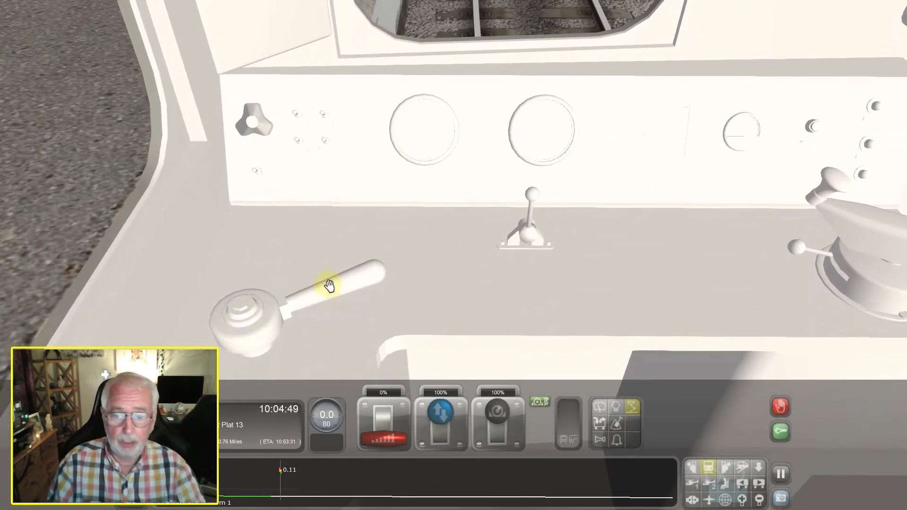
left_click_drag(354, 290, 388, 194)
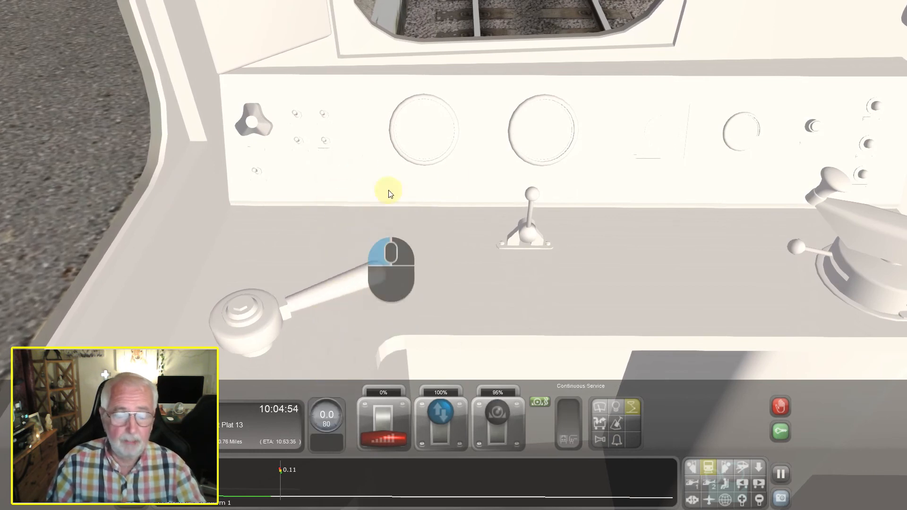
left_click_drag(796, 248, 775, 229)
left_click_drag(822, 193, 660, 186)
Release the train brake to 0% and open the throttle to about 94% to depart from Prittlewell.
right_click_drag(612, 201, 612, 200)
right_click_drag(640, 233, 641, 234)
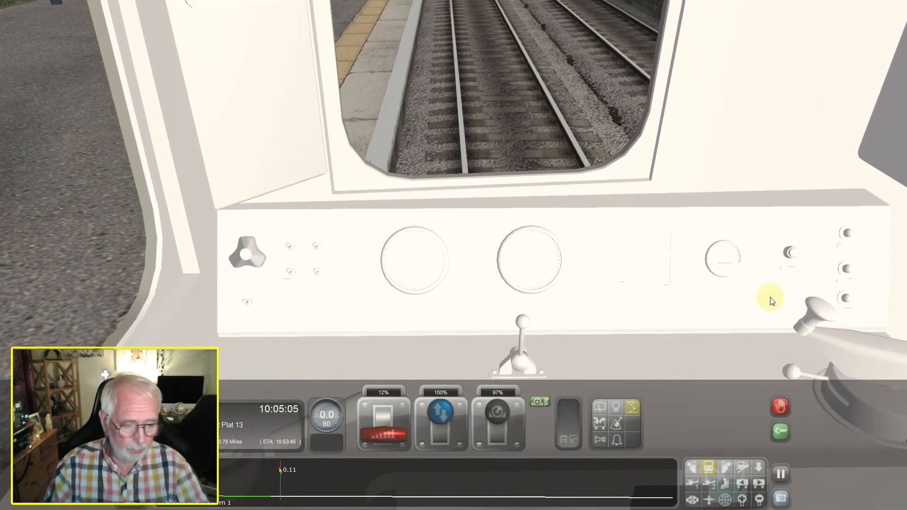
right_click_drag(658, 315, 652, 304)
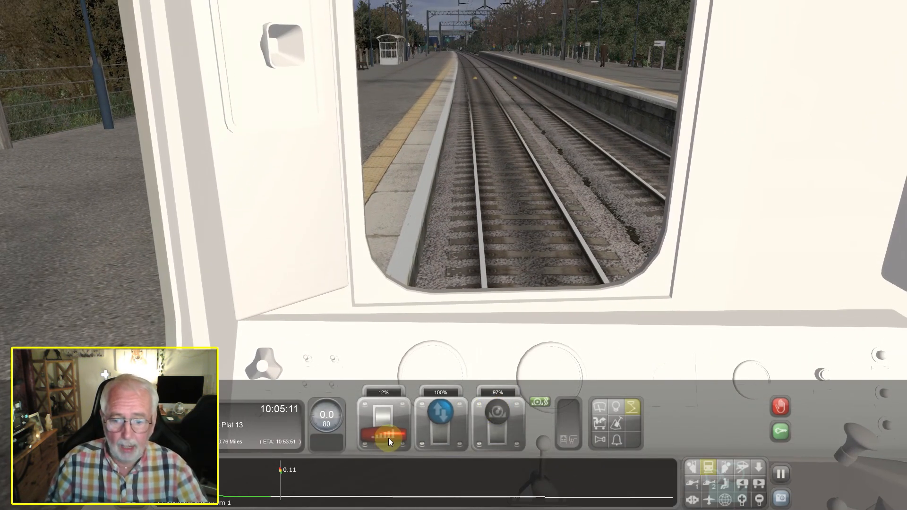
left_click_drag(494, 409, 393, 404)
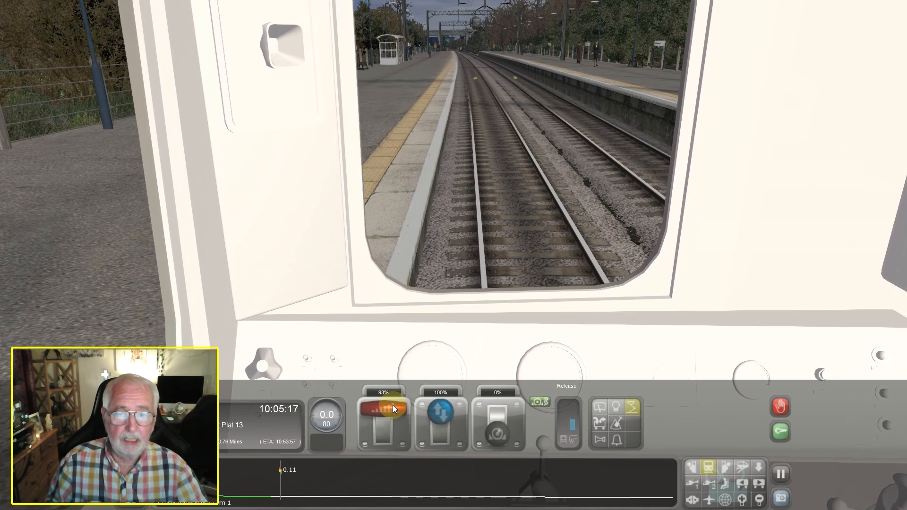
right_click_drag(550, 373, 531, 340)
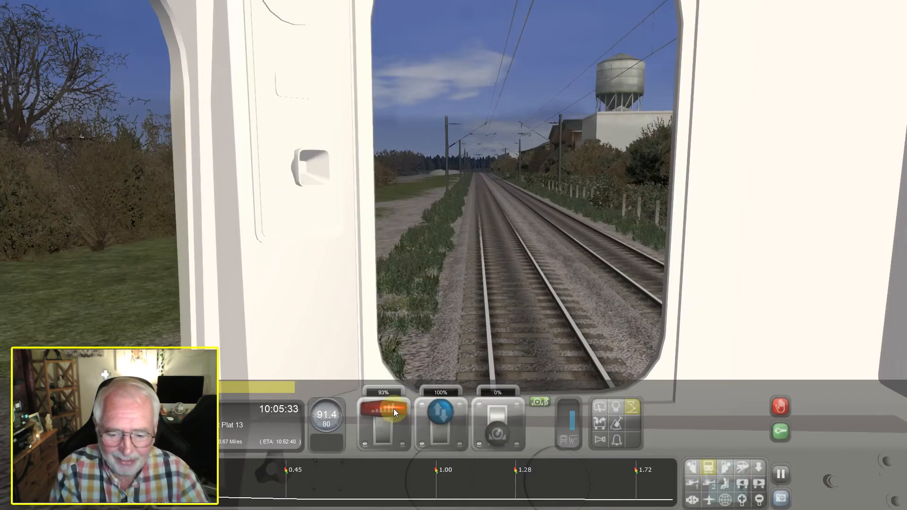
left_click_drag(393, 409, 393, 404)
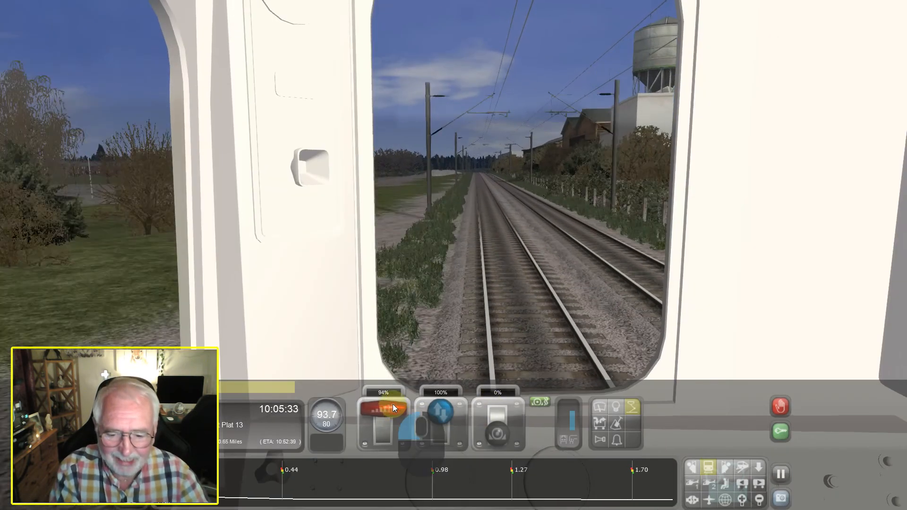